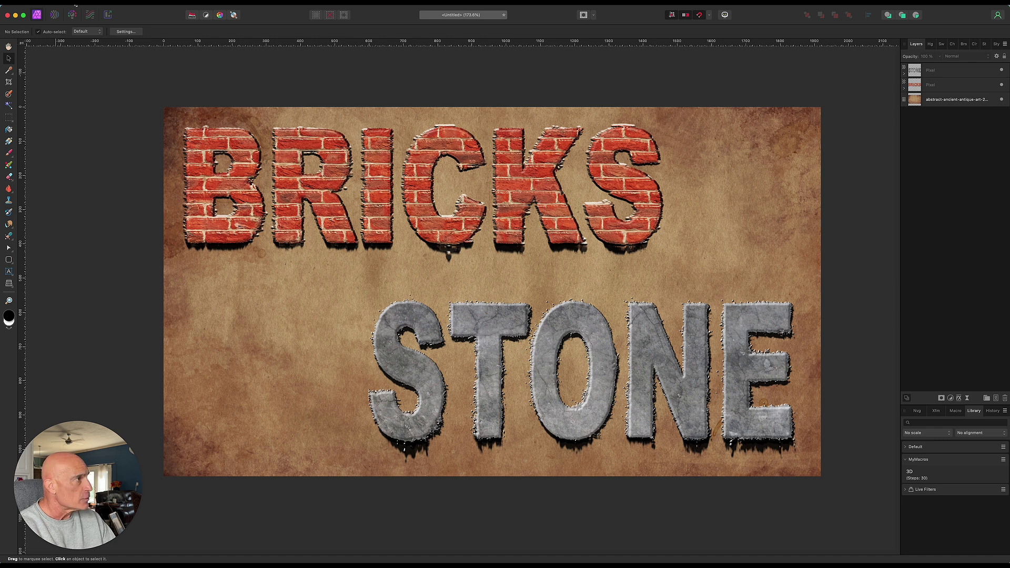
# Step: Create a new blank document from the FHD 1080p preset at 1920 × 1080 px
pyautogui.click(77, 4)
pyautogui.click(127, 64)
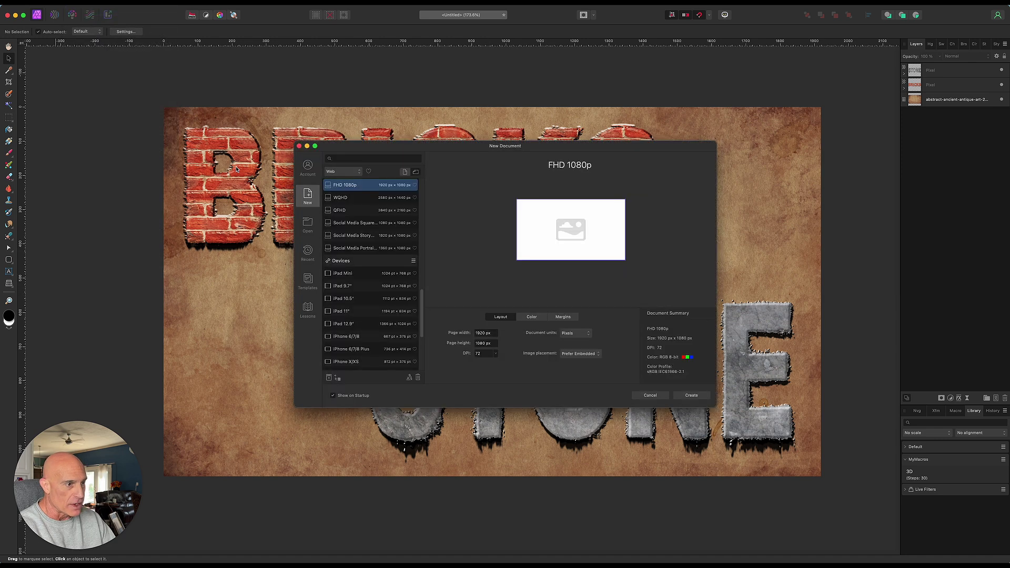
pyautogui.click(691, 395)
pyautogui.press('alt')
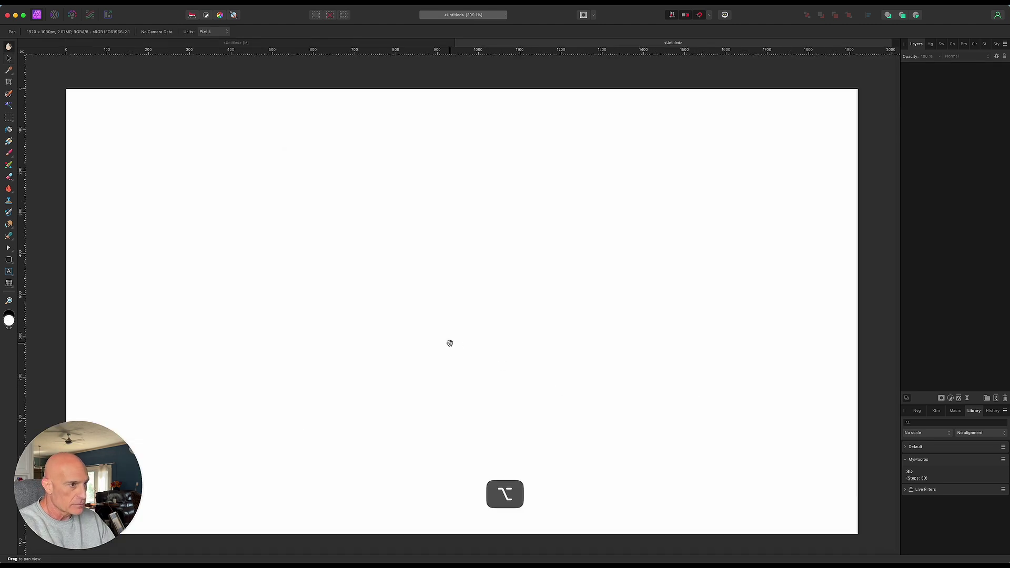
pyautogui.scroll(-2, 450, 343)
pyautogui.moveTo(450, 343); pyautogui.dragTo(451, 319)
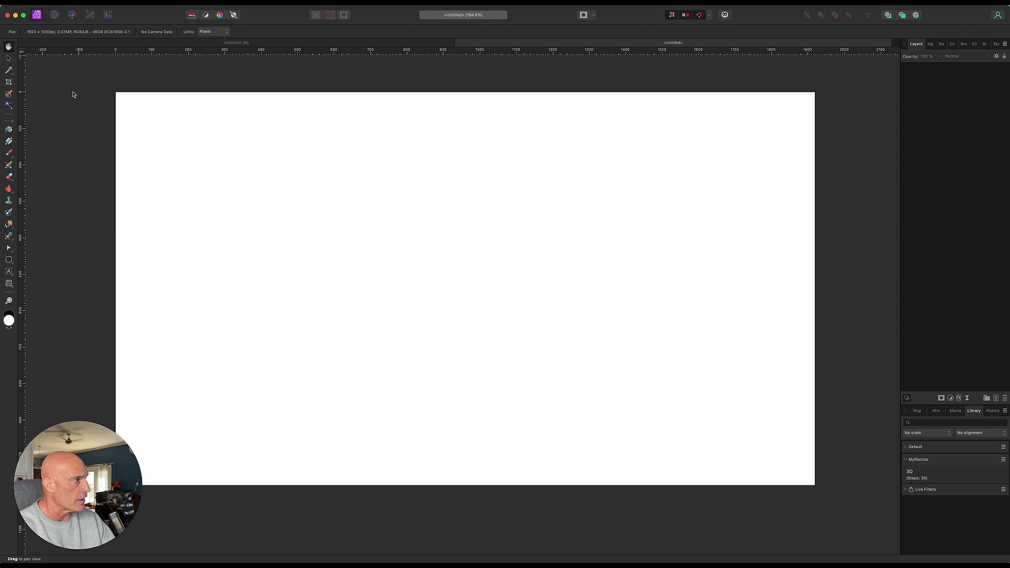
# Step: Place bricks-texture-wall-207142.jpg so it covers the whole canvas, and rasterize and trim it
pyautogui.click(71, 3)
pyautogui.click(79, 210)
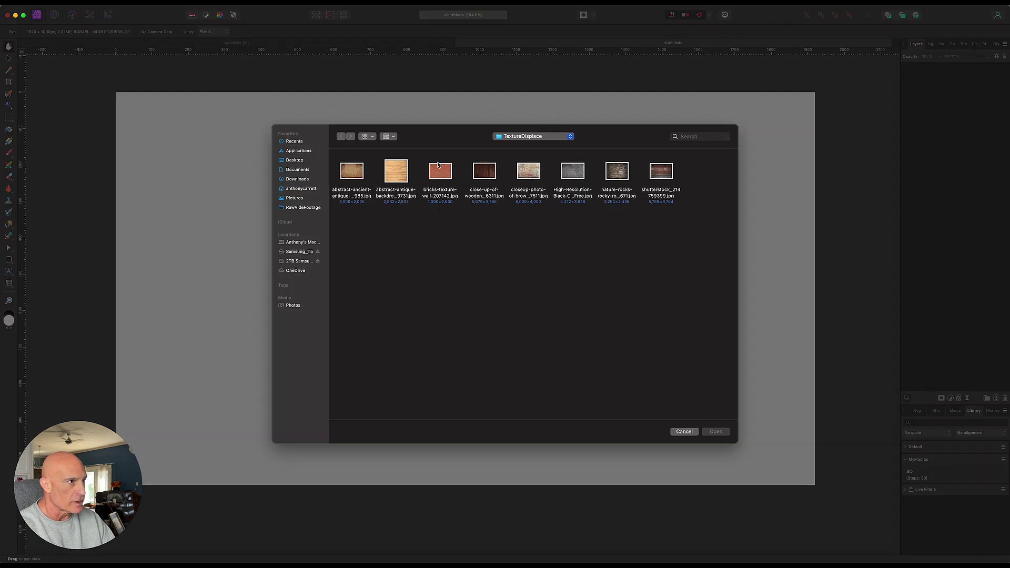
pyautogui.click(453, 198)
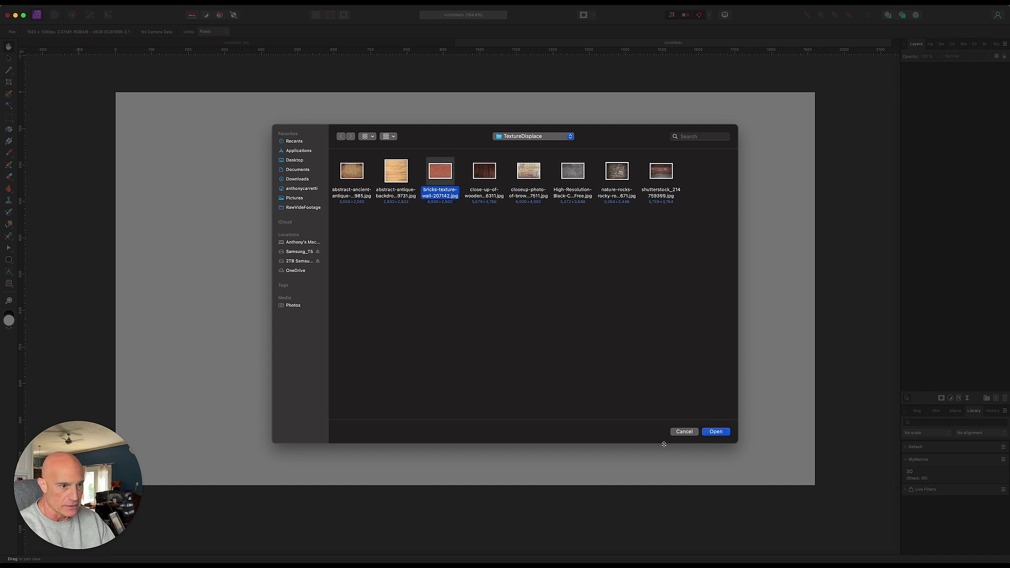
pyautogui.click(717, 432)
pyautogui.moveTo(126, 102); pyautogui.dragTo(814, 348)
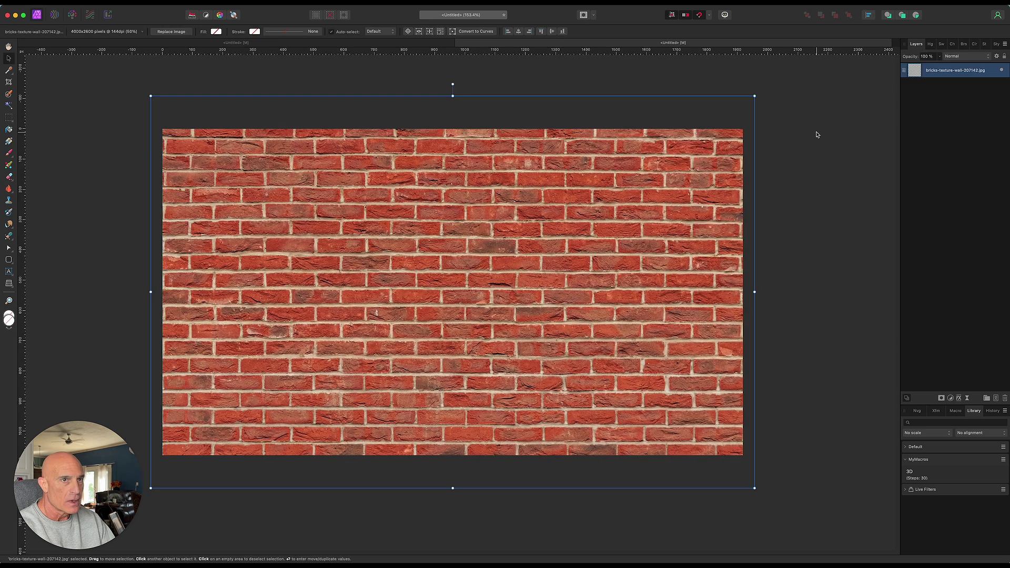
pyautogui.rightClick(943, 73)
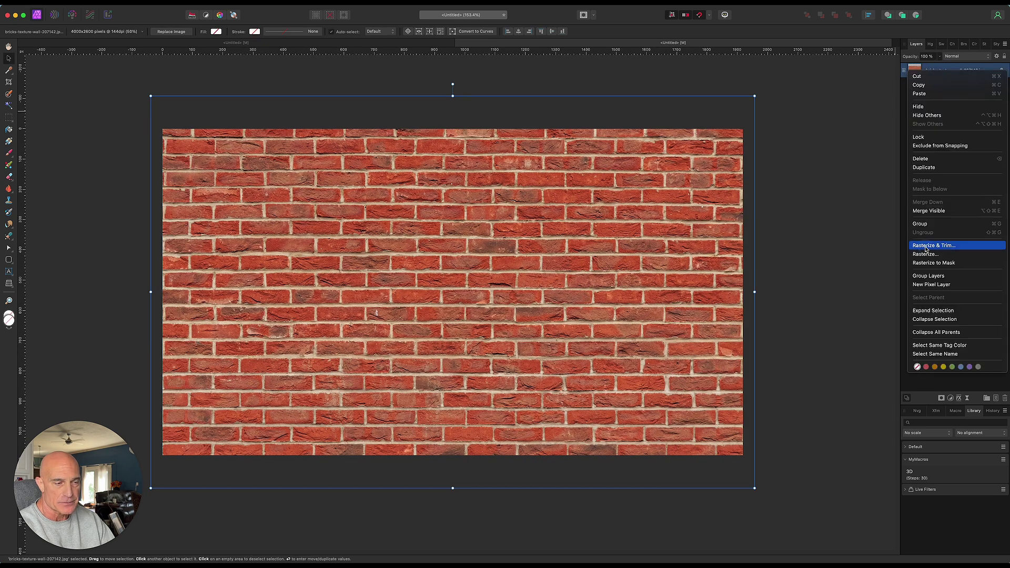
pyautogui.click(926, 246)
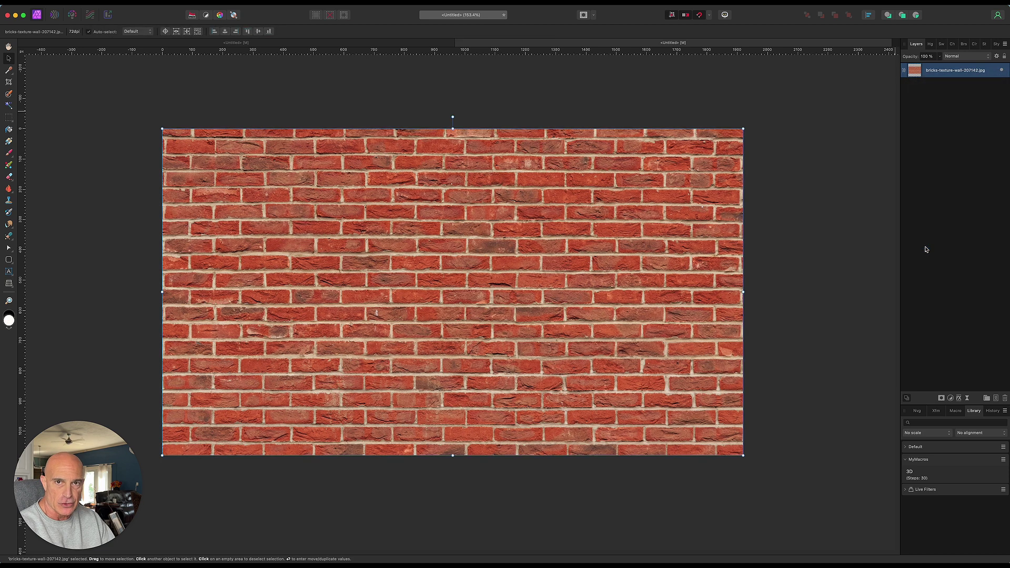
# Step: Add the art text "BRICKS" over the brick texture and set its font to Arial Black
pyautogui.press('t')
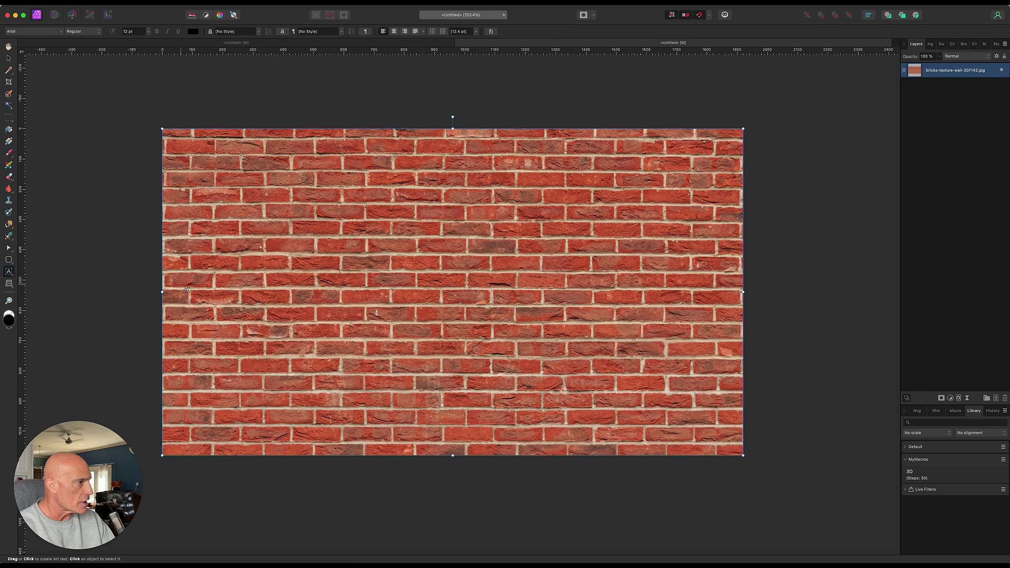
pyautogui.moveTo(199, 250); pyautogui.dragTo(258, 333)
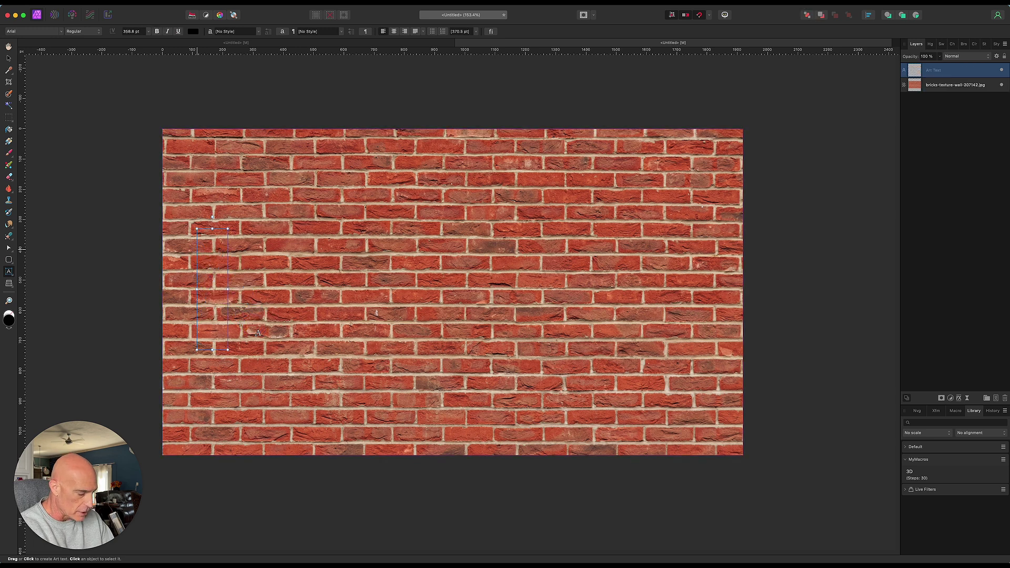
pyautogui.write('BRICKS')
pyautogui.press('Escape')
pyautogui.click(41, 32)
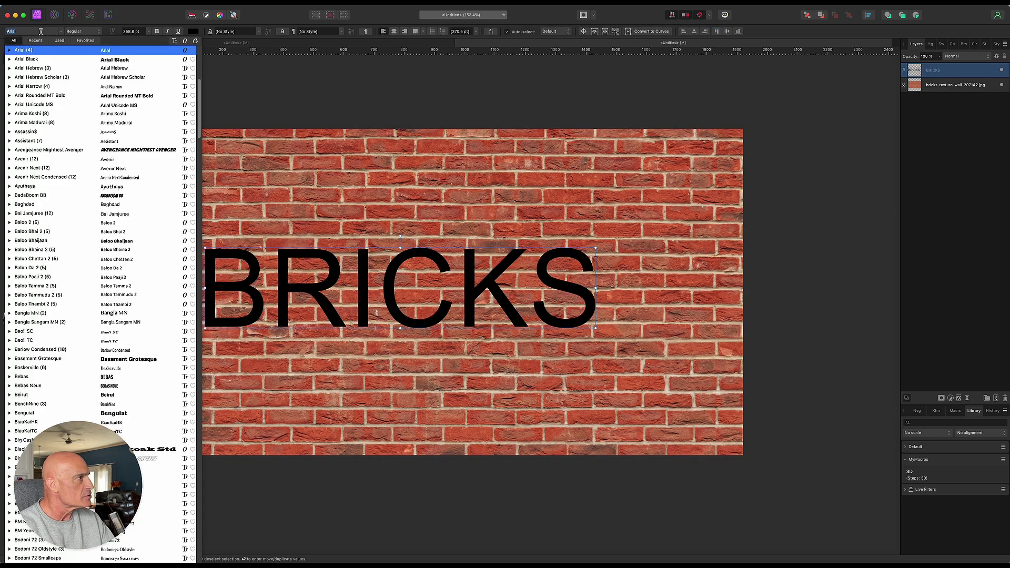
pyautogui.click(32, 59)
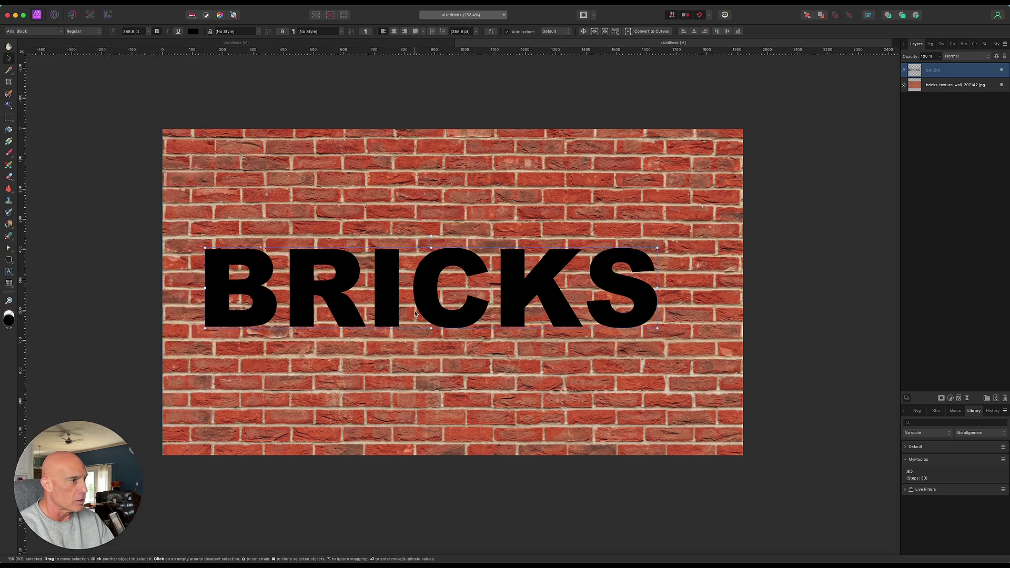
# Step: Center the BRICKS text and stretch it taller and wider until it spans nearly the full canvas width
pyautogui.moveTo(390, 311); pyautogui.dragTo(413, 319)
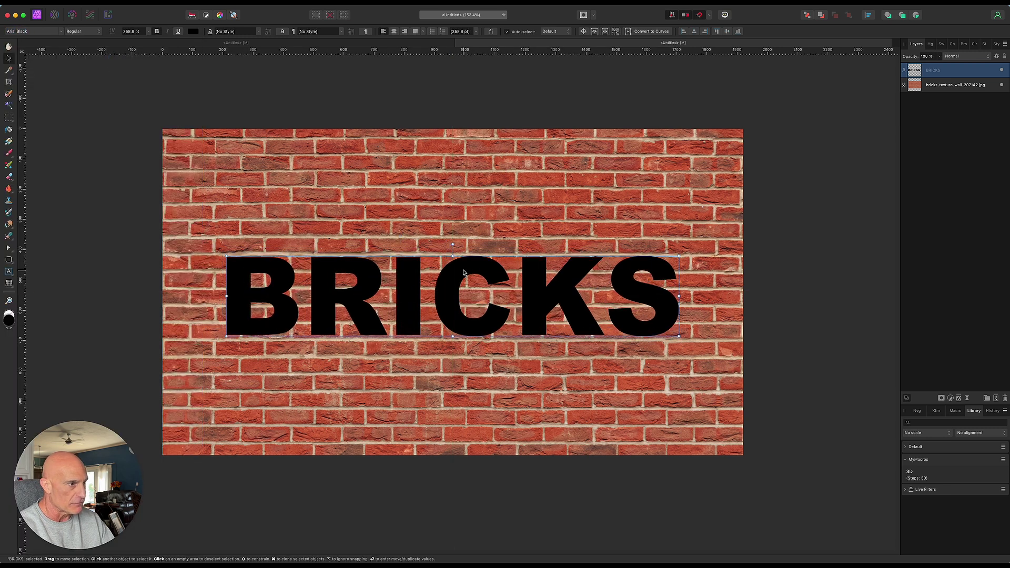
pyautogui.moveTo(453, 244); pyautogui.dragTo(462, 201)
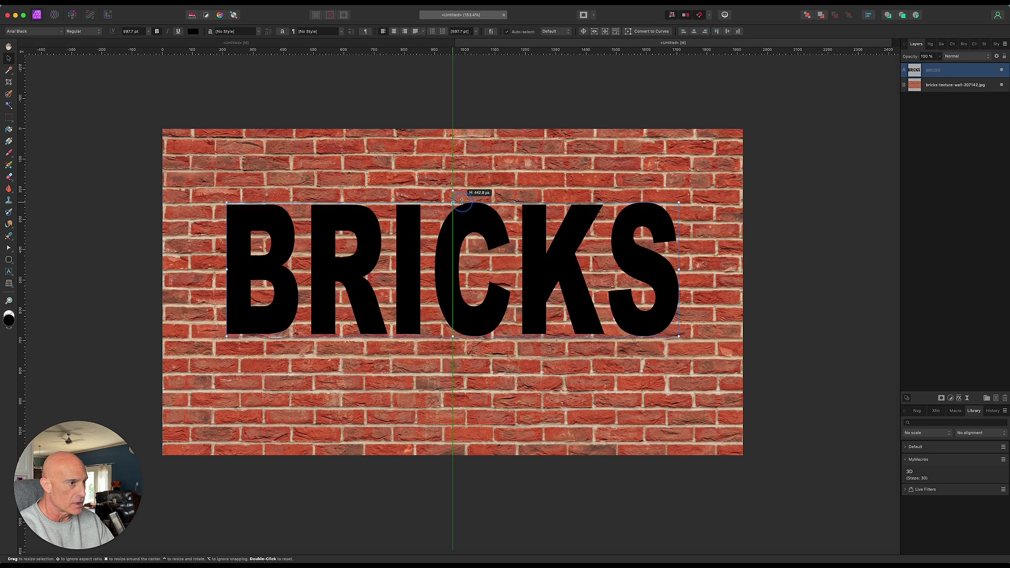
pyautogui.moveTo(454, 336); pyautogui.dragTo(453, 383)
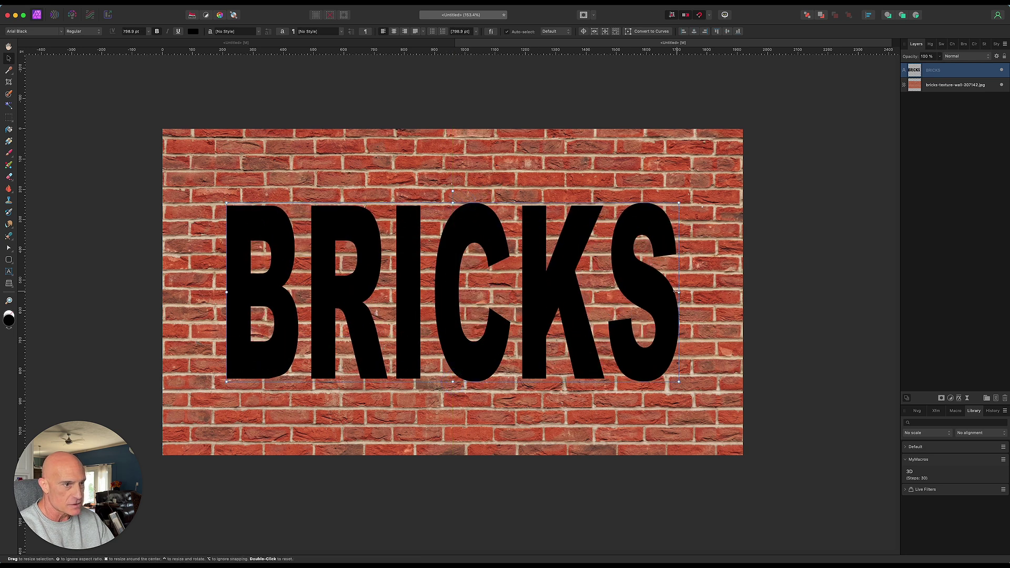
pyautogui.moveTo(678, 292); pyautogui.dragTo(721, 293)
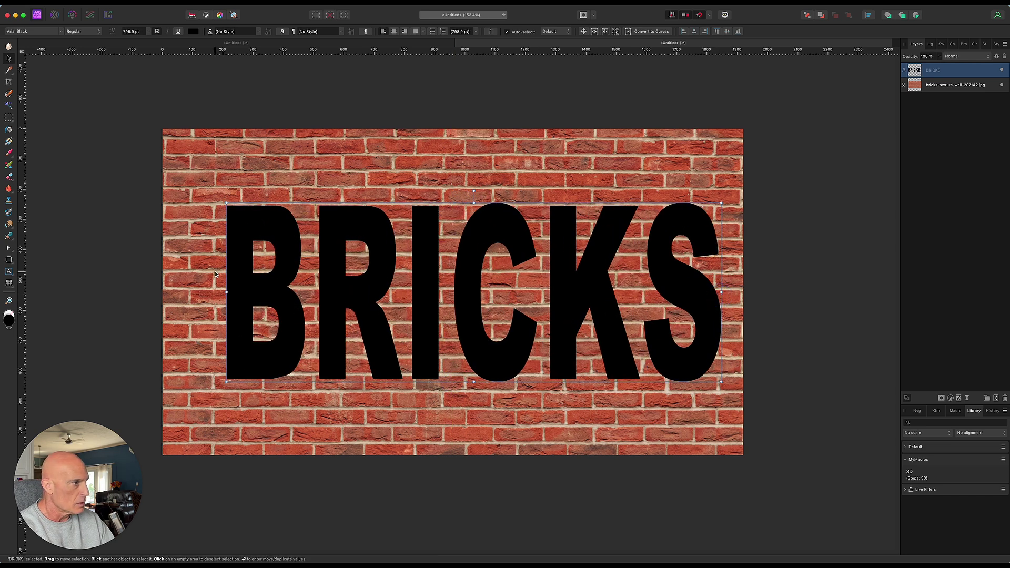
pyautogui.moveTo(225, 292); pyautogui.dragTo(189, 294)
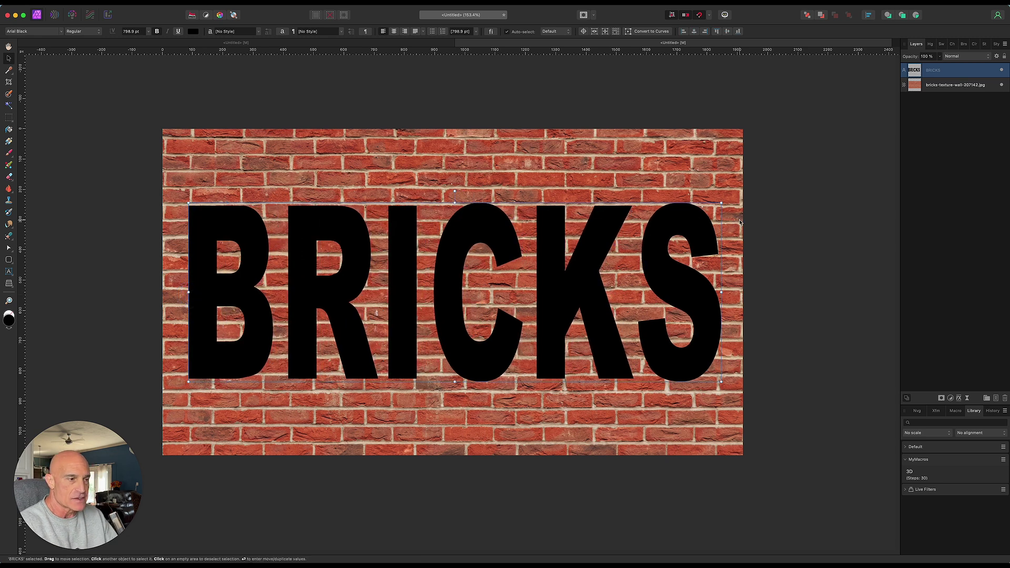
# Step: Copy the brick texture inside a selection of the BRICKS text outline to a new layer, and deselect everything
pyautogui.click(956, 86)
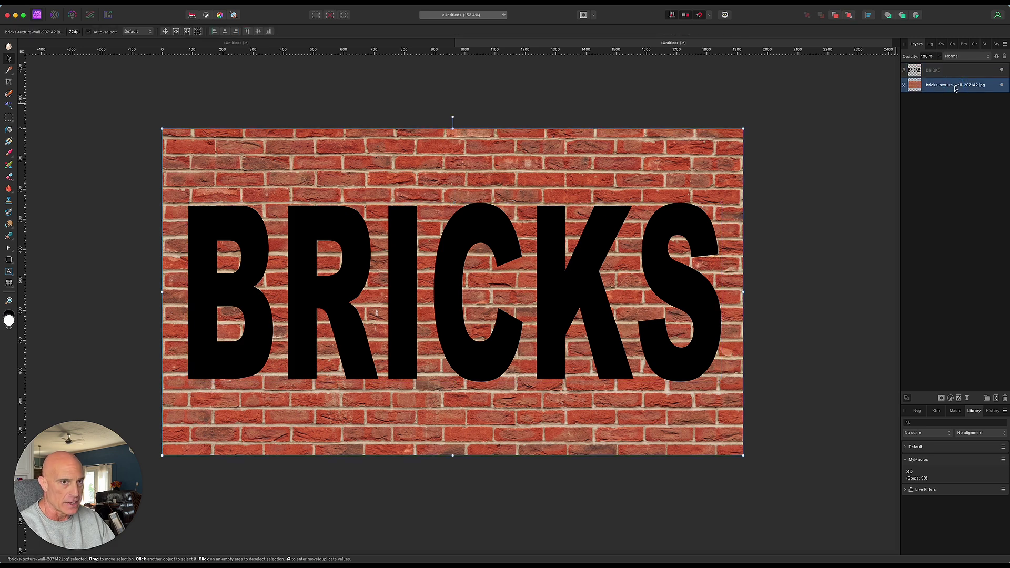
pyautogui.keyDown('super'); pyautogui.click(915, 71); pyautogui.keyUp('super')
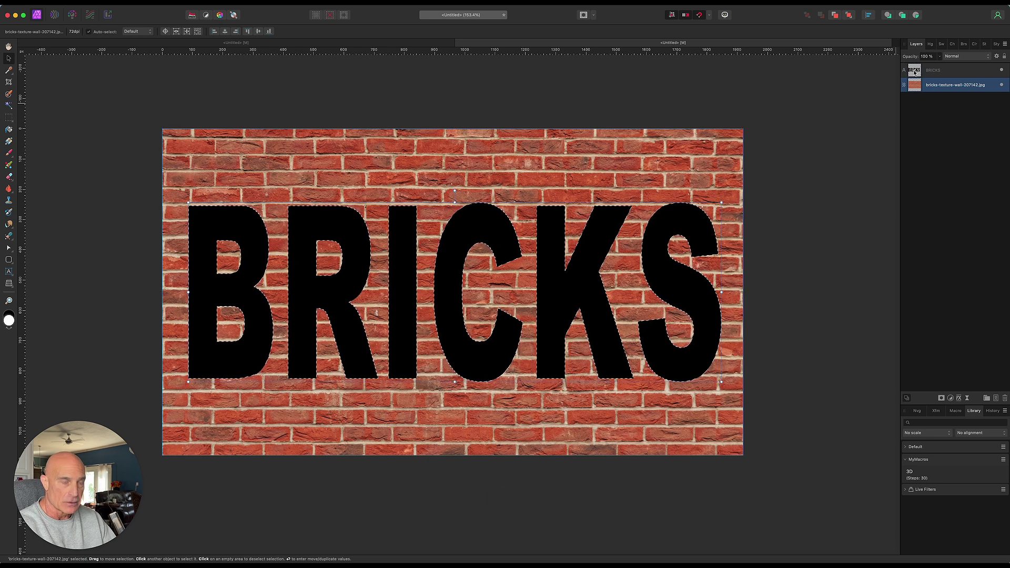
pyautogui.press('super+c')
pyautogui.press('super+v')
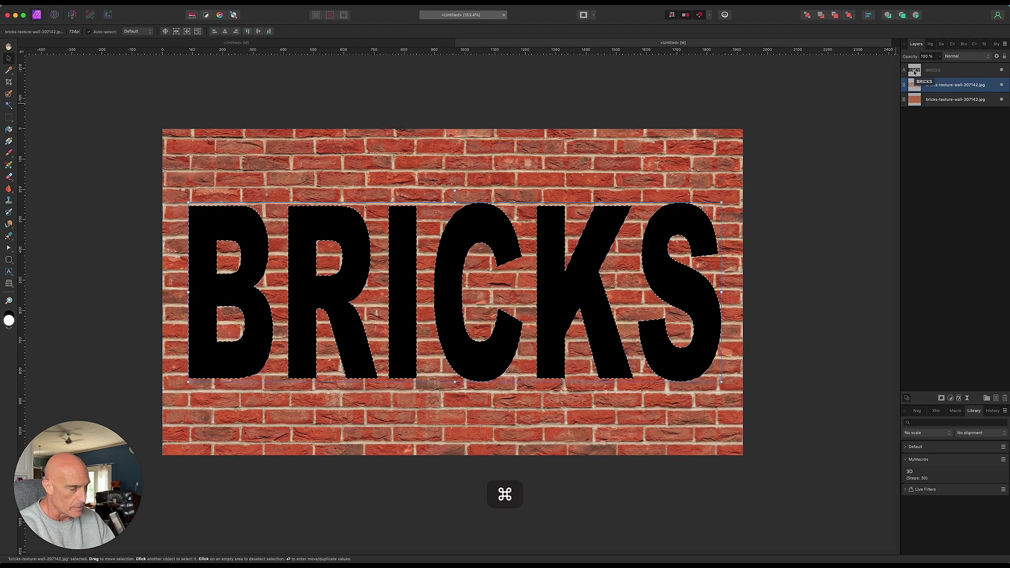
pyautogui.press('super+d')
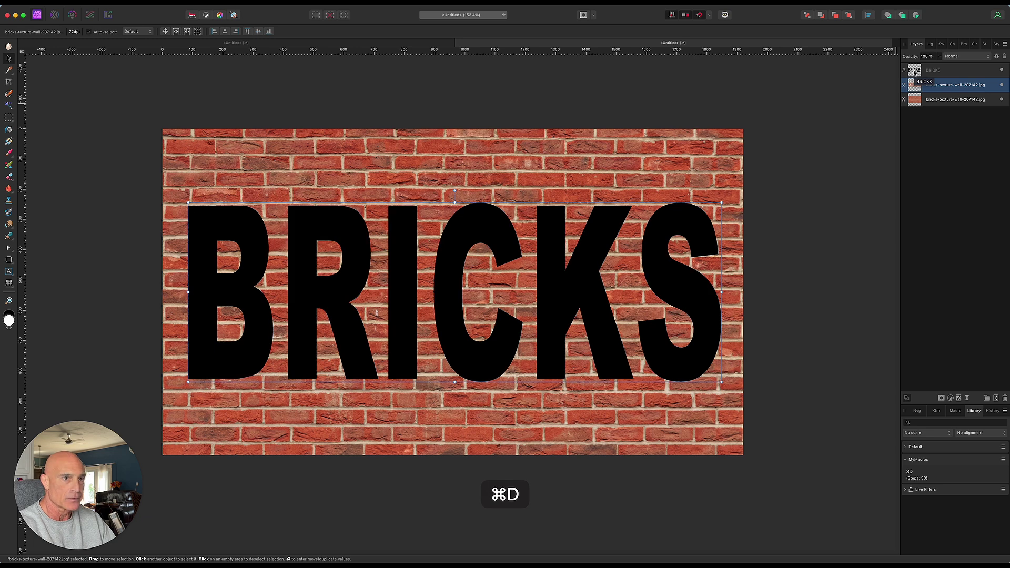
pyautogui.click(869, 108)
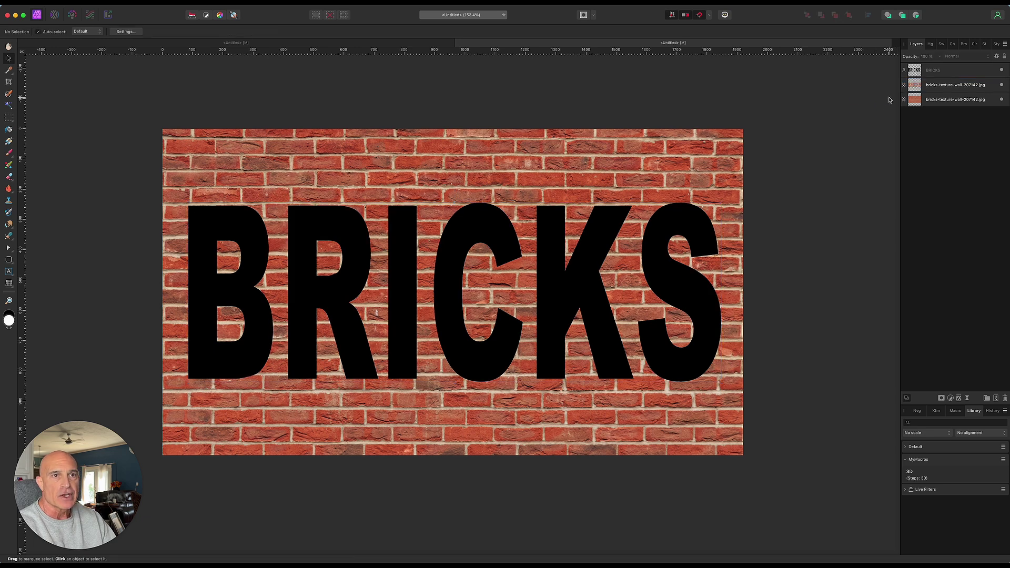
# Step: Hide the black BRICKS text and the full brick texture, and duplicate the brick-letter cutout layer twice
pyautogui.click(1002, 71)
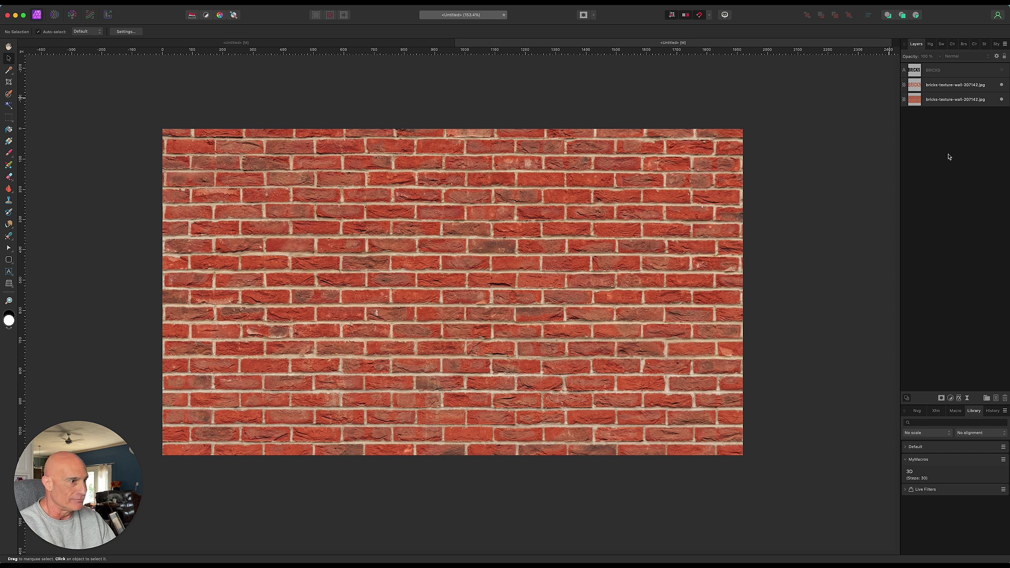
pyautogui.click(1002, 99)
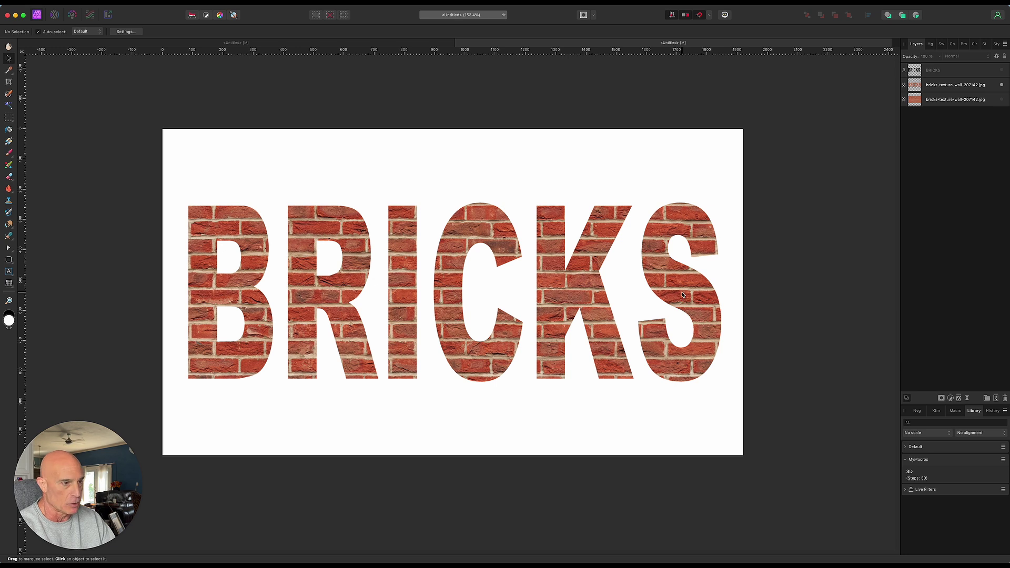
pyautogui.click(972, 85)
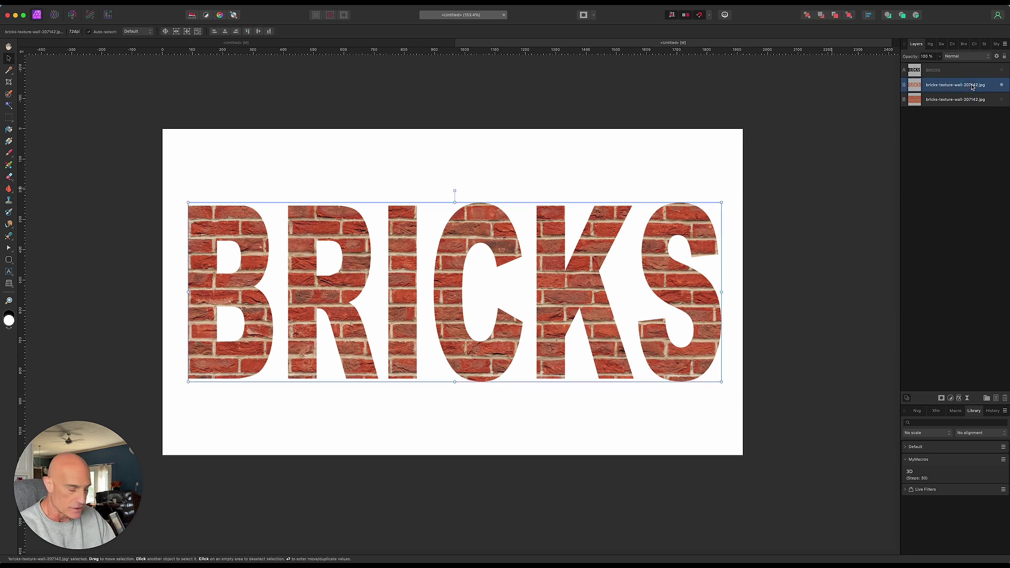
pyautogui.press('super+j')
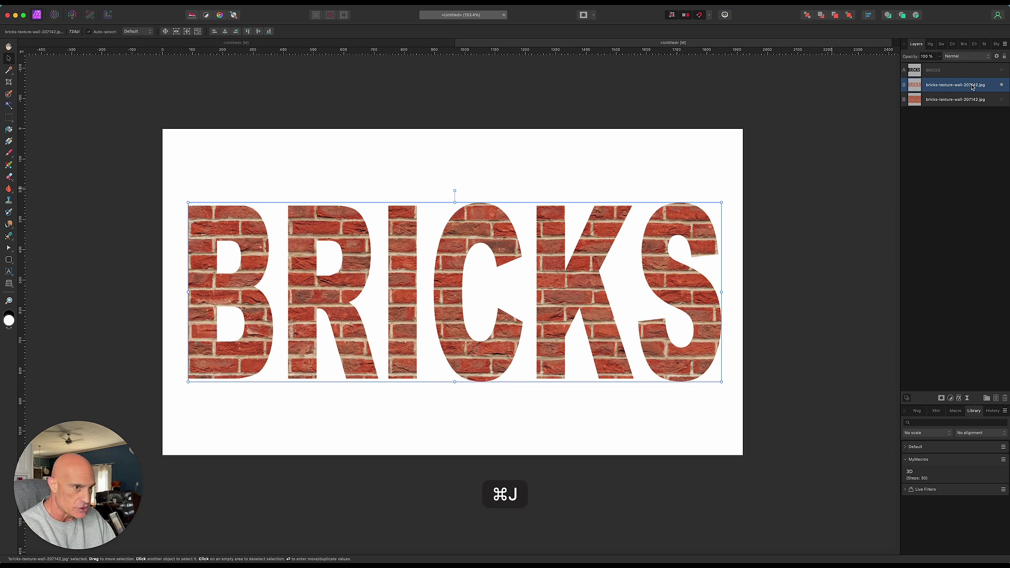
pyautogui.press('super+j')
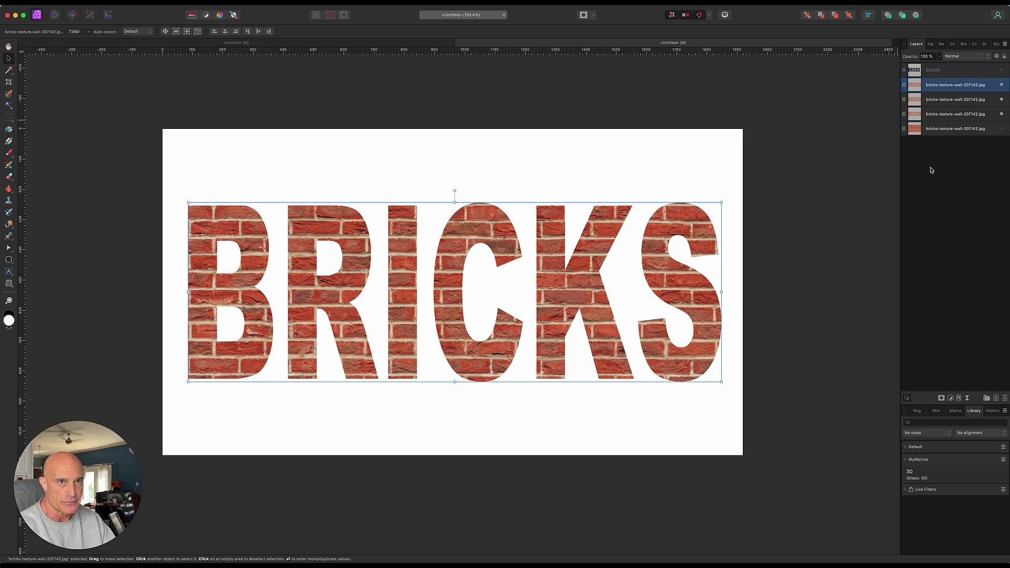
# Step: Show the full brick texture layer and hide the upper two brick-letter cutout layers
pyautogui.click(1002, 130)
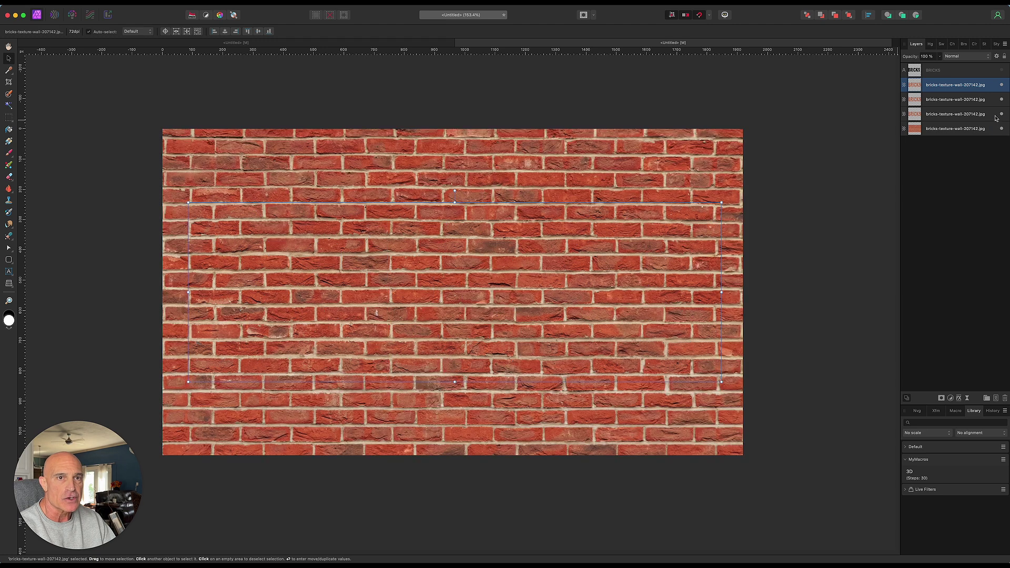
pyautogui.click(1003, 85)
pyautogui.click(1002, 100)
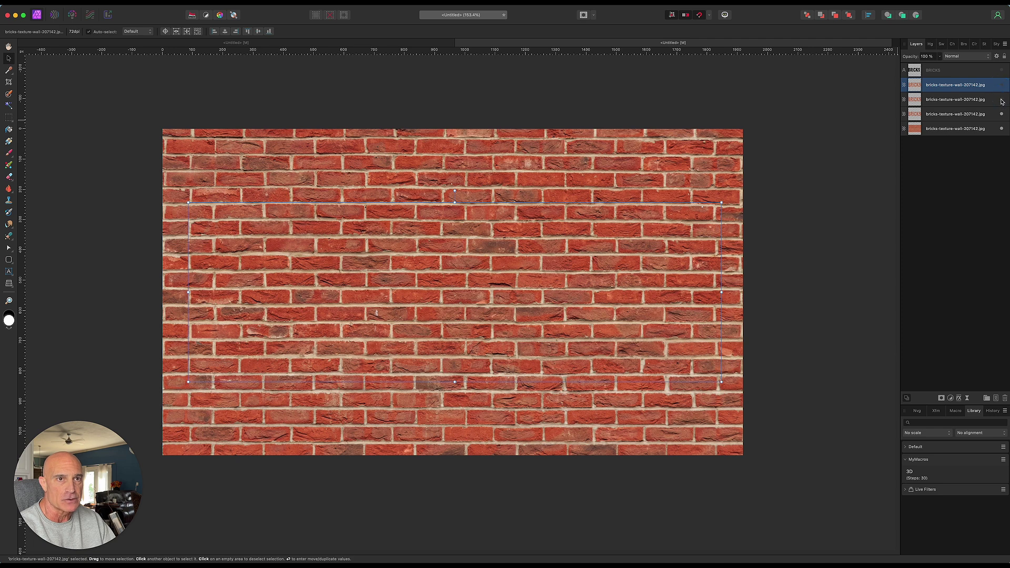
pyautogui.click(1003, 129)
pyautogui.click(1003, 129)
# Step: Add a live Displace filter to the lowest brick-letter cutout, loading its map from the layers beneath
pyautogui.click(969, 117)
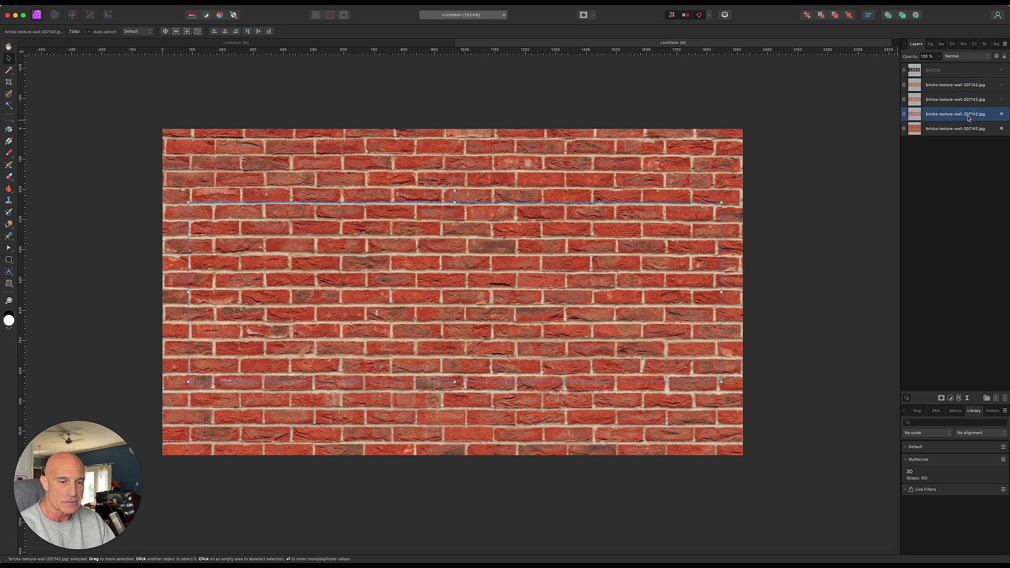
pyautogui.click(968, 402)
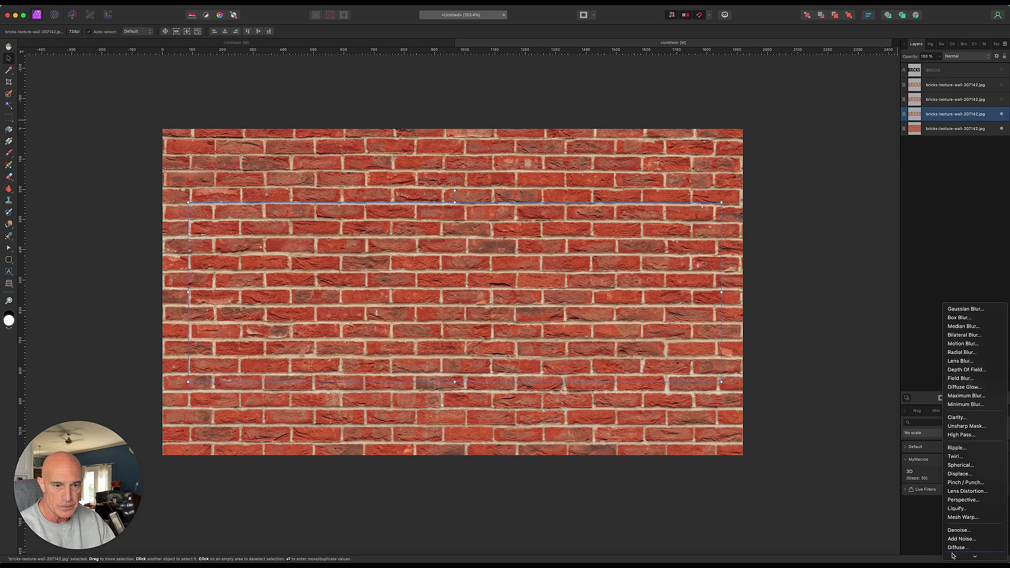
pyautogui.click(958, 478)
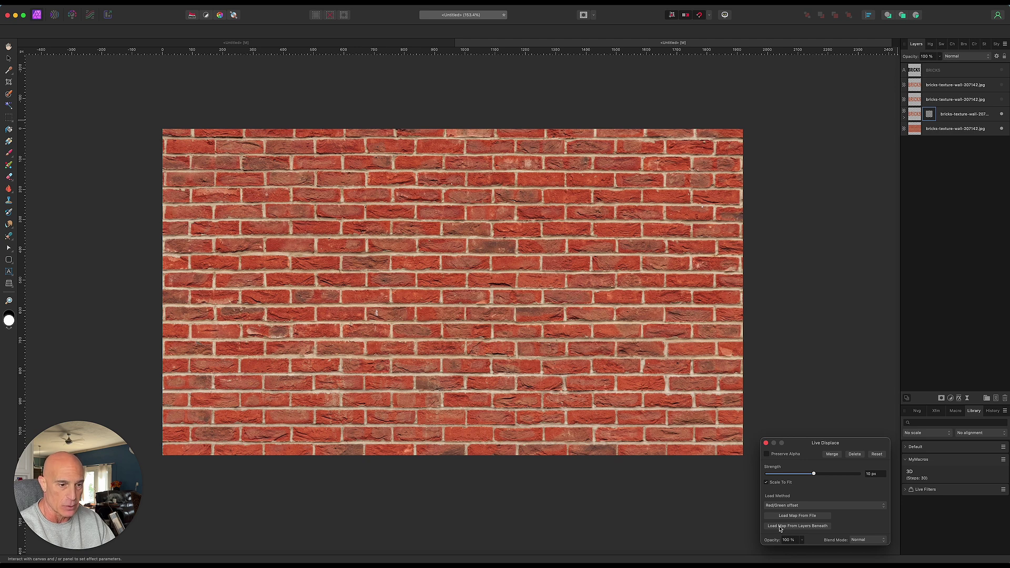
pyautogui.click(780, 528)
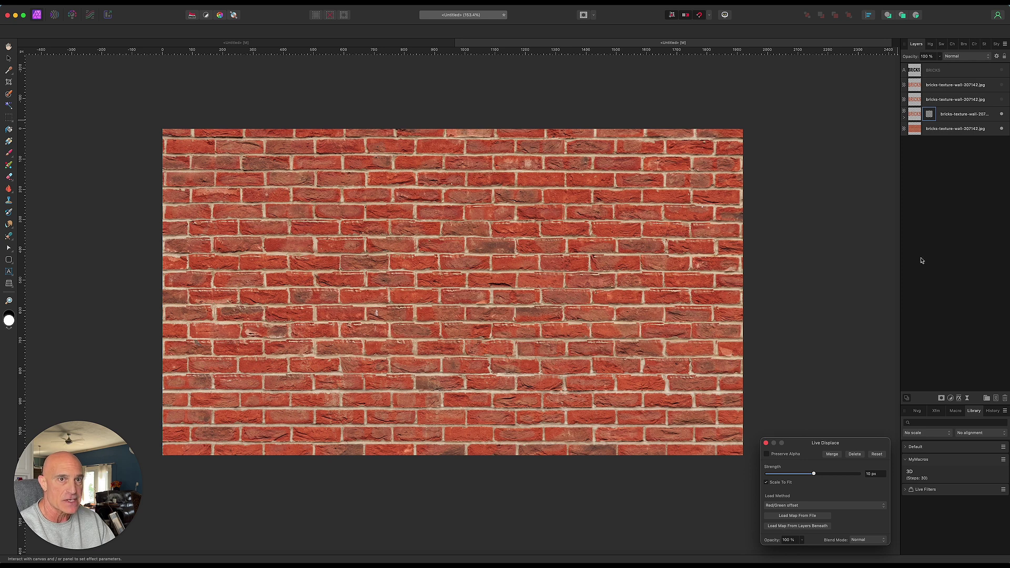
# Step: Hide the full brick texture and raise the lowest cutout's Displace strength to about 21 px
pyautogui.click(1003, 130)
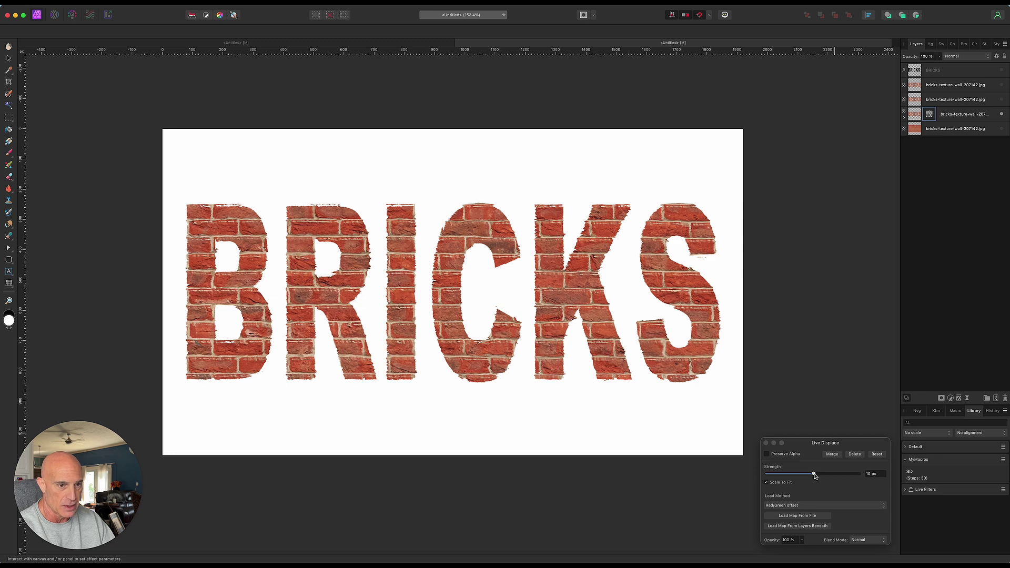
pyautogui.moveTo(814, 476); pyautogui.dragTo(816, 476)
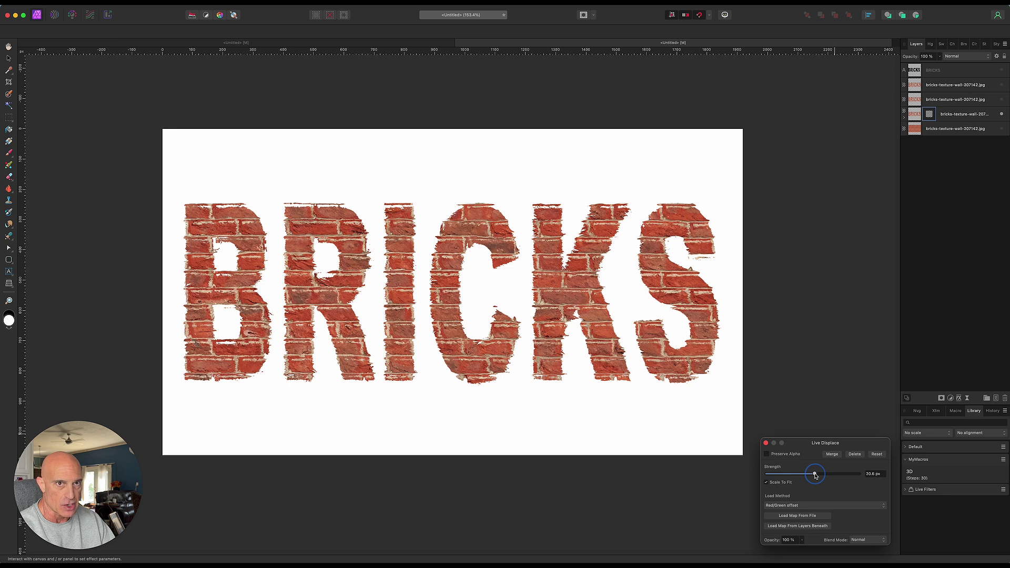
pyautogui.moveTo(816, 476); pyautogui.dragTo(816, 476)
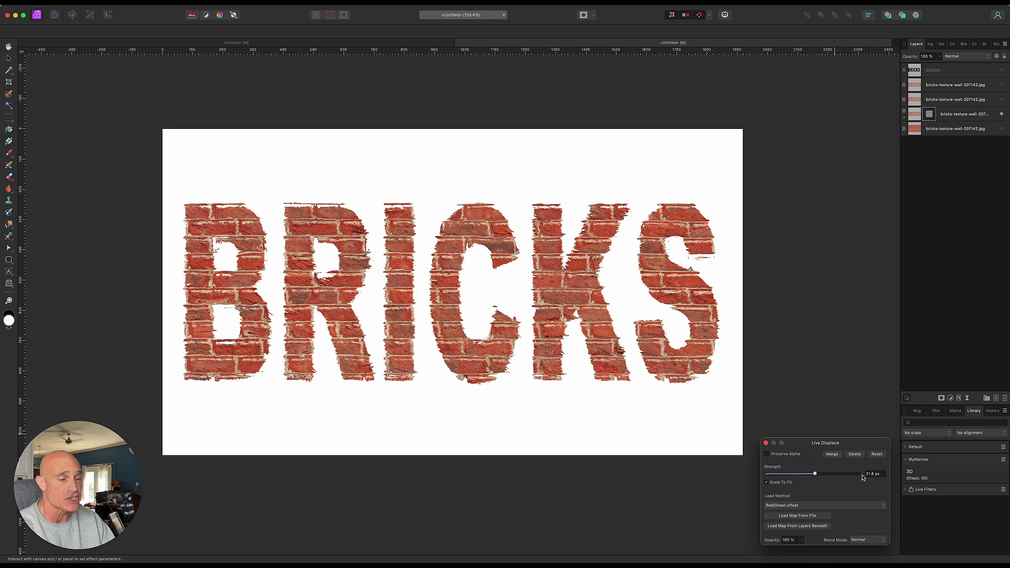
pyautogui.click(766, 443)
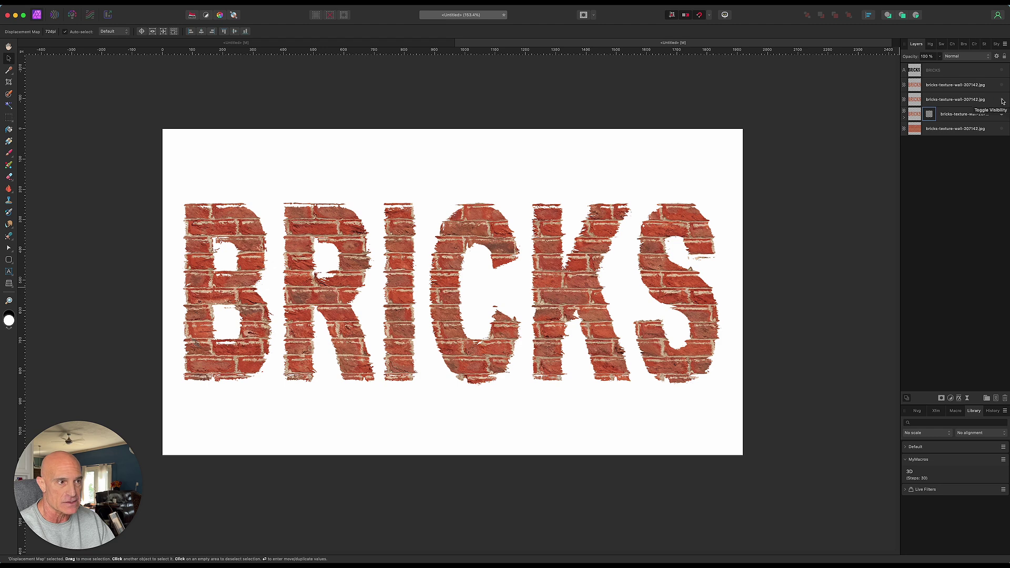
# Step: Show the middle brick-letter cutout and the full brick texture, and hide the lowest cutout
pyautogui.click(1003, 100)
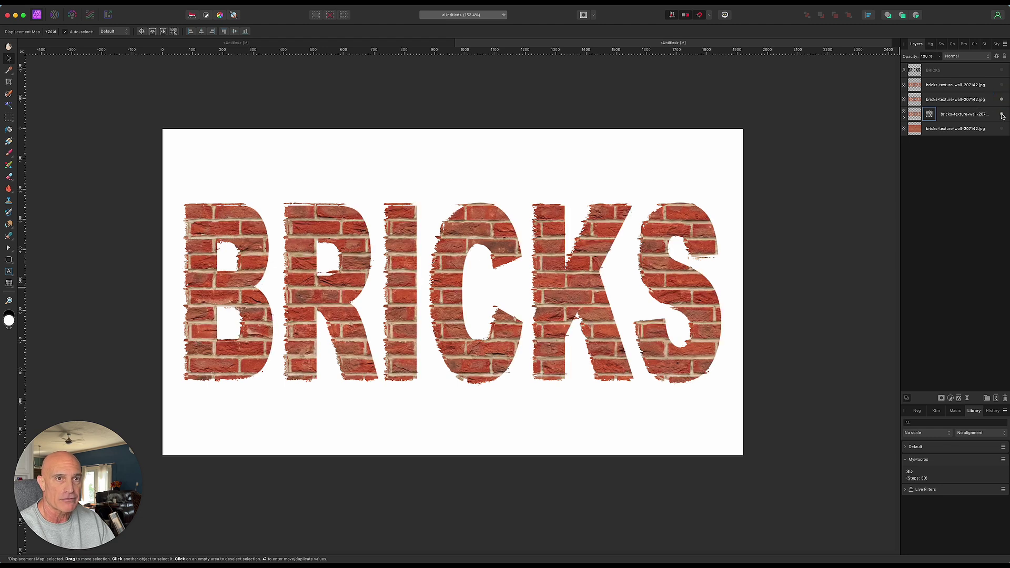
pyautogui.click(1003, 115)
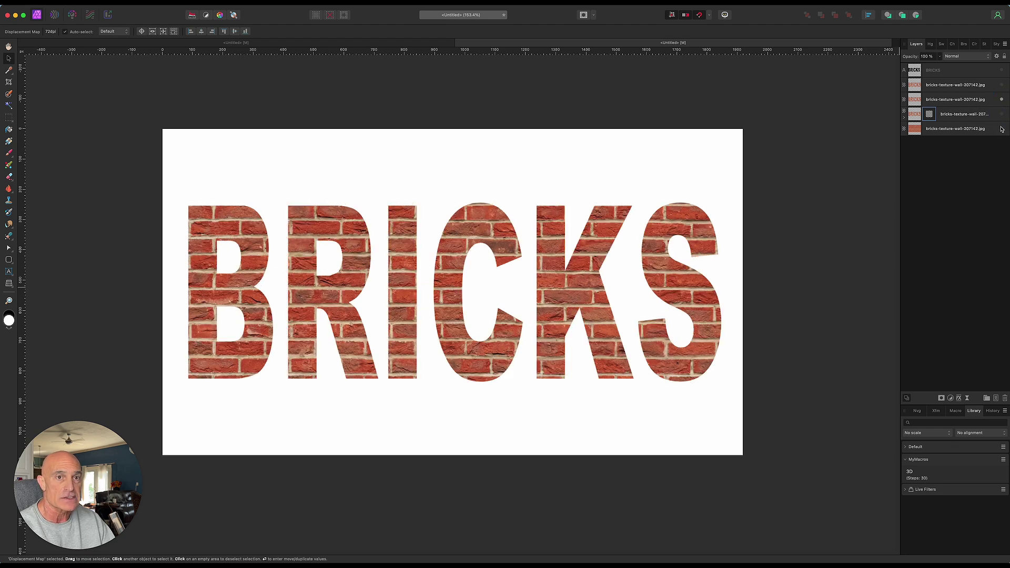
pyautogui.click(1002, 130)
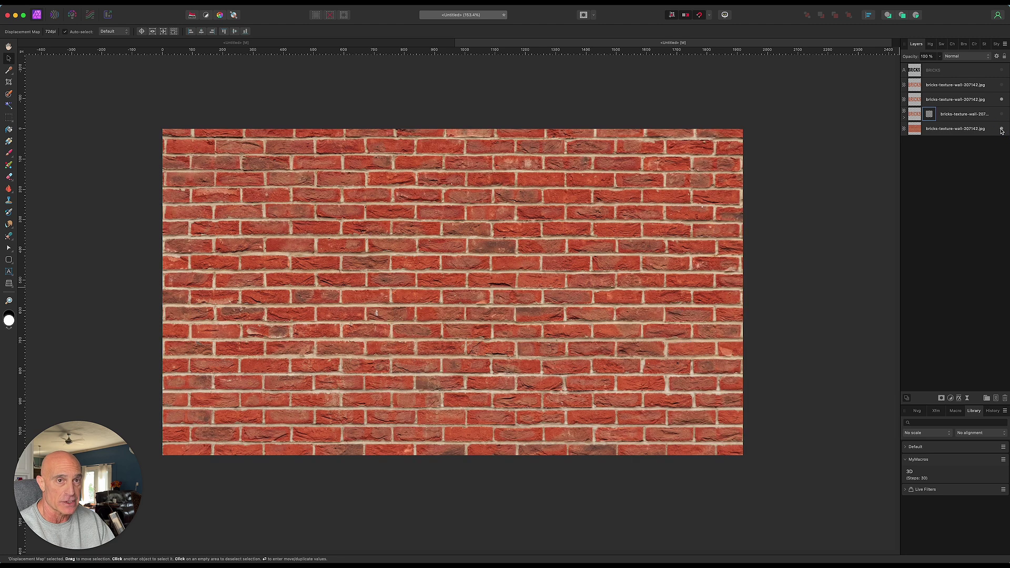
# Step: Add a live Displace filter to the middle brick-letter cutout, loading its map from the layers beneath
pyautogui.click(975, 100)
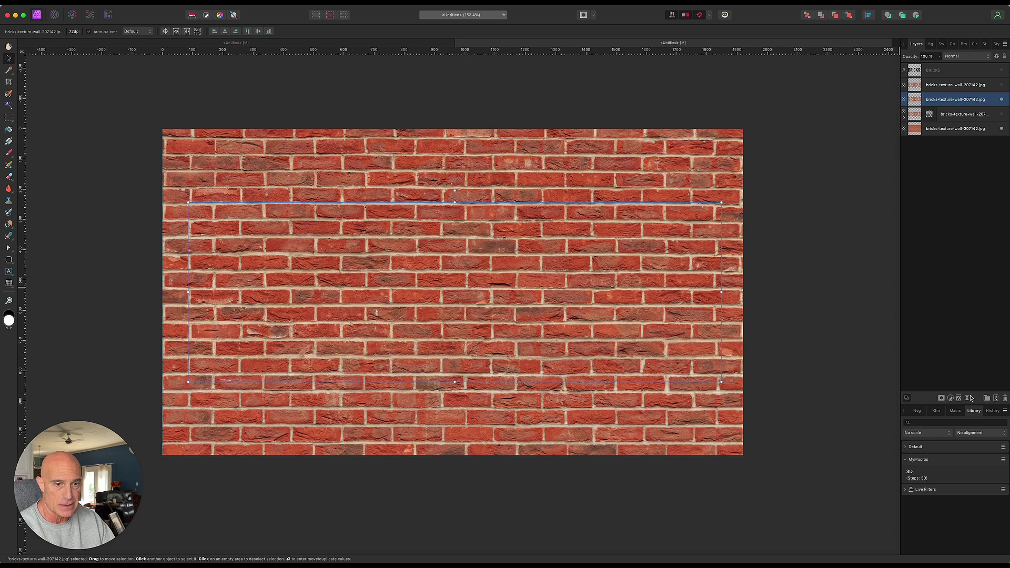
pyautogui.click(968, 398)
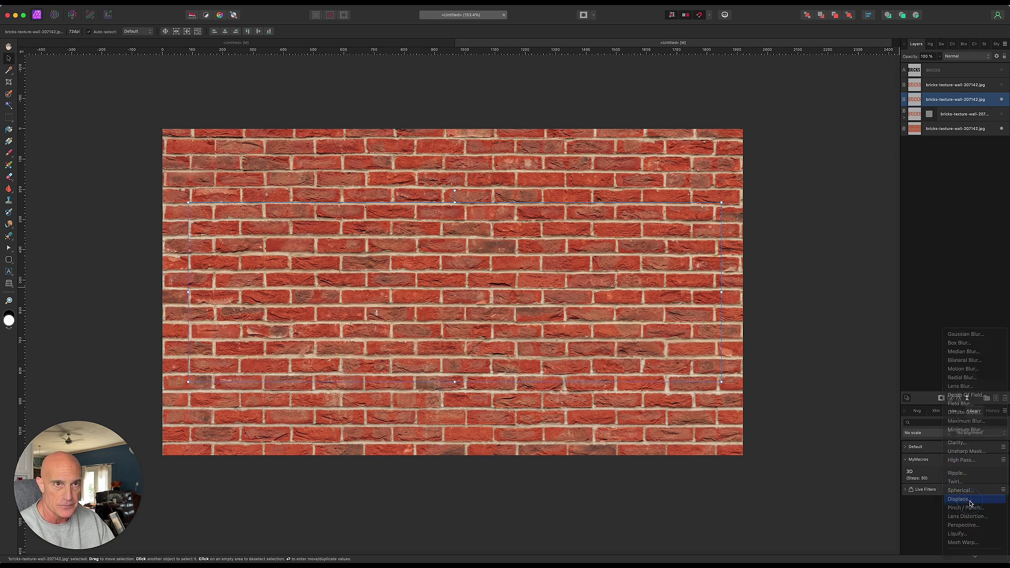
pyautogui.click(971, 504)
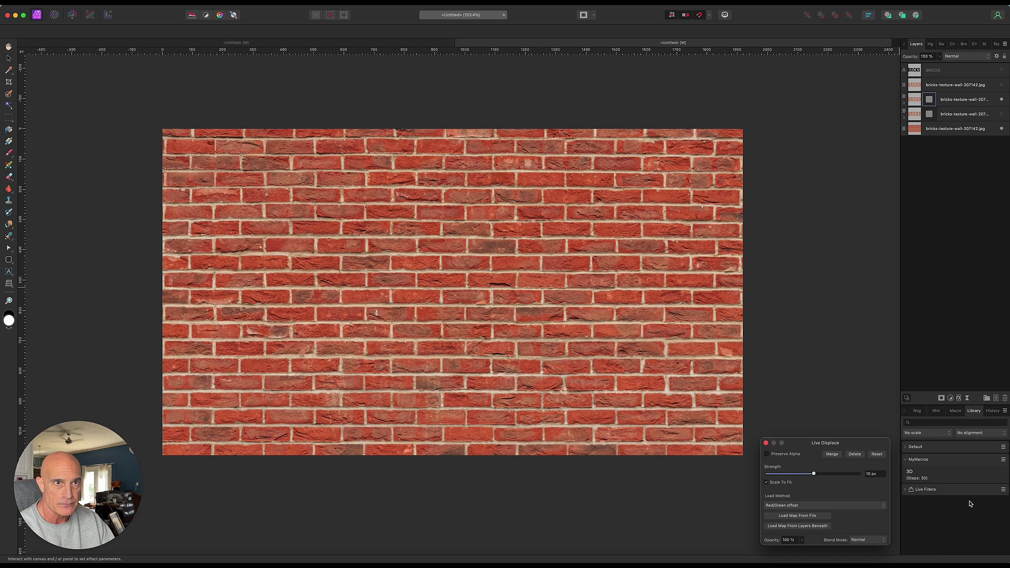
pyautogui.click(786, 527)
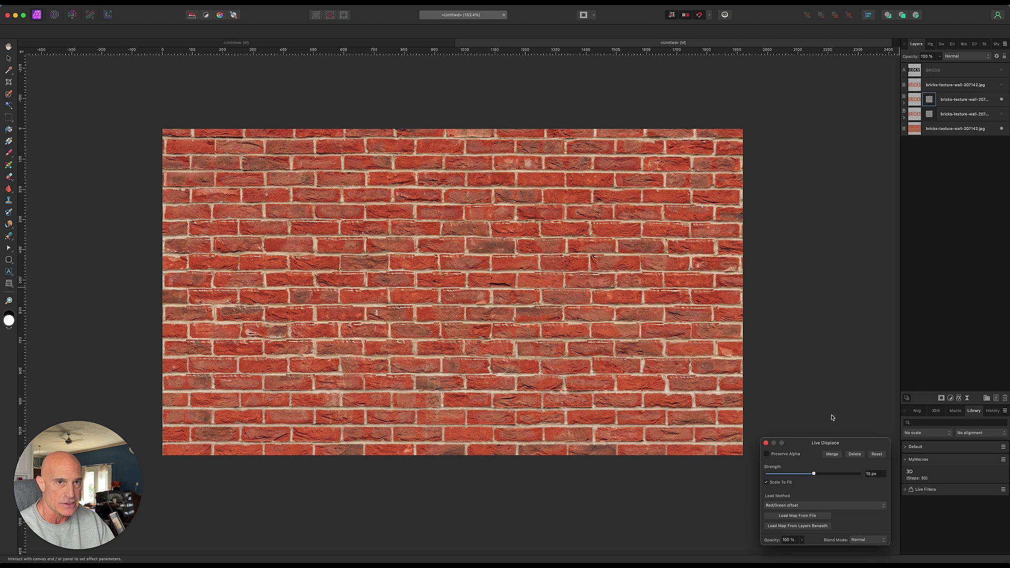
# Step: Hide the full brick texture and set the middle cutout's Displace strength to about -17 px
pyautogui.click(1002, 129)
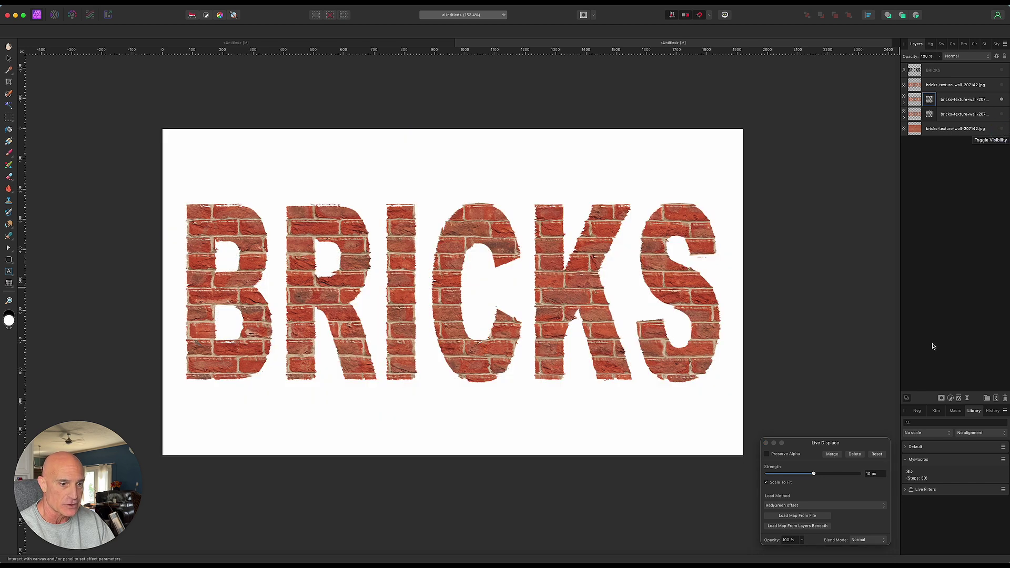
pyautogui.moveTo(814, 475); pyautogui.dragTo(812, 475)
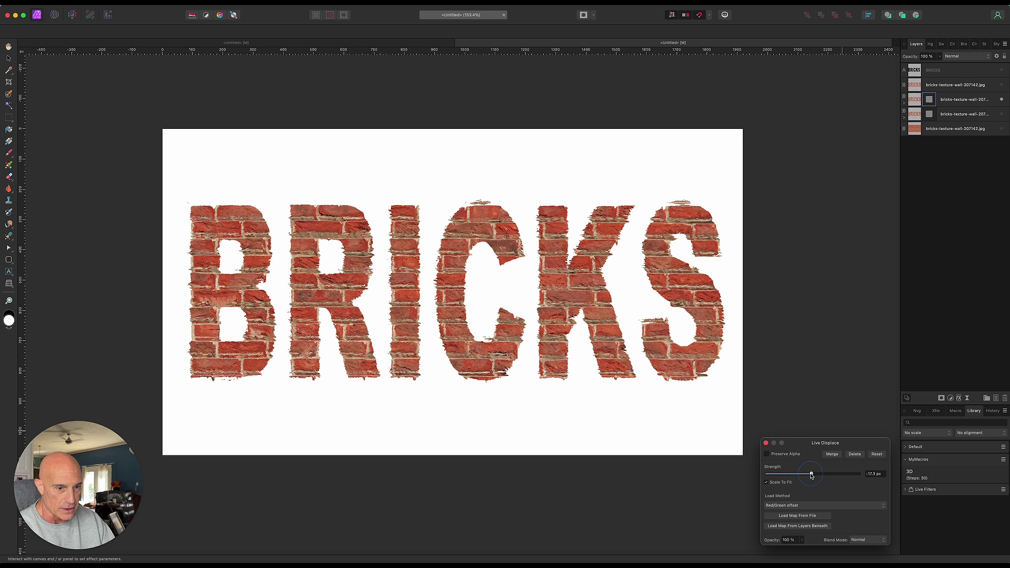
pyautogui.click(766, 443)
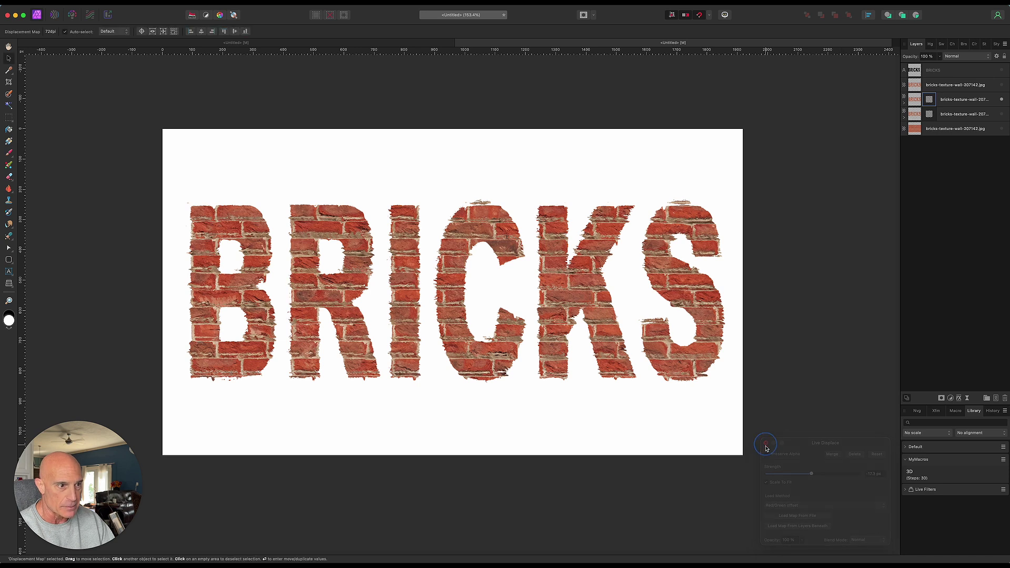
# Step: Hide the middle brick-letter cutout, and show the uppermost cutout and the full brick texture
pyautogui.click(1003, 100)
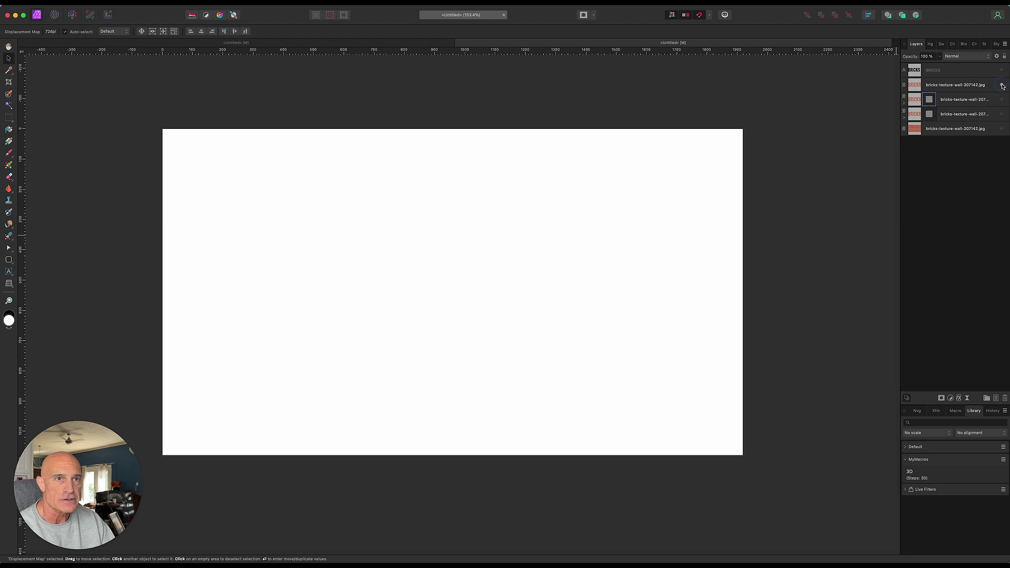
pyautogui.click(1002, 86)
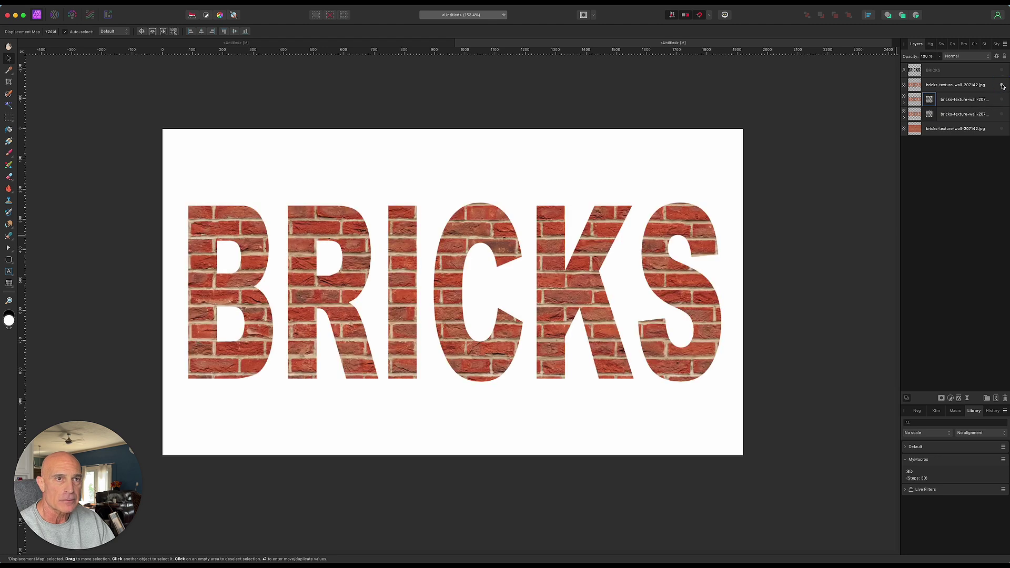
pyautogui.click(1002, 129)
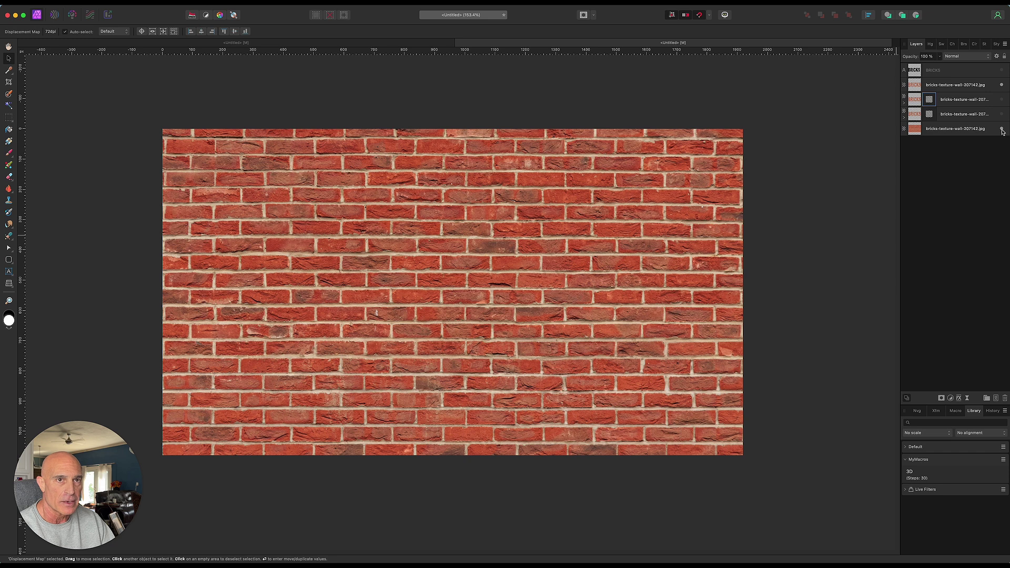
# Step: Add a live Displace filter to the uppermost cutout with its map loaded from the layers beneath, and hide the full brick texture
pyautogui.click(966, 86)
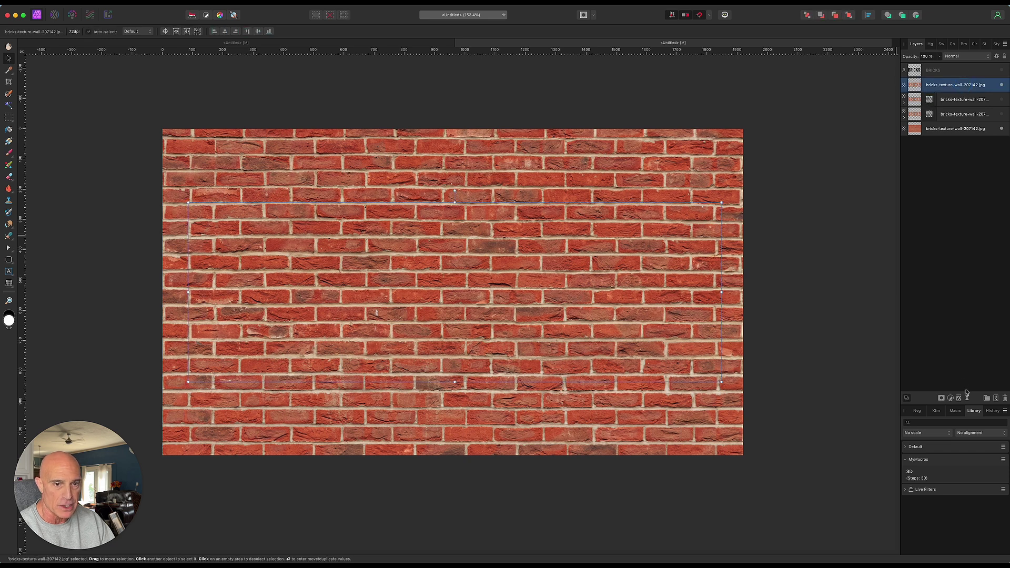
pyautogui.click(967, 398)
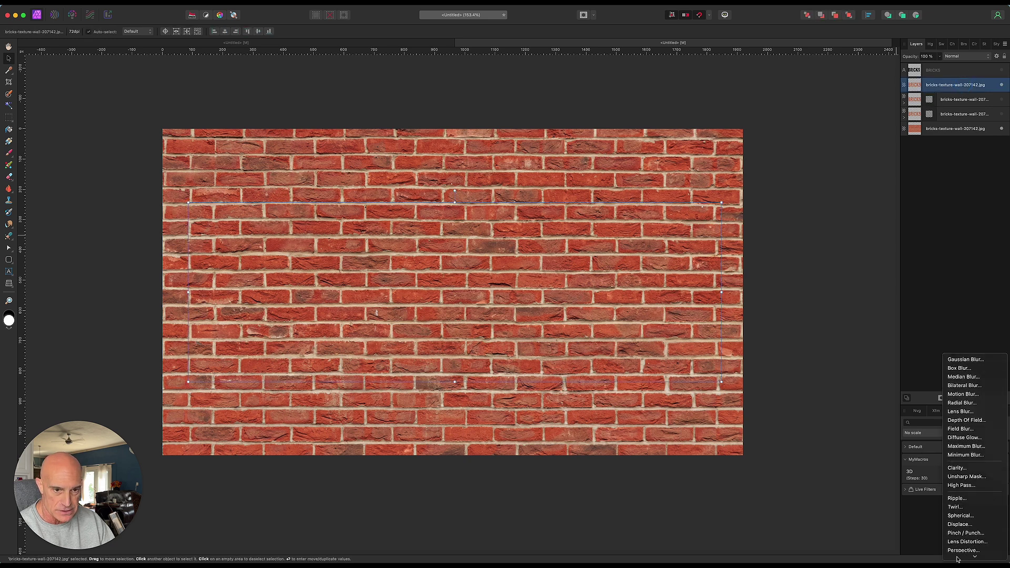
pyautogui.moveTo(957, 559)
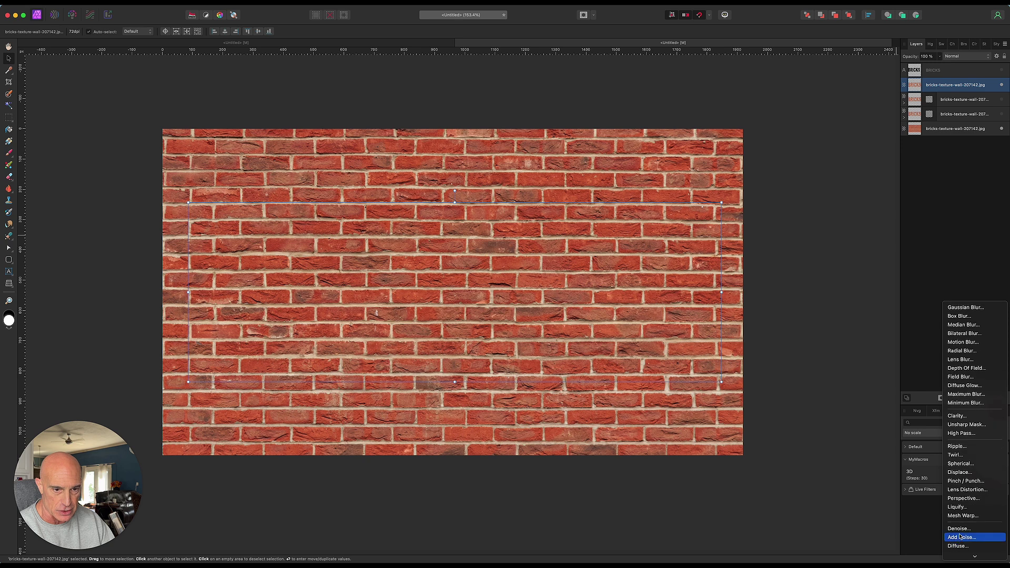
pyautogui.click(959, 473)
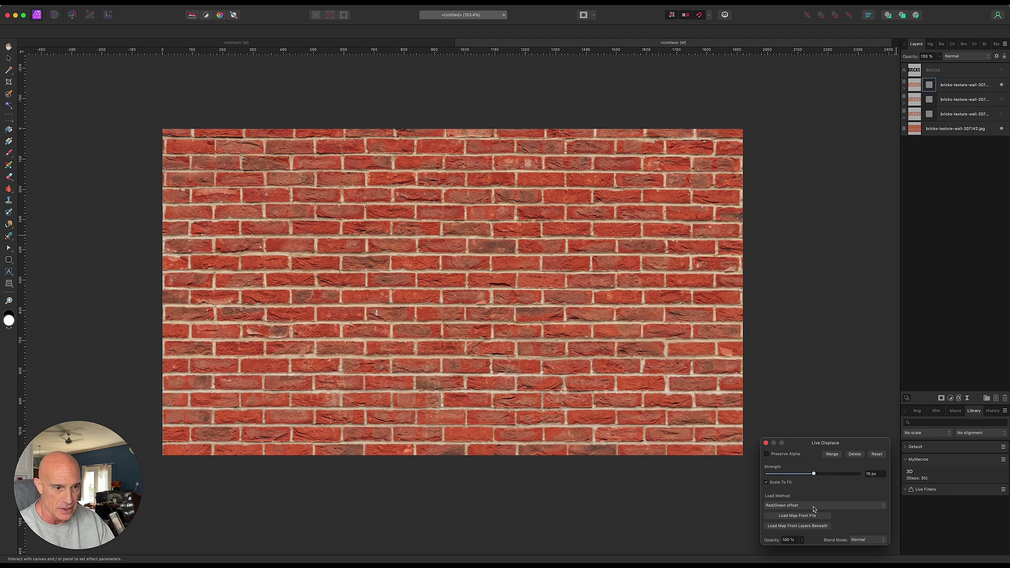
pyautogui.click(787, 527)
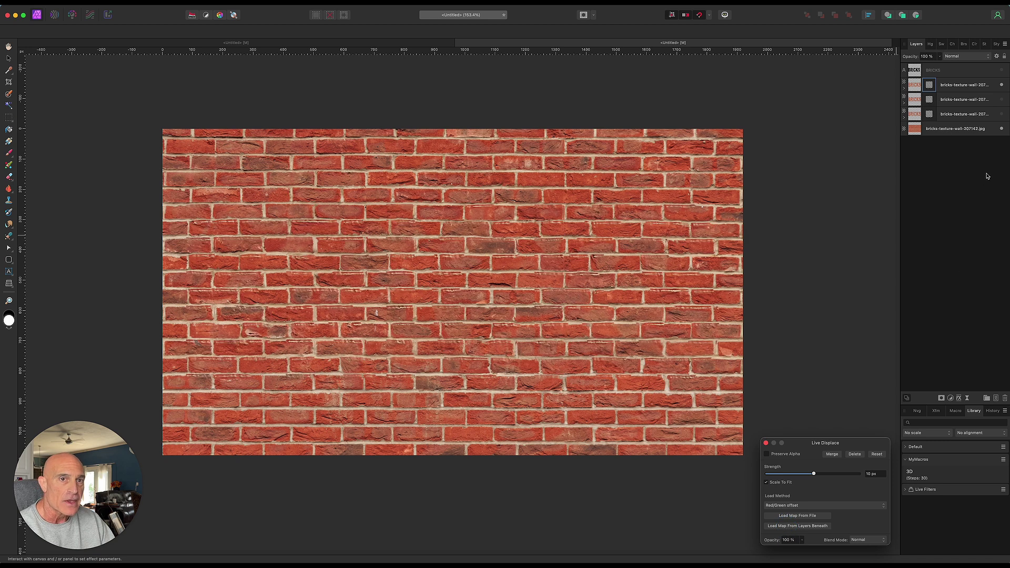
pyautogui.click(1002, 129)
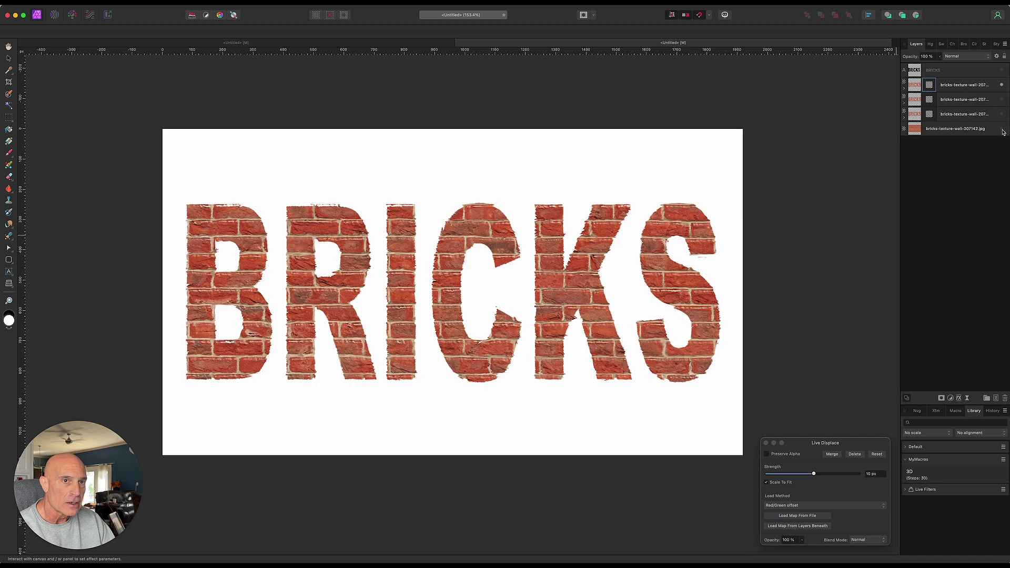
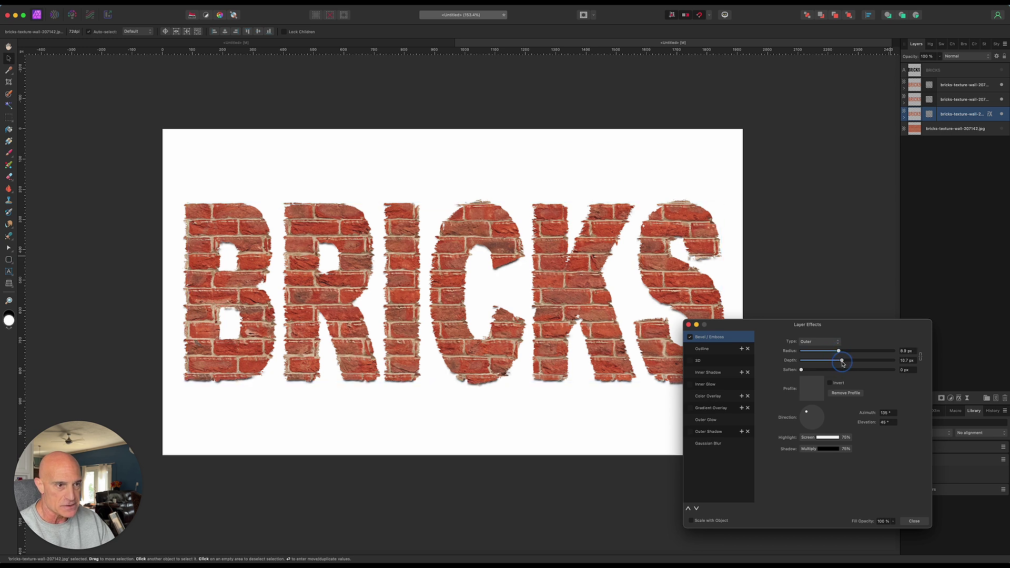
# Step: Give the lowest cutout's outer bevel the straight diagonal standard profile, a radius of about 6.2 px and a depth of about 11.3 px
pyautogui.click(817, 391)
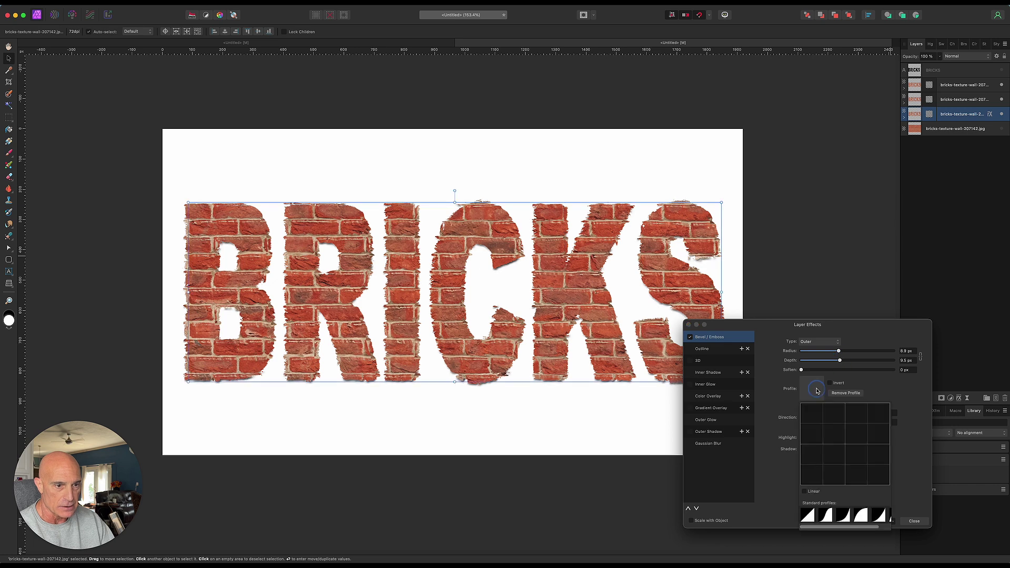
pyautogui.click(809, 517)
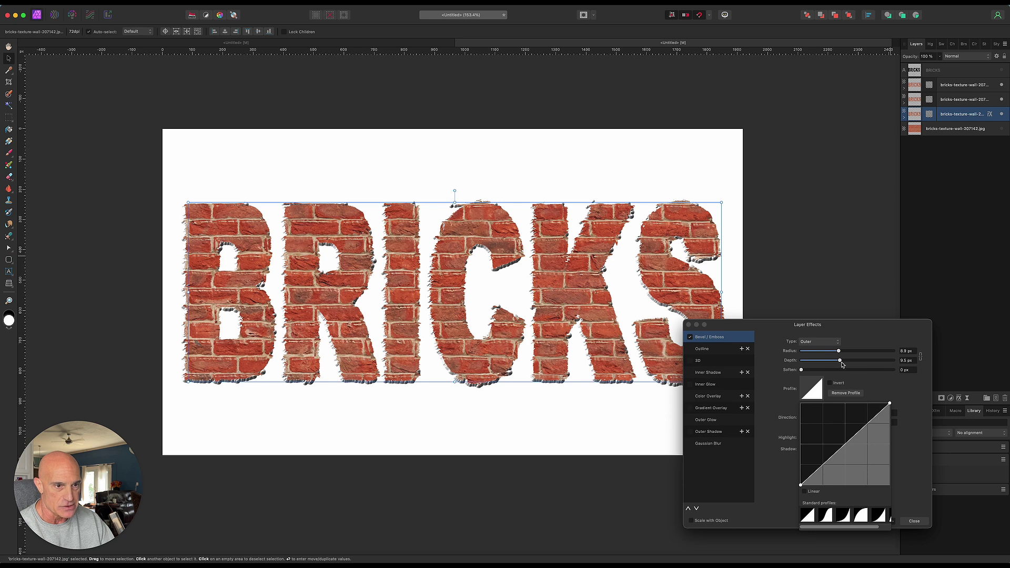
pyautogui.moveTo(841, 352); pyautogui.dragTo(835, 351)
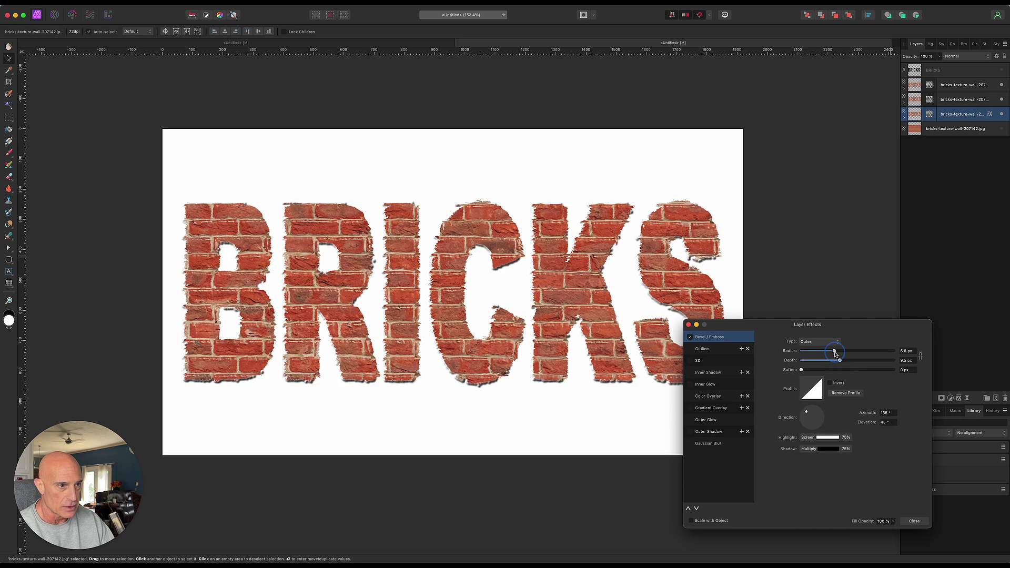
pyautogui.moveTo(840, 363); pyautogui.dragTo(844, 362)
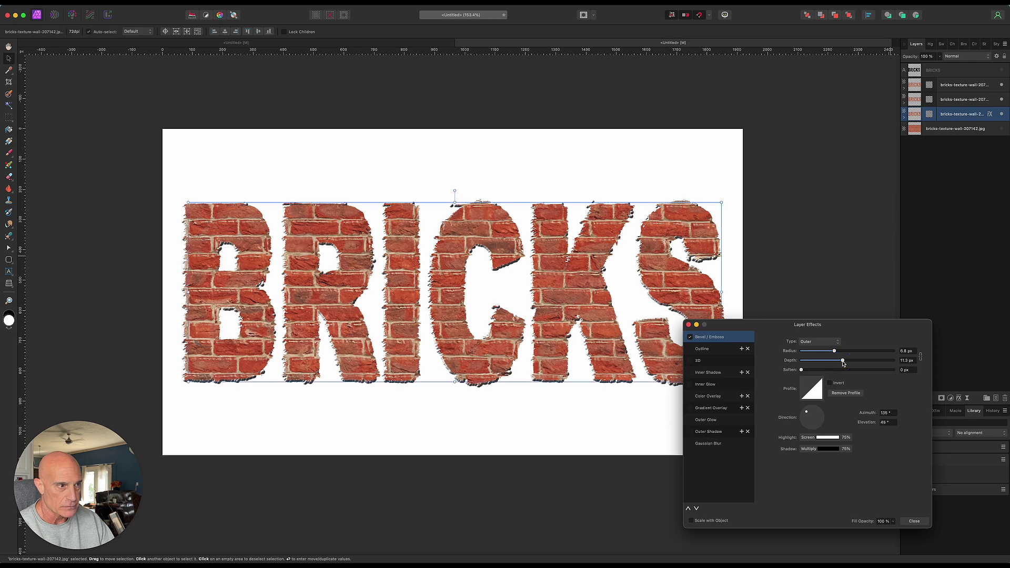
pyautogui.click(835, 352)
pyautogui.moveTo(835, 353); pyautogui.dragTo(834, 353)
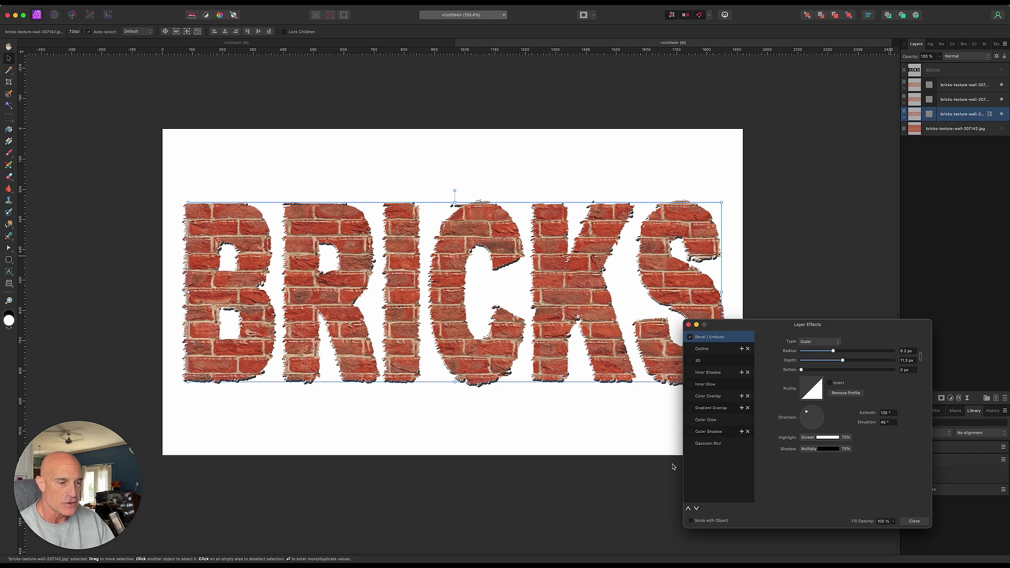
# Step: Add an outer shadow to the lowest cutout with 80% opacity, about 8.9 px radius, 12.9 px offset, 54% intensity and a 270° angle
pyautogui.click(690, 432)
pyautogui.click(709, 432)
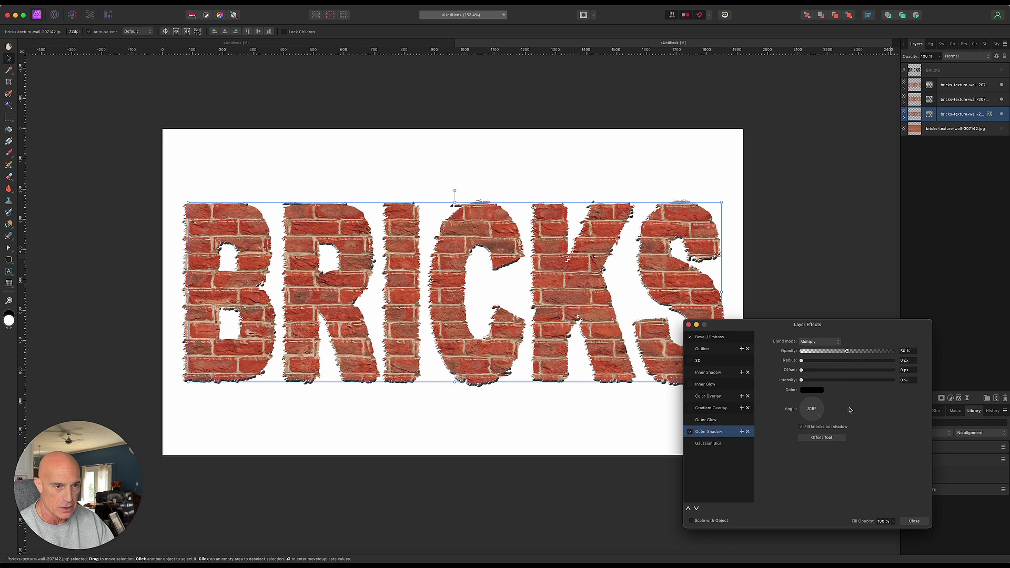
pyautogui.moveTo(823, 422); pyautogui.dragTo(813, 429)
pyautogui.moveTo(802, 362); pyautogui.dragTo(876, 351)
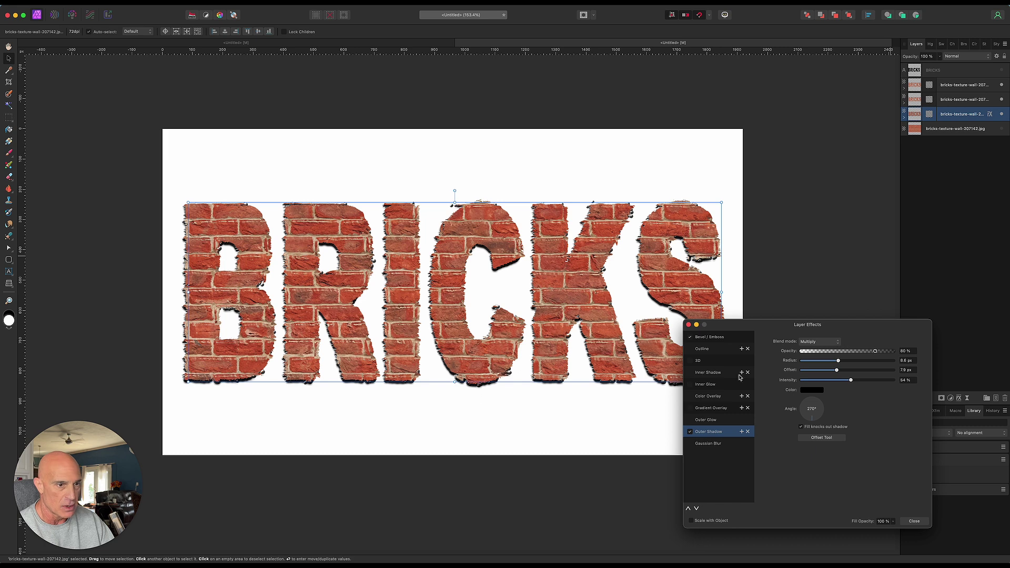
pyautogui.moveTo(840, 362)
pyautogui.mouseDown()
pyautogui.moveTo(846, 372)
pyautogui.moveTo(839, 362)
pyautogui.mouseUp()
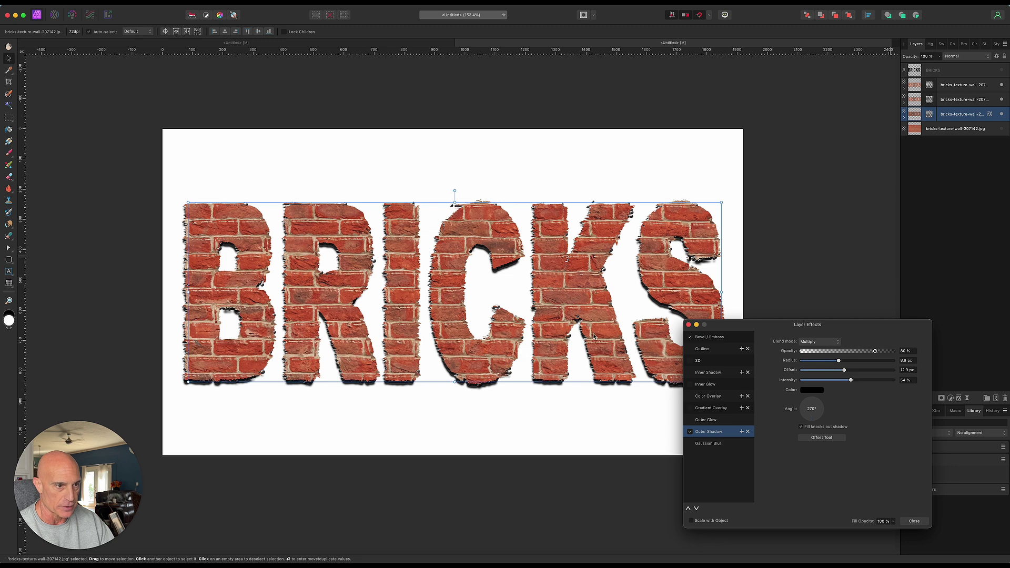
pyautogui.click(689, 325)
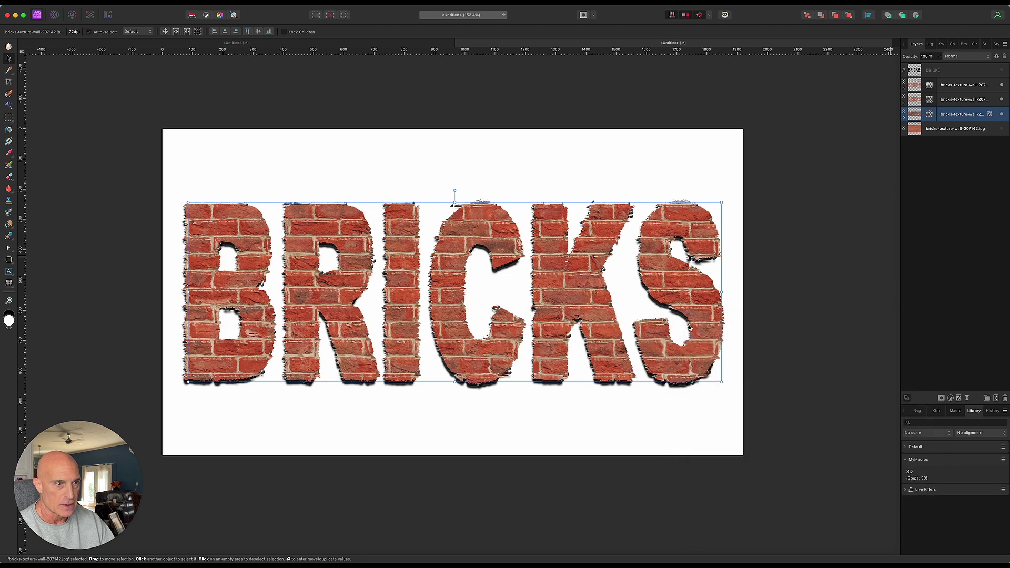
# Step: Give the middle cutout an outer bevel with a radius of about 7 px and an unlinked depth of about 13.7 px
pyautogui.click(967, 102)
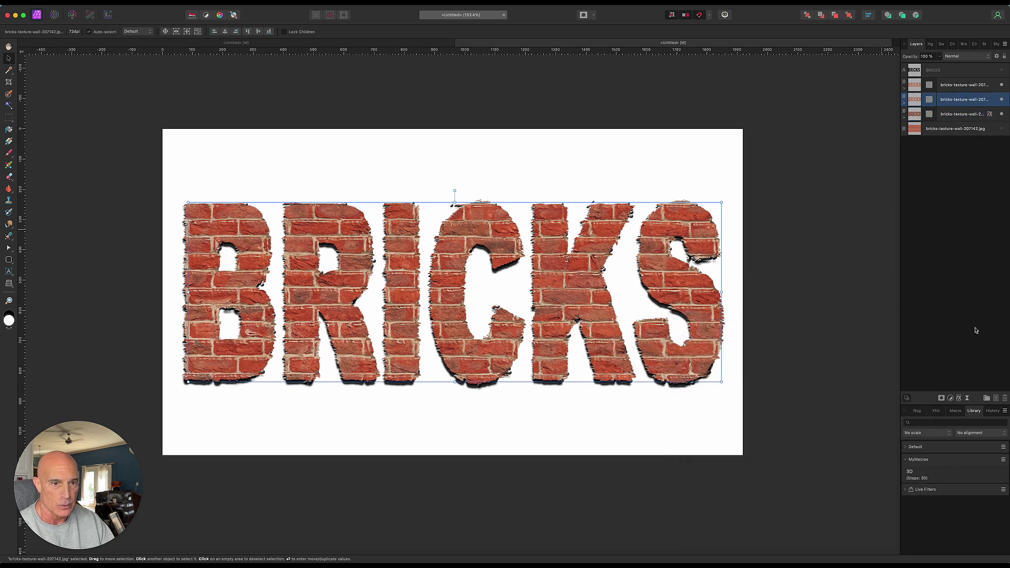
pyautogui.click(959, 399)
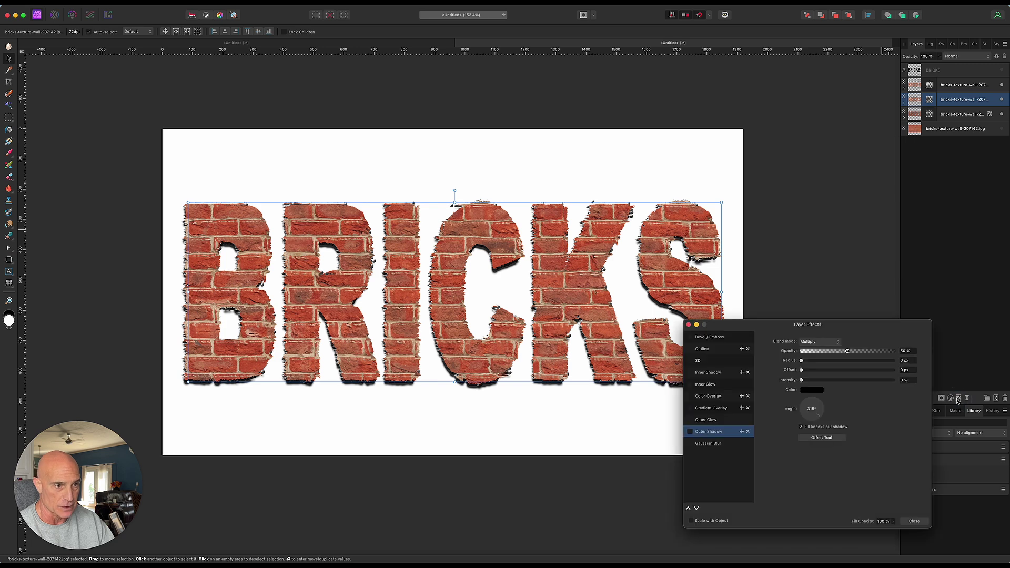
pyautogui.click(691, 337)
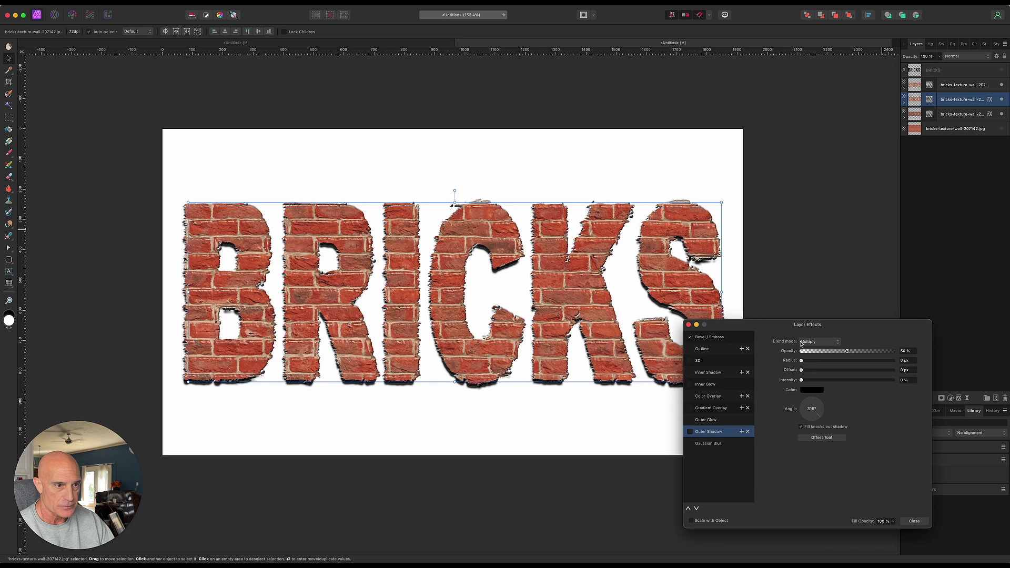
pyautogui.click(719, 337)
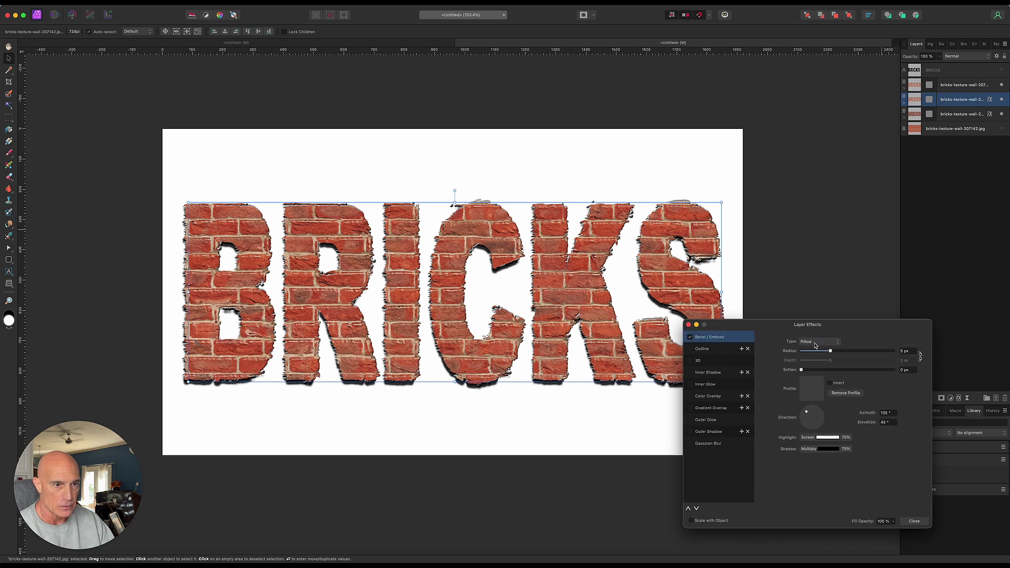
pyautogui.click(813, 341)
pyautogui.click(811, 324)
pyautogui.moveTo(831, 351); pyautogui.dragTo(834, 351)
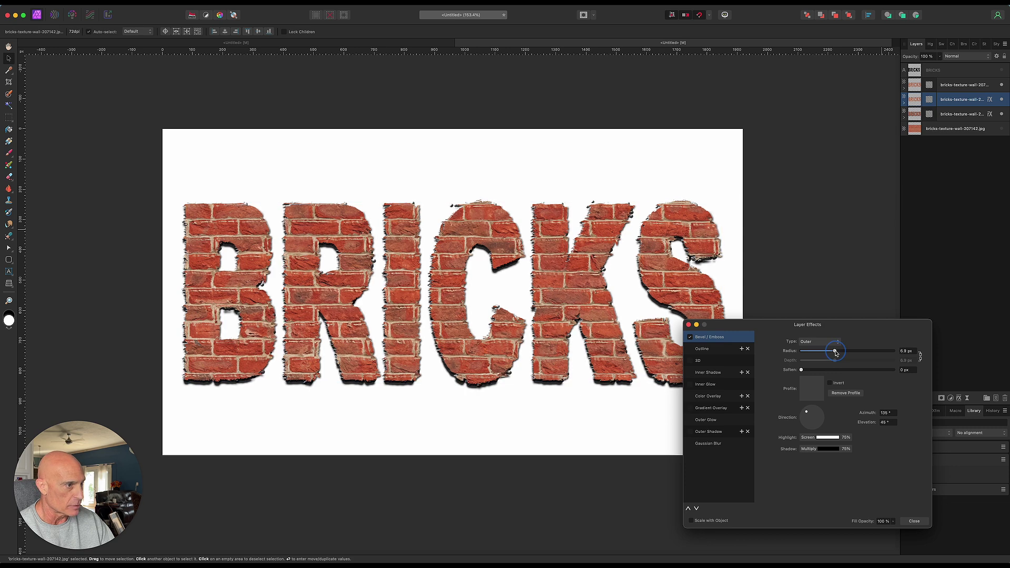
pyautogui.click(921, 358)
pyautogui.moveTo(835, 360); pyautogui.dragTo(845, 361)
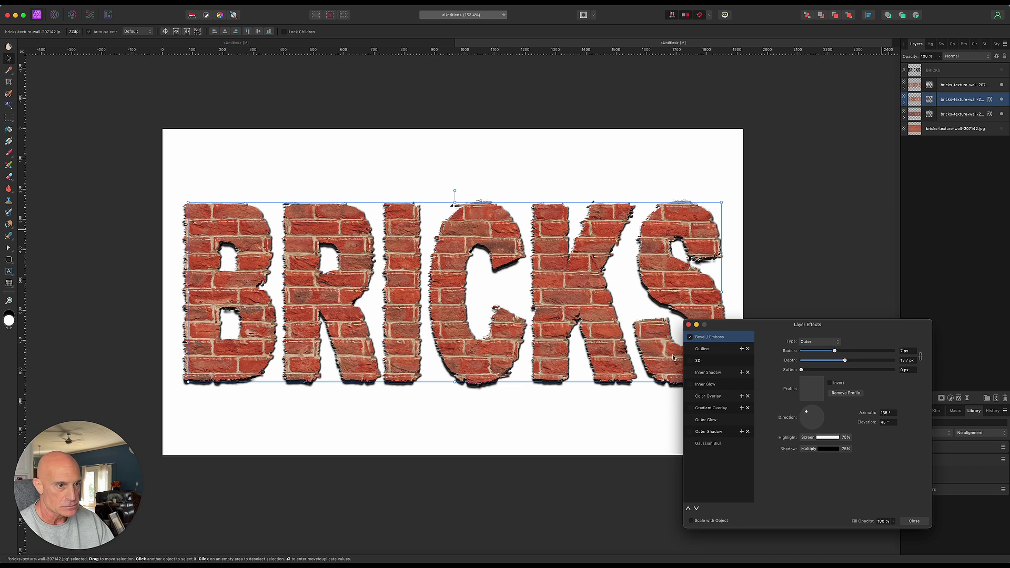
pyautogui.click(690, 326)
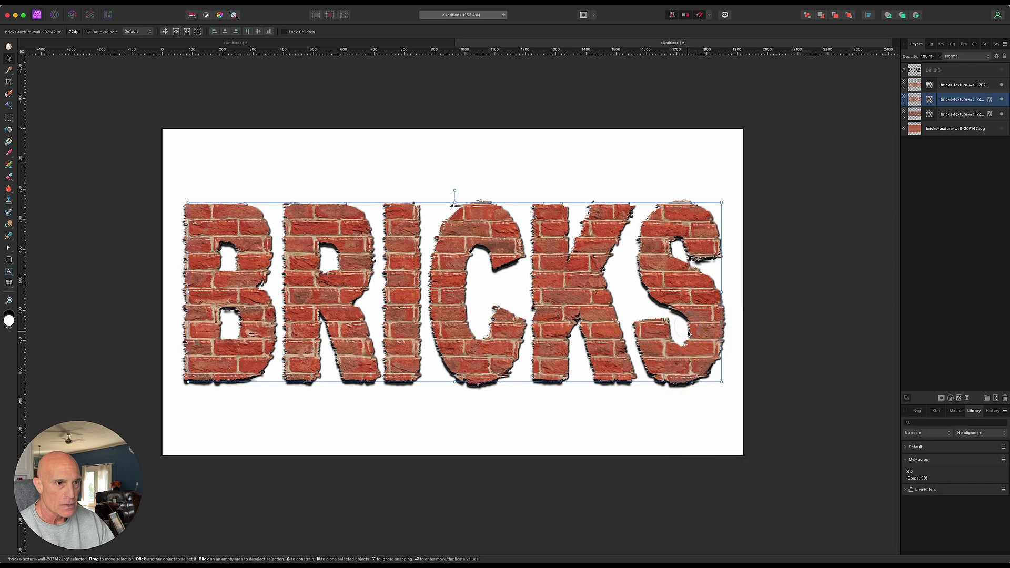
# Step: Give the uppermost cutout an inner bevel with a radius of about 7.8 px and an unlinked depth of about 5.3 px
pyautogui.click(971, 87)
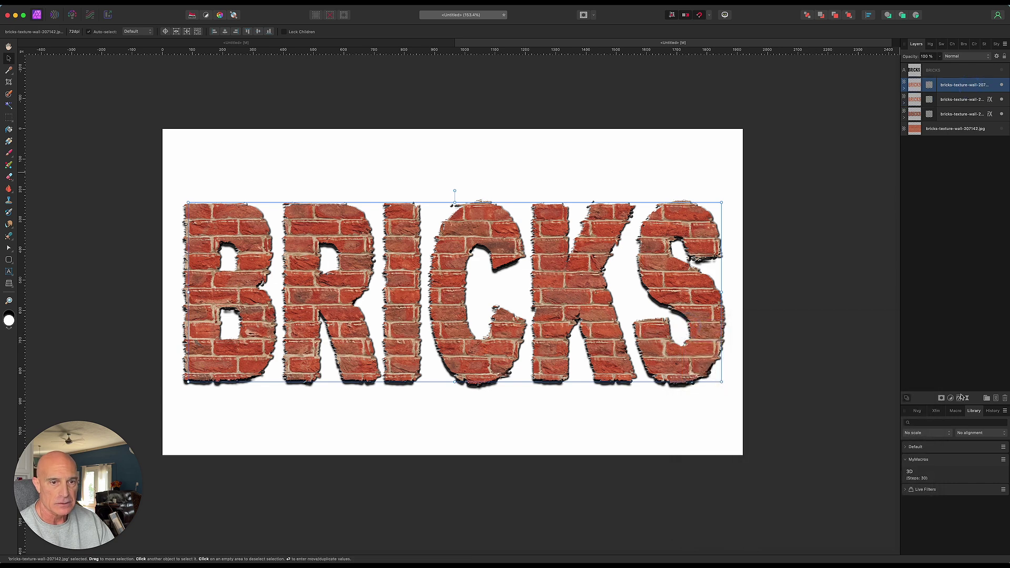
pyautogui.click(959, 399)
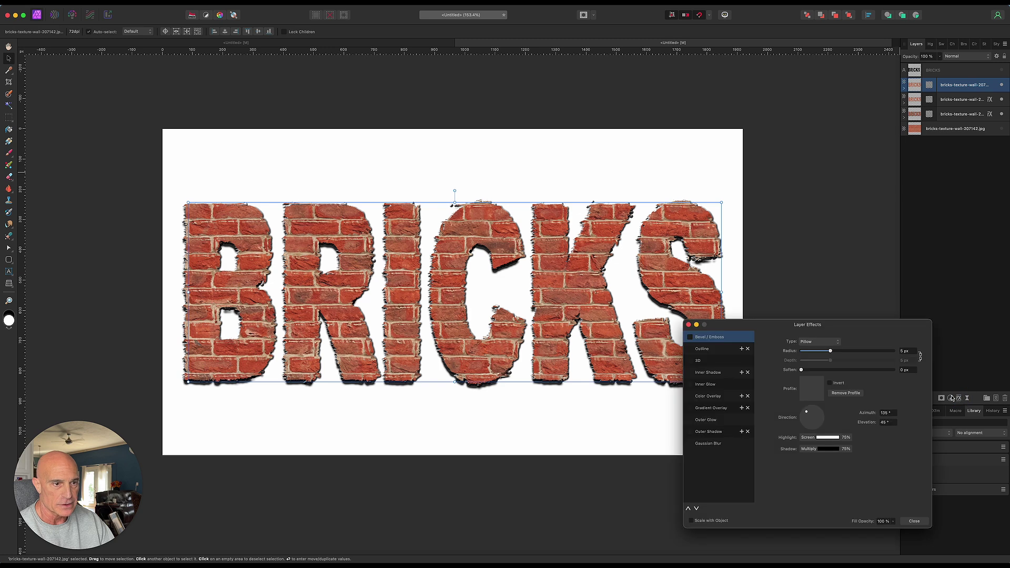
pyautogui.click(690, 337)
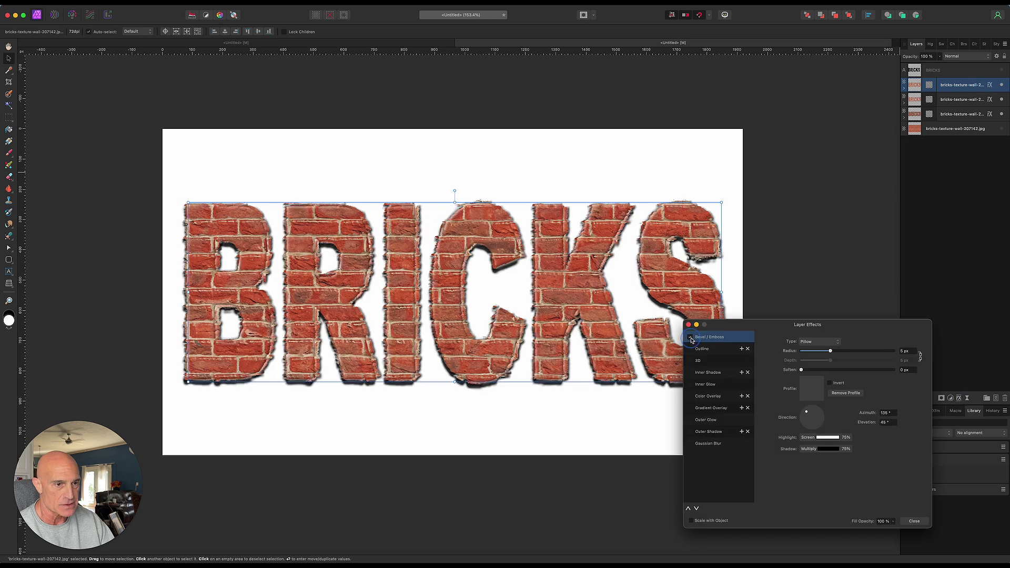
pyautogui.click(811, 344)
pyautogui.click(808, 322)
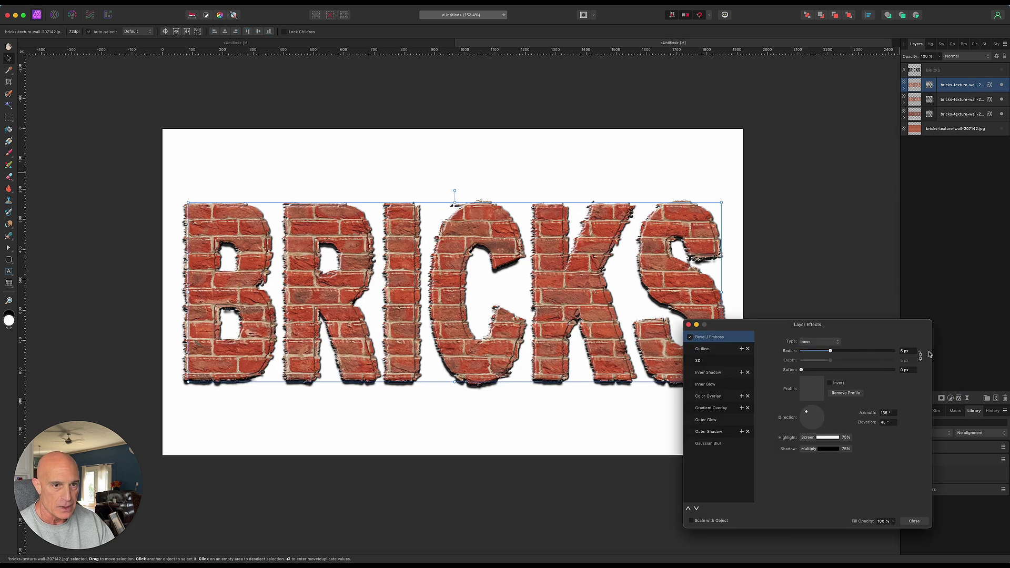
pyautogui.click(921, 358)
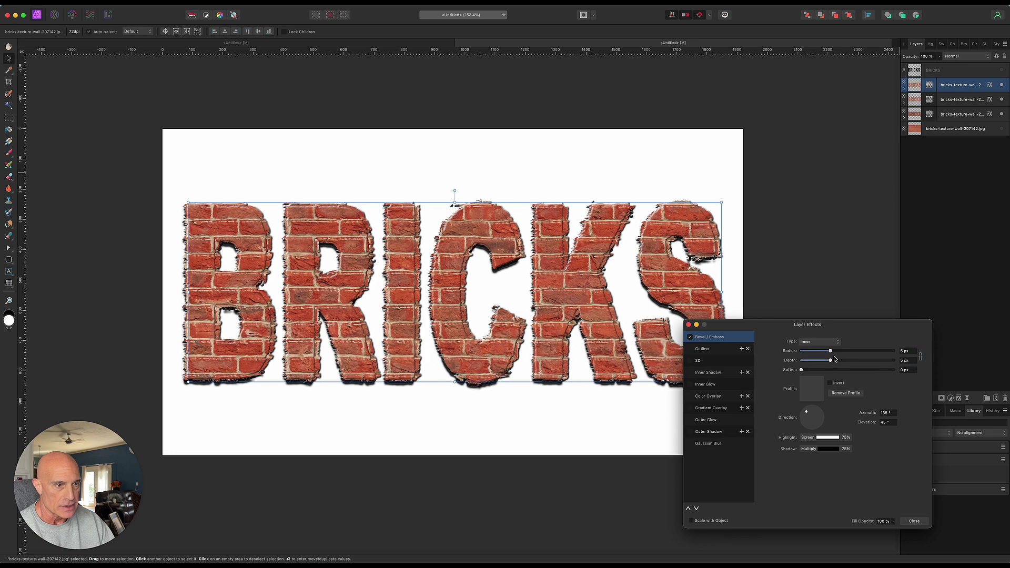
pyautogui.moveTo(832, 352)
pyautogui.mouseDown()
pyautogui.moveTo(842, 352)
pyautogui.moveTo(832, 360)
pyautogui.mouseUp()
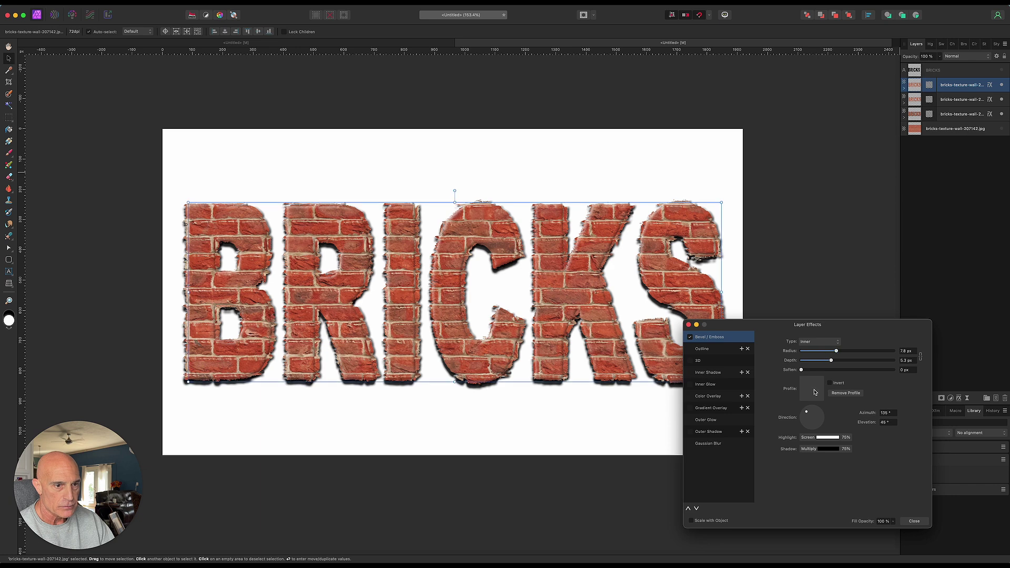
# Step: Apply the straight diagonal profile to the uppermost cutout's inner bevel and soften it by about 0.6 px
pyautogui.click(812, 390)
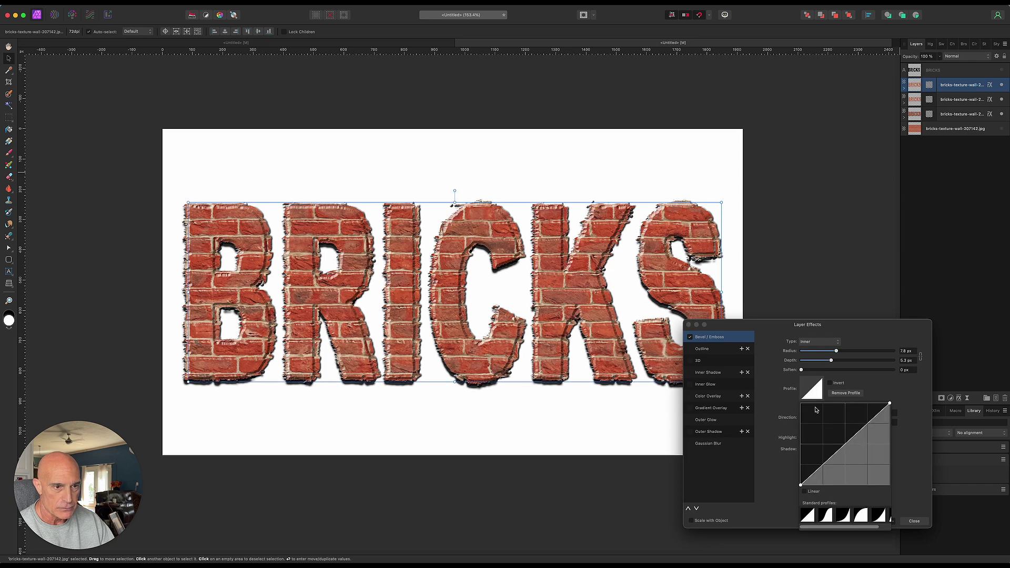
pyautogui.moveTo(803, 372); pyautogui.dragTo(811, 375)
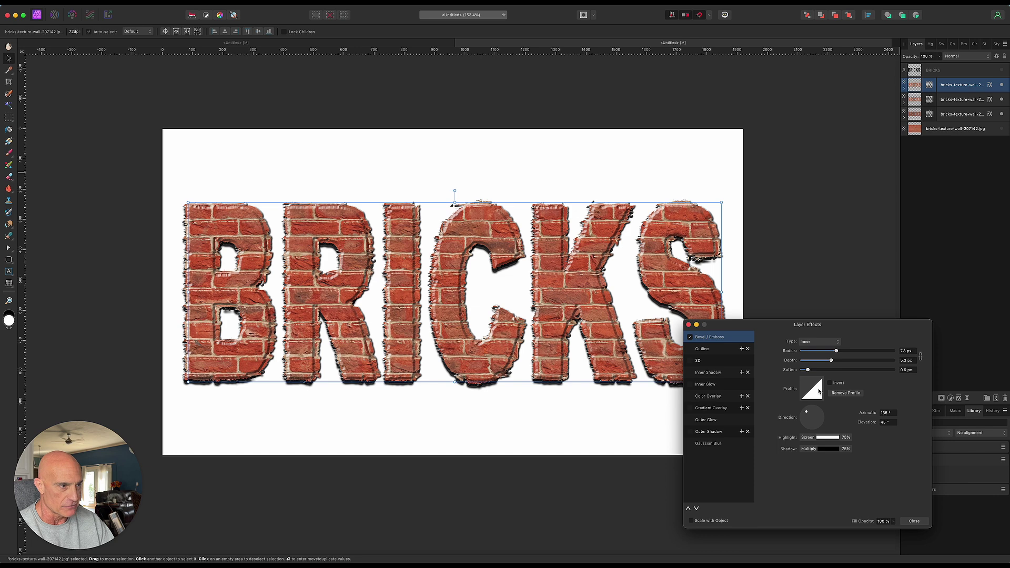
pyautogui.click(688, 325)
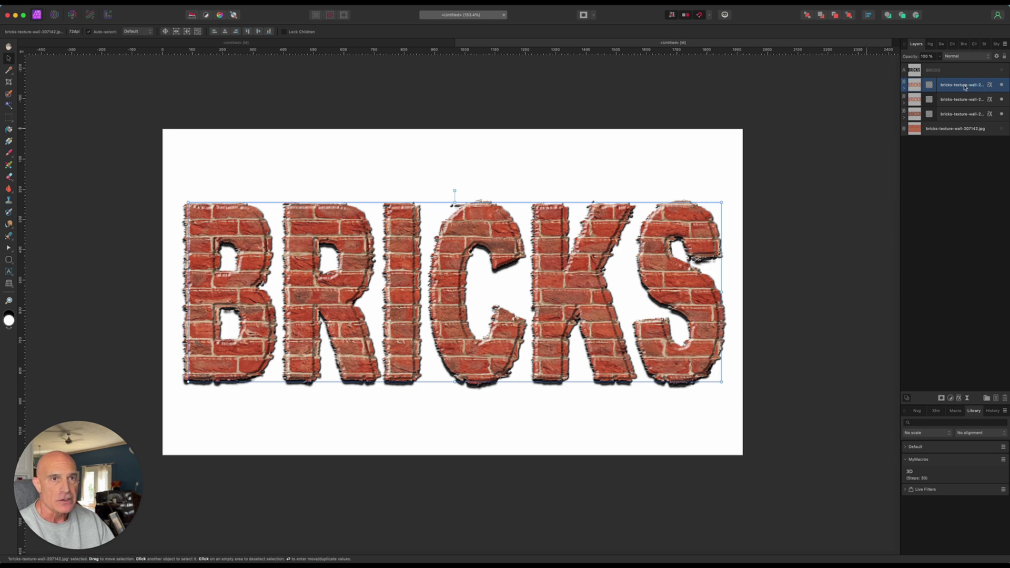
# Step: Nudge the uppermost cutout slightly to the right and the middle cutout slightly to the left
pyautogui.press('Right')
pyautogui.press('Right')
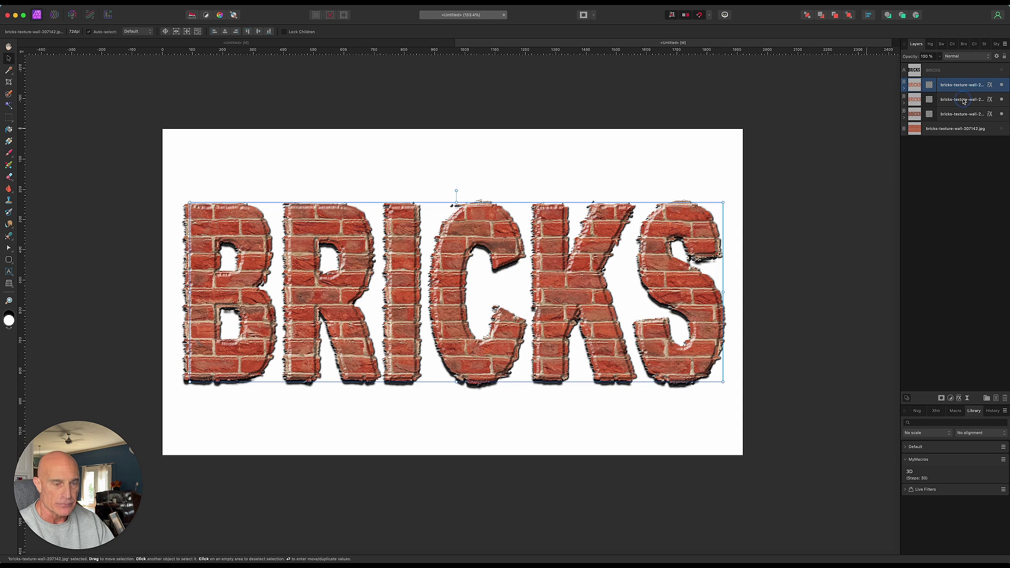
pyautogui.click(965, 100)
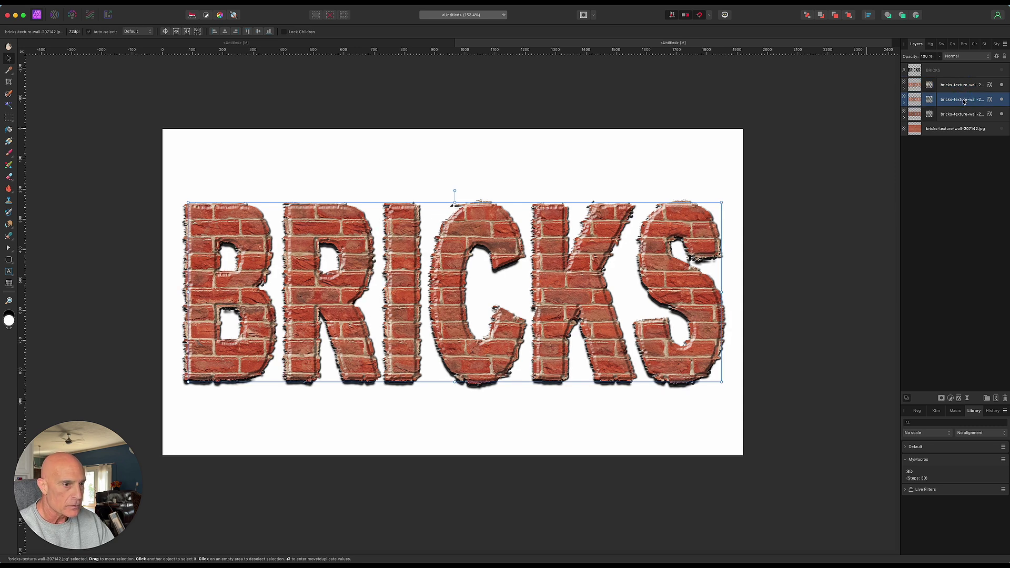
pyautogui.press('Left')
pyautogui.press('Left')
pyautogui.press('Left')
pyautogui.press('Left')
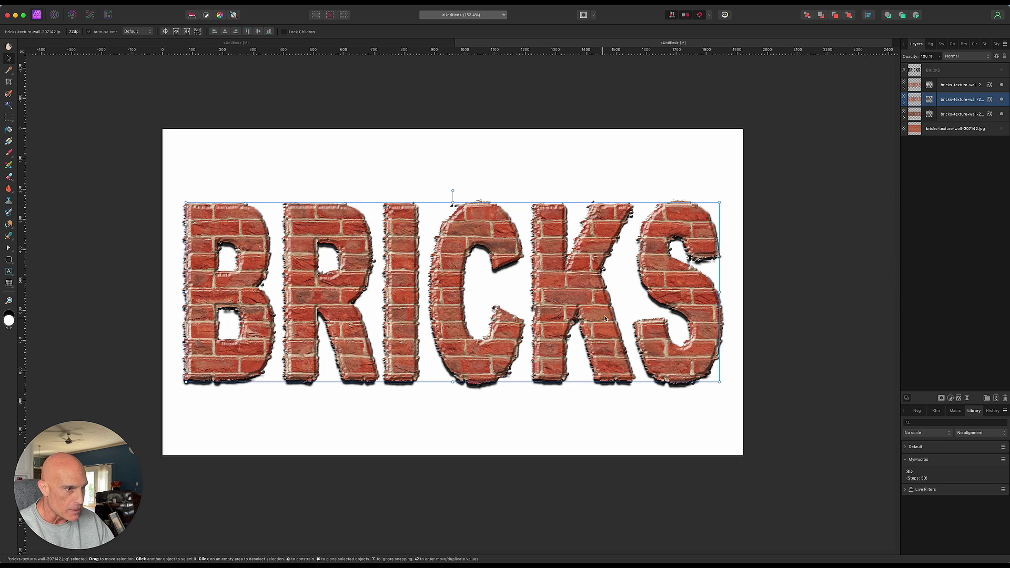
# Step: Try nudging the lowest cutout slightly to the left, and move it back by the same amount
pyautogui.click(966, 114)
pyautogui.press('Left')
pyautogui.press('Left')
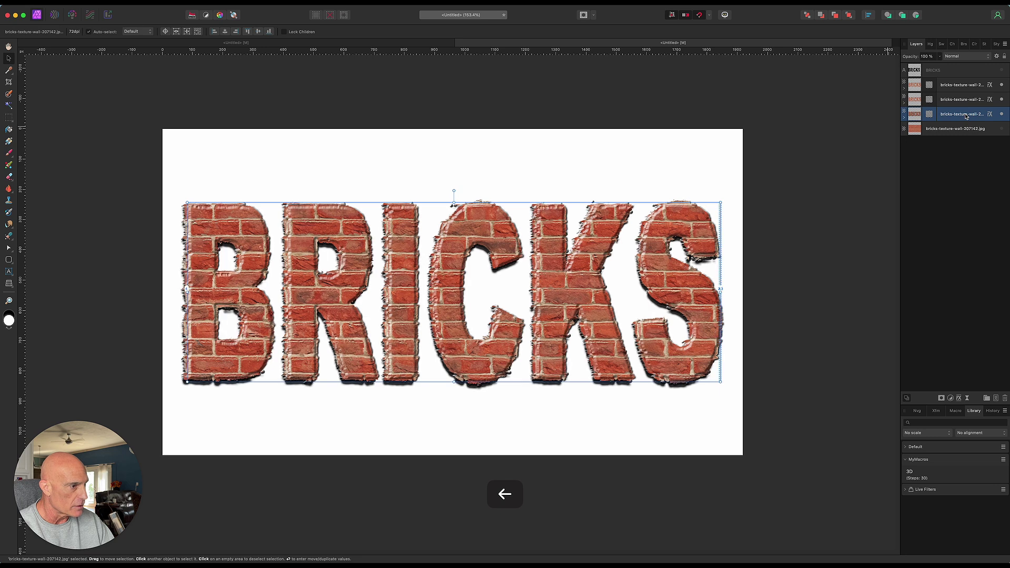
pyautogui.press('Right')
pyautogui.press('Right')
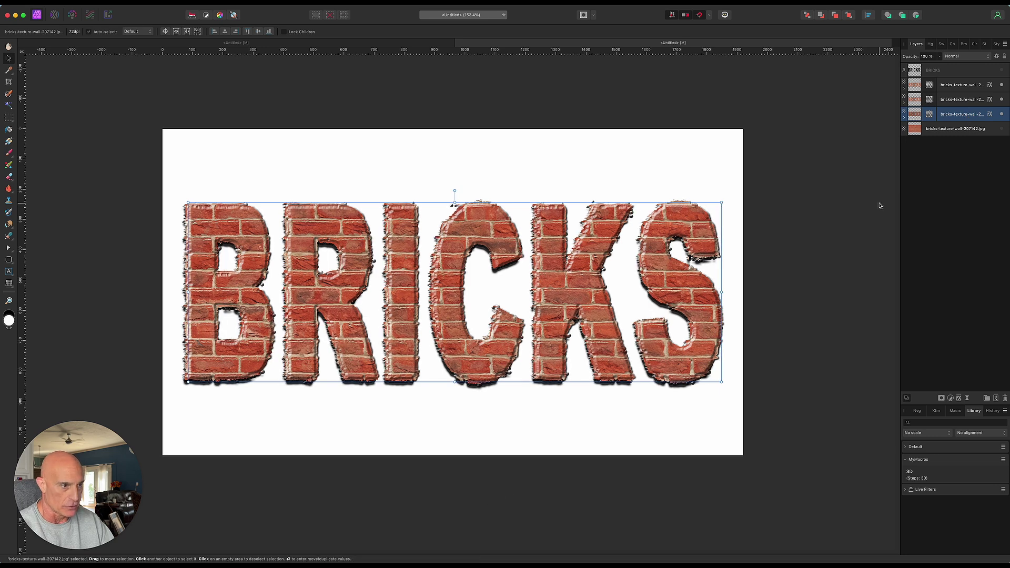
# Step: Group the three brick-letter cutouts and duplicate the group
pyautogui.keyDown('shift'); pyautogui.click(949, 88); pyautogui.keyUp('shift')
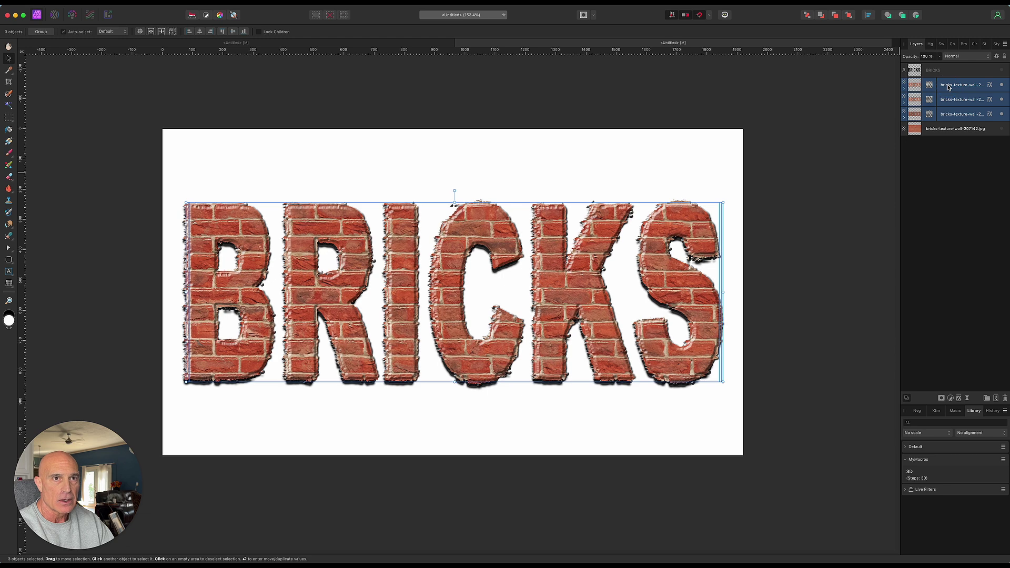
pyautogui.rightClick(949, 88)
pyautogui.click(929, 209)
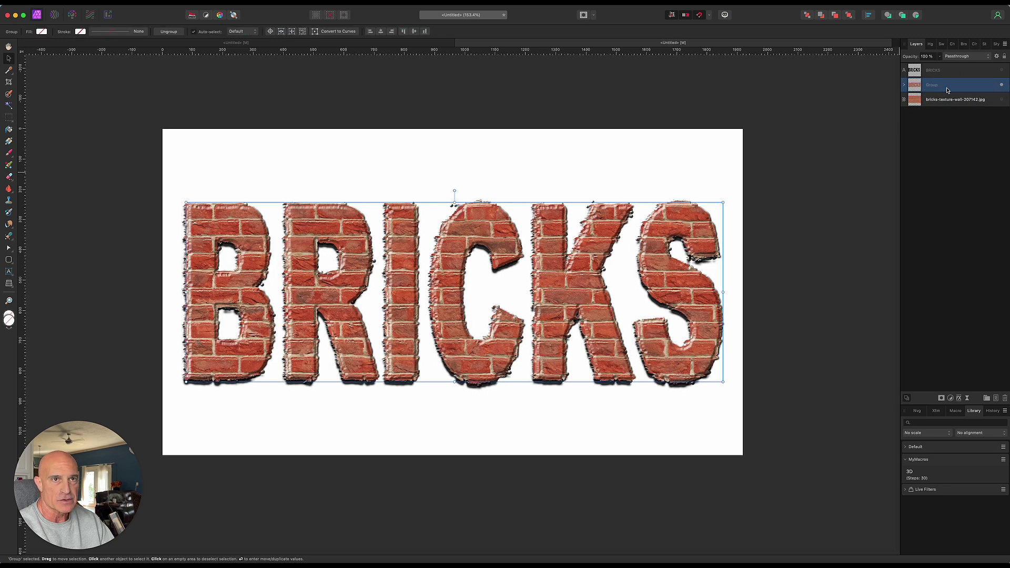
pyautogui.rightClick(949, 91)
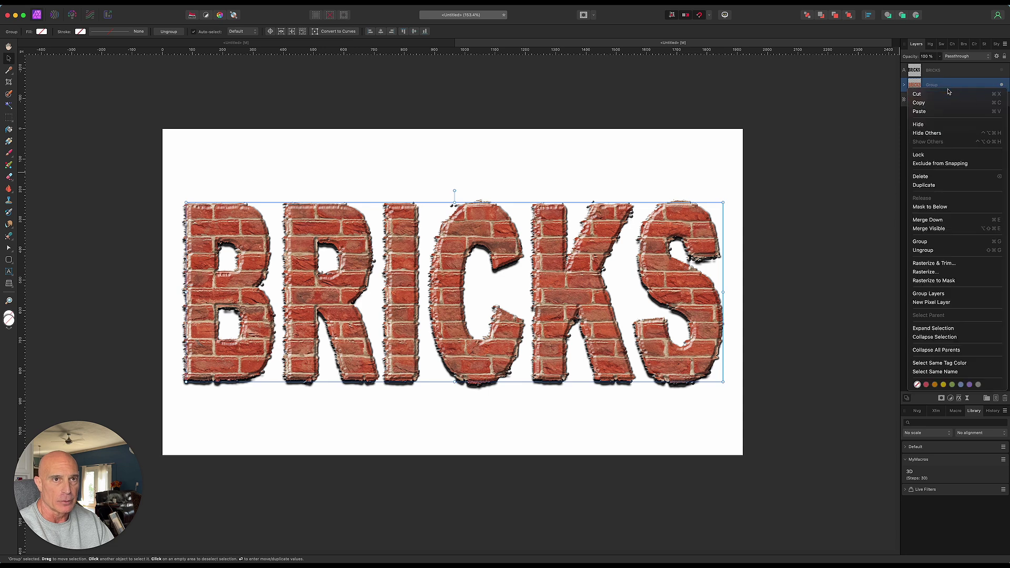
pyautogui.click(935, 185)
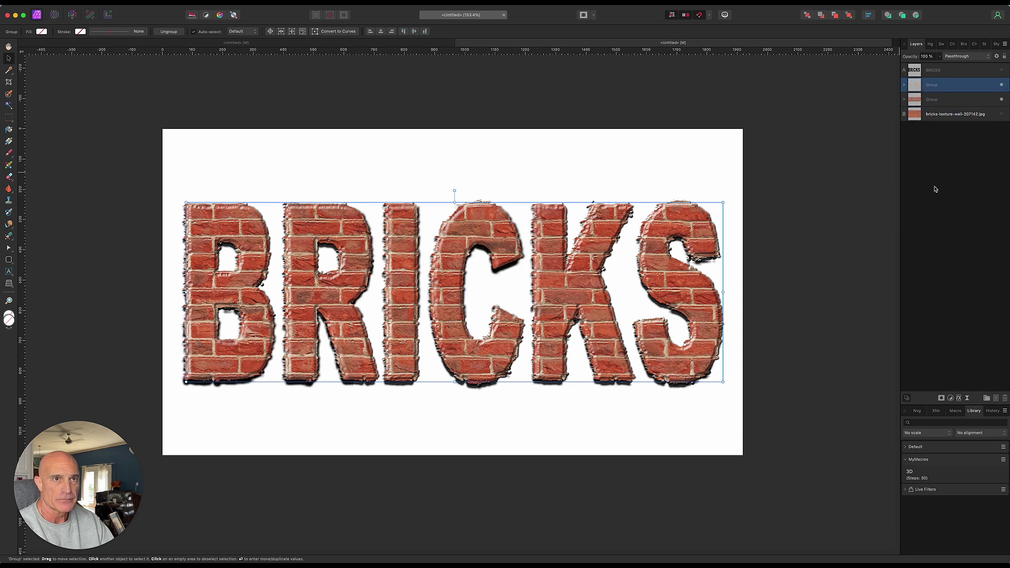
# Step: Hide the lower, original group and rasterize and trim the duplicate into a single pixel layer
pyautogui.click(1003, 100)
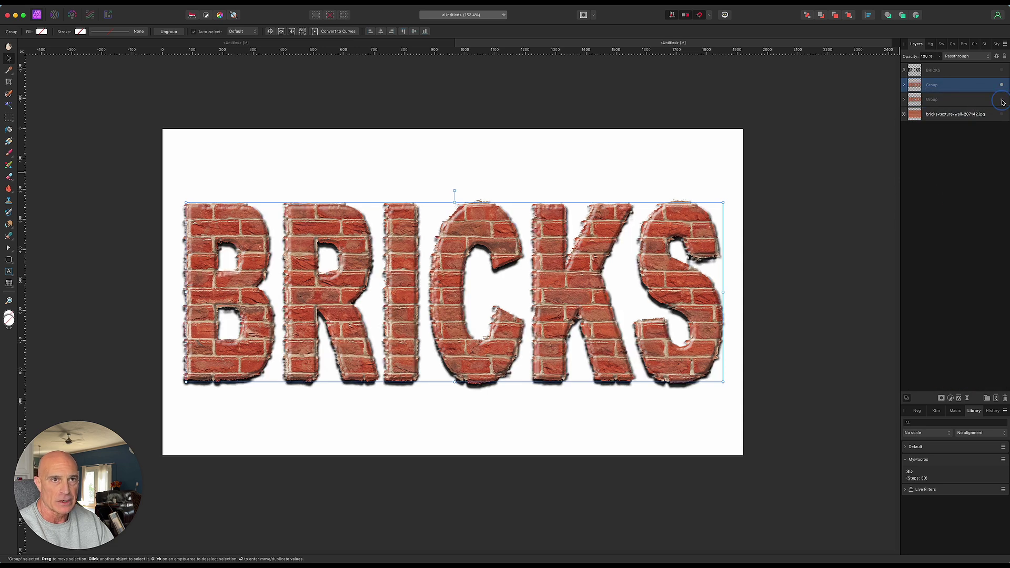
pyautogui.rightClick(957, 87)
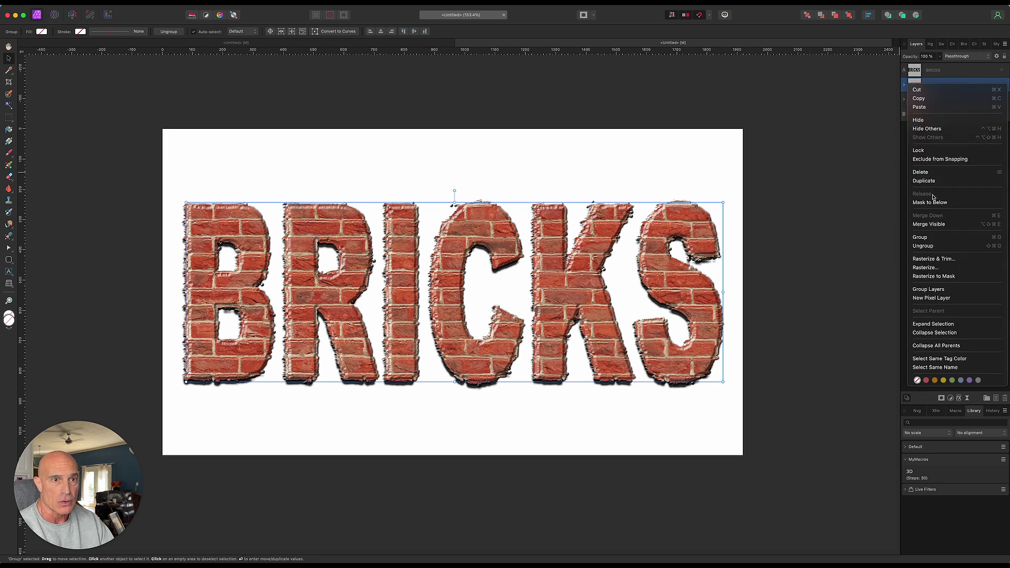
pyautogui.click(933, 258)
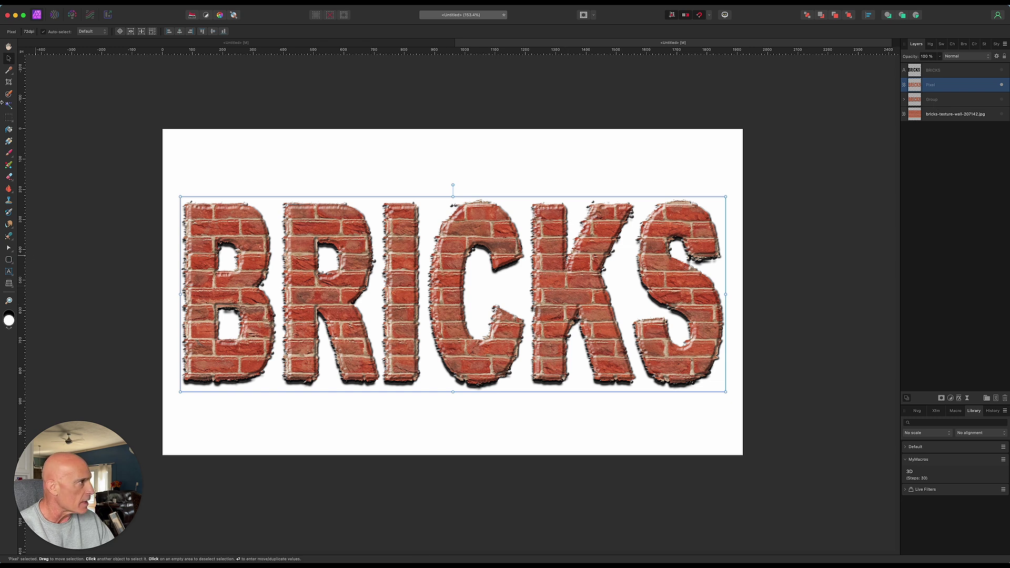
# Step: Copy a thin rectangular strip along the base of the rasterized letters onto its own pixel layer, and clear the selection
pyautogui.click(8, 119)
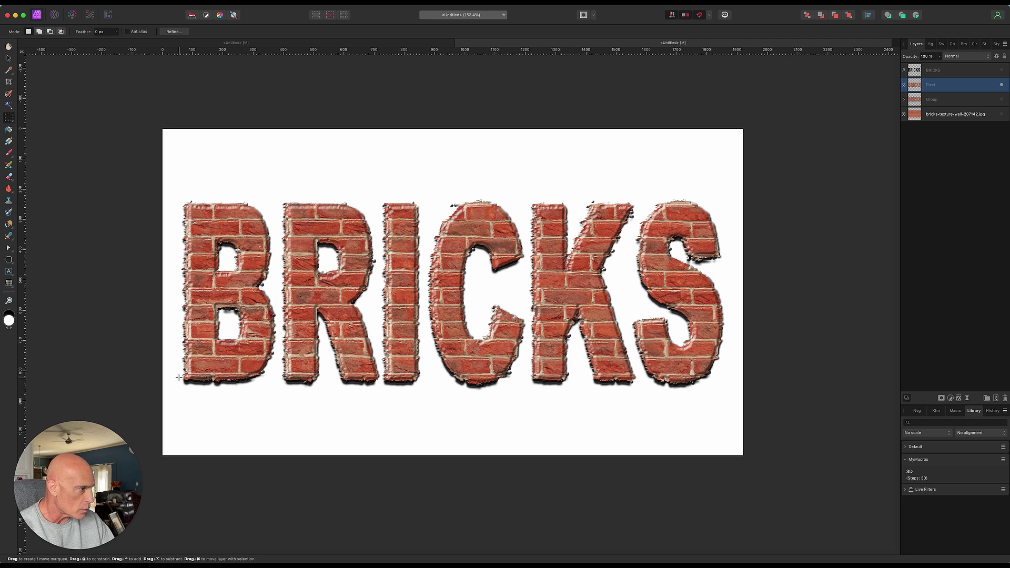
pyautogui.moveTo(179, 376); pyautogui.dragTo(716, 391)
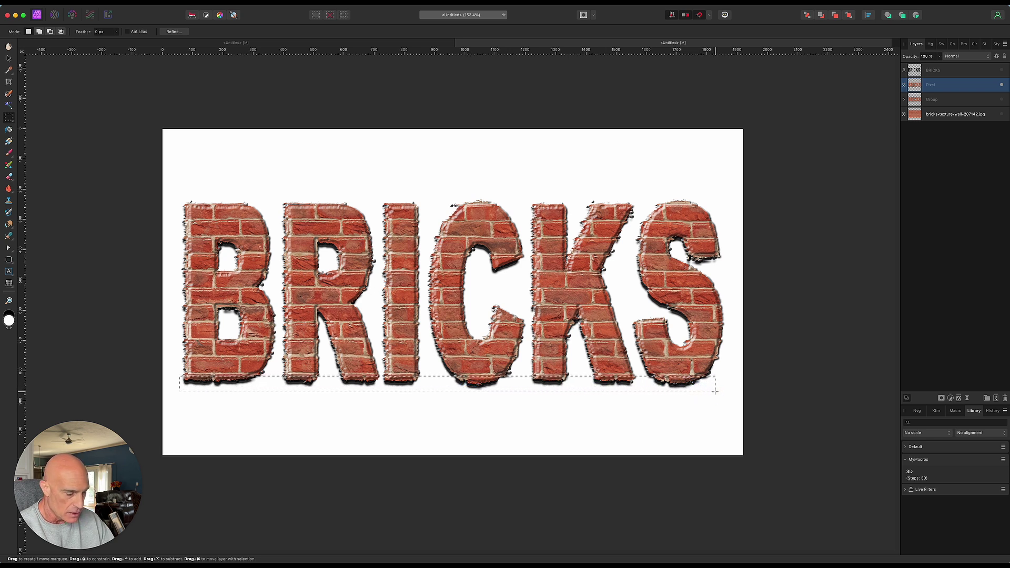
pyautogui.press('super+c')
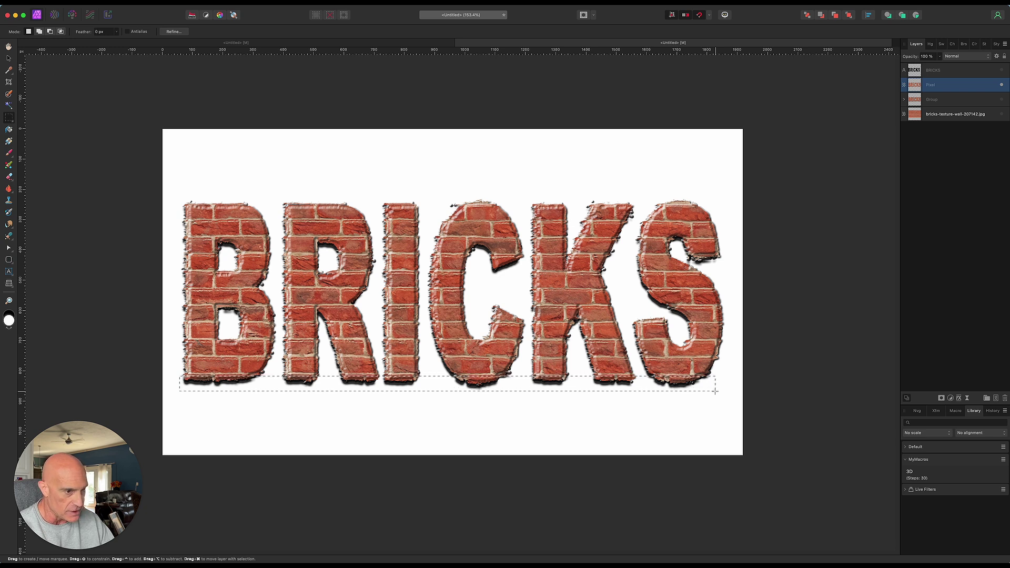
pyautogui.press('super+v')
pyautogui.press('super+d')
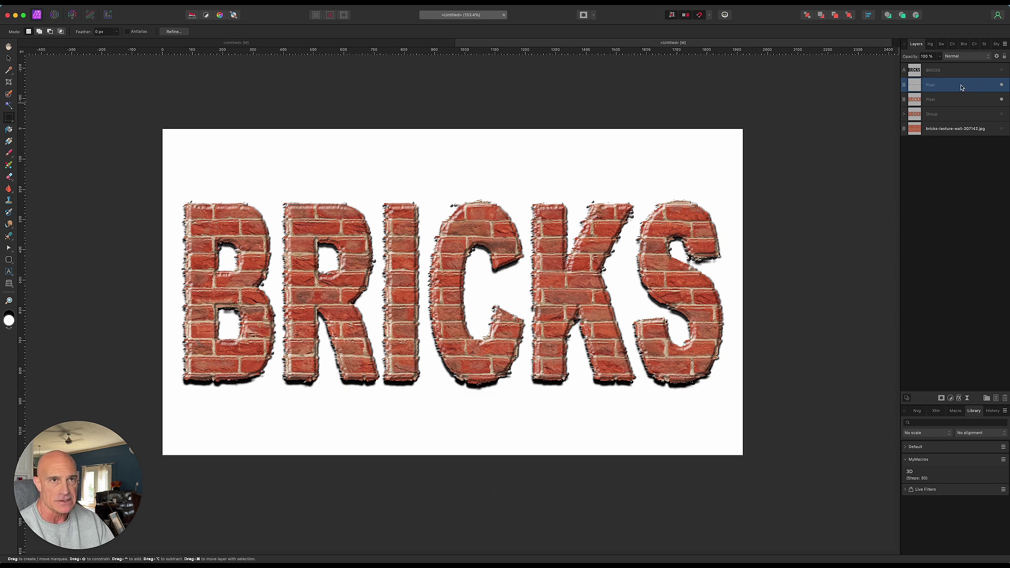
# Step: Check the copied strip on its own, show the rasterized letters again, and place the strip layer directly beneath them
pyautogui.click(1002, 100)
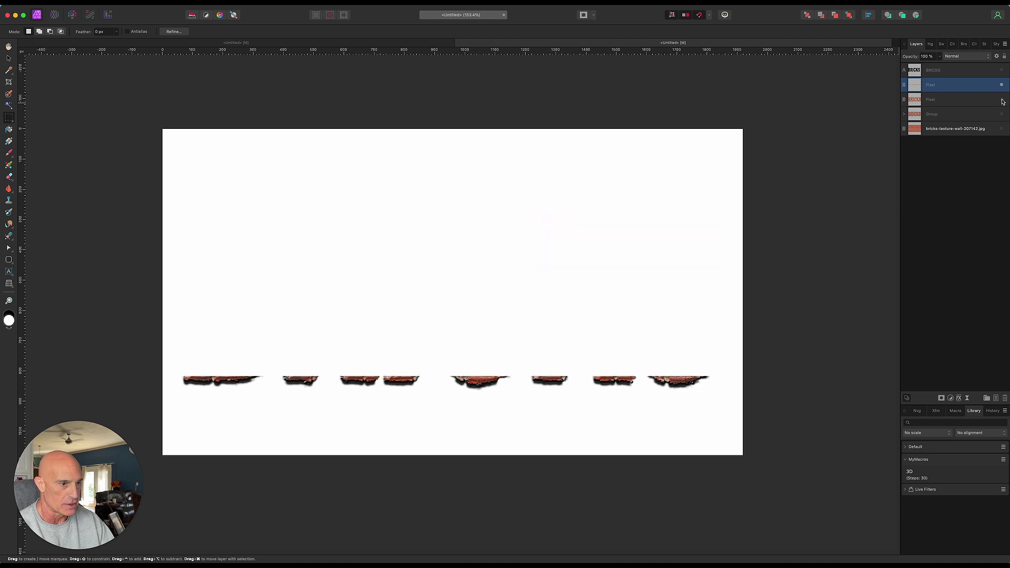
pyautogui.click(1002, 100)
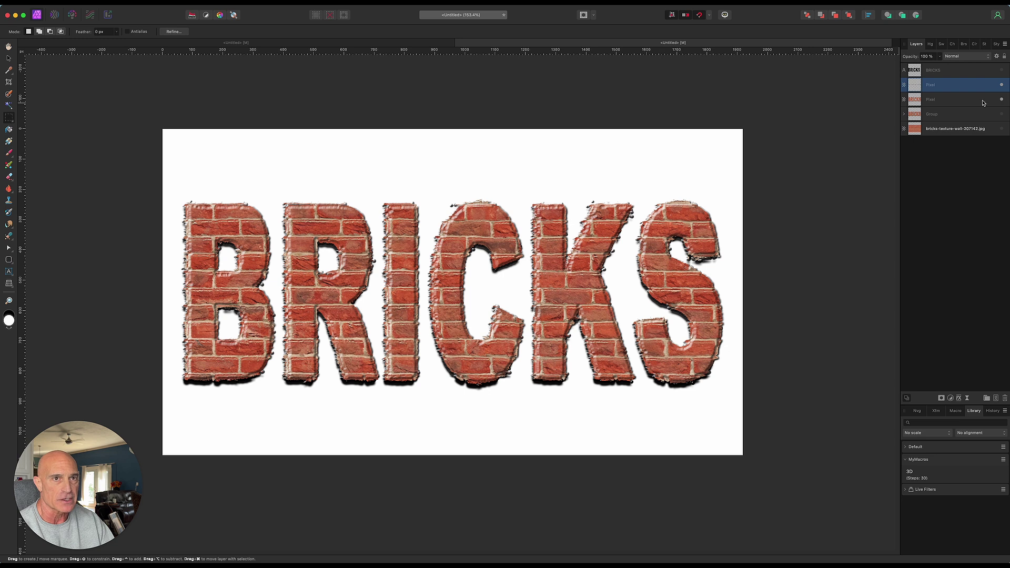
pyautogui.moveTo(957, 87); pyautogui.dragTo(957, 108)
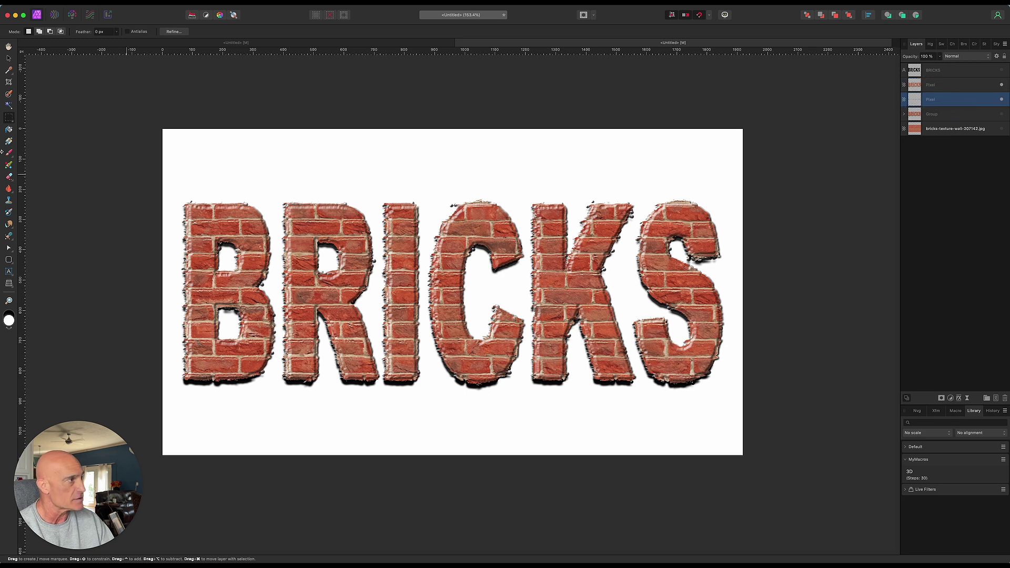
# Step: Stretch the base-strip layer downward below the letters, extend its upper edge slightly, and deselect it
pyautogui.click(9, 59)
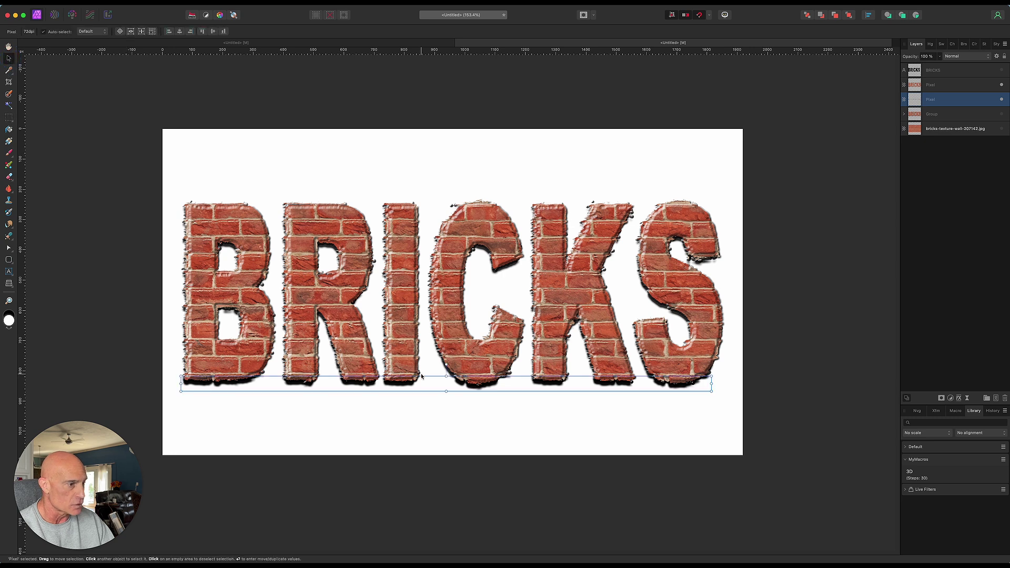
pyautogui.moveTo(446, 391); pyautogui.dragTo(446, 399)
pyautogui.moveTo(446, 401); pyautogui.dragTo(446, 403)
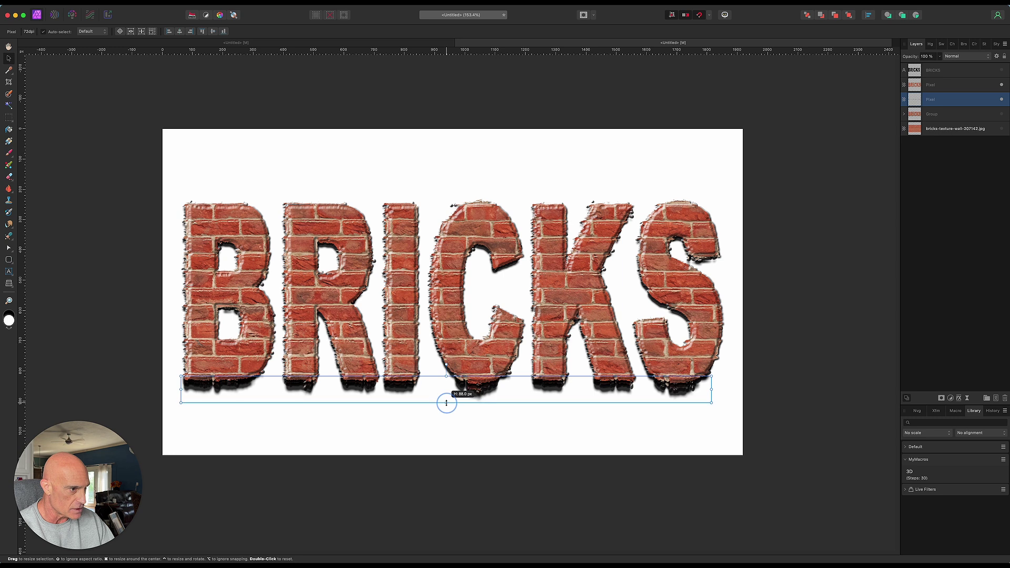
pyautogui.moveTo(447, 376); pyautogui.dragTo(446, 374)
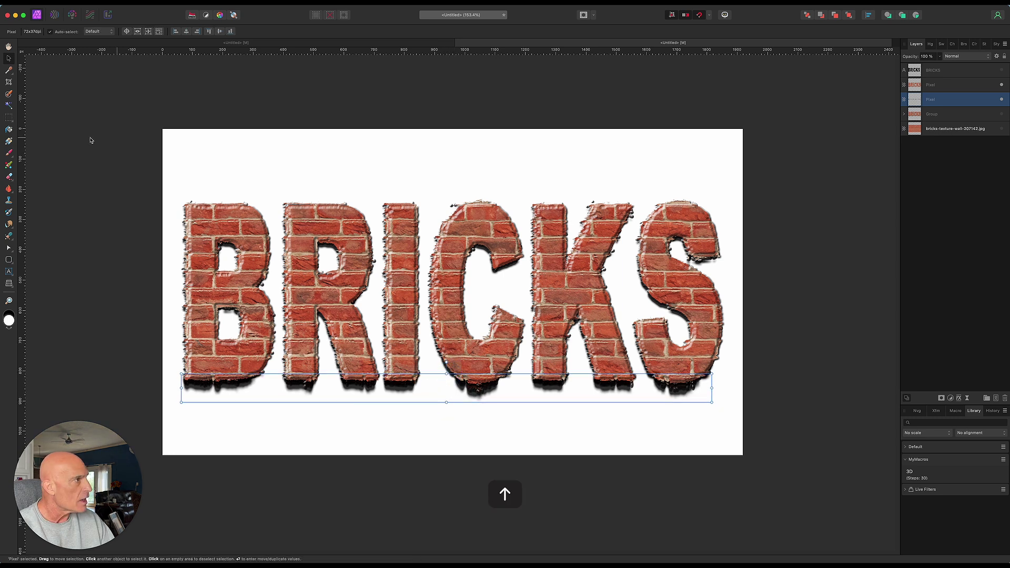
pyautogui.click(119, 147)
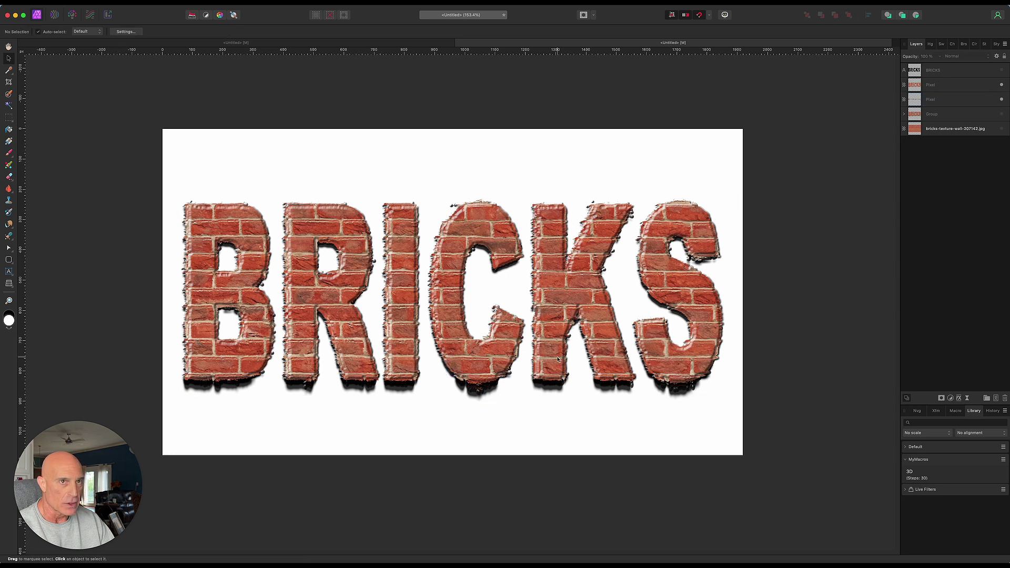
# Step: Group the brick lettering layer with the base-strip layer, and rasterize and trim the group into one pixel layer
pyautogui.click(953, 86)
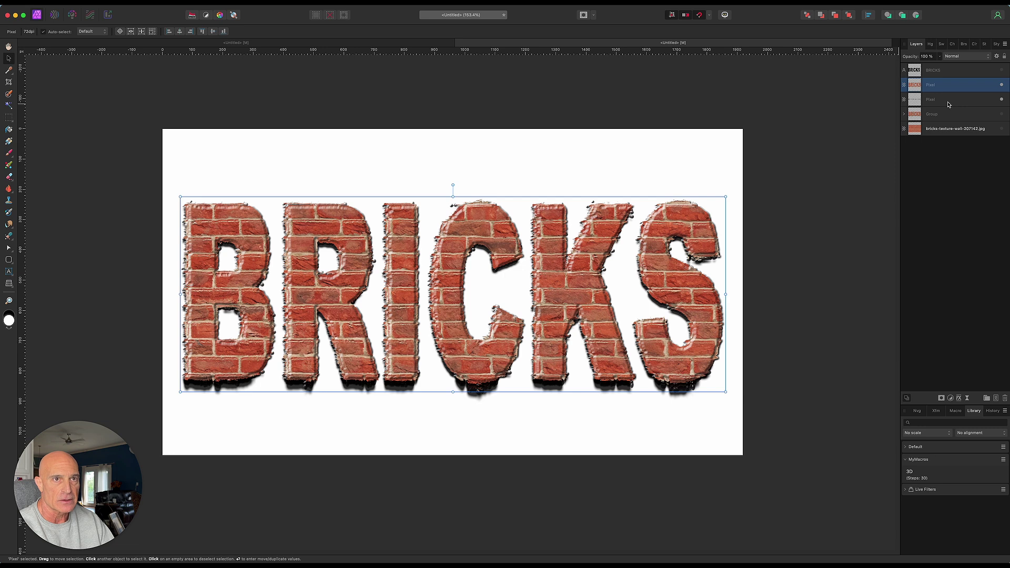
pyautogui.keyDown('shift'); pyautogui.click(950, 103); pyautogui.keyUp('shift')
pyautogui.rightClick(949, 101)
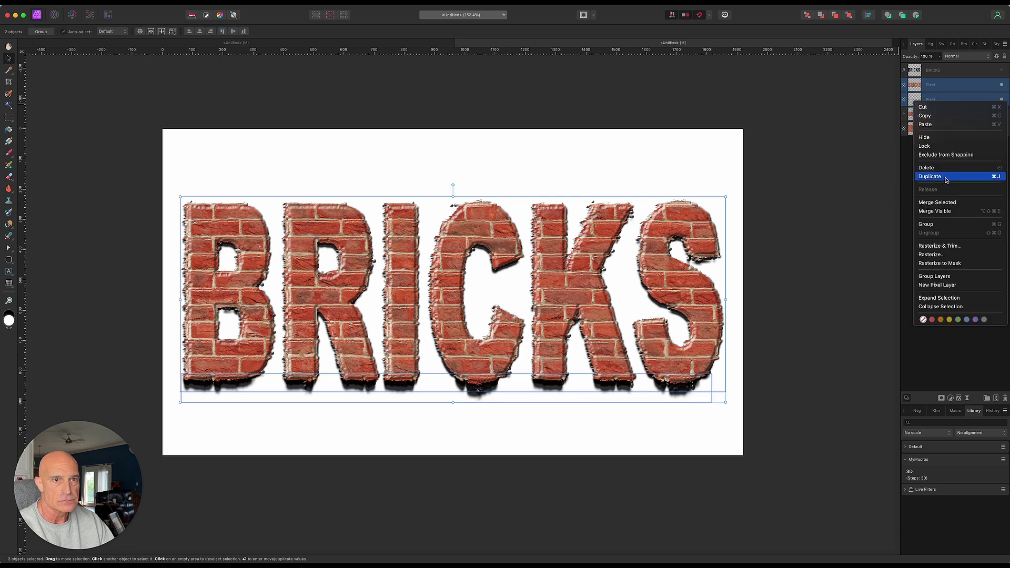
pyautogui.click(941, 225)
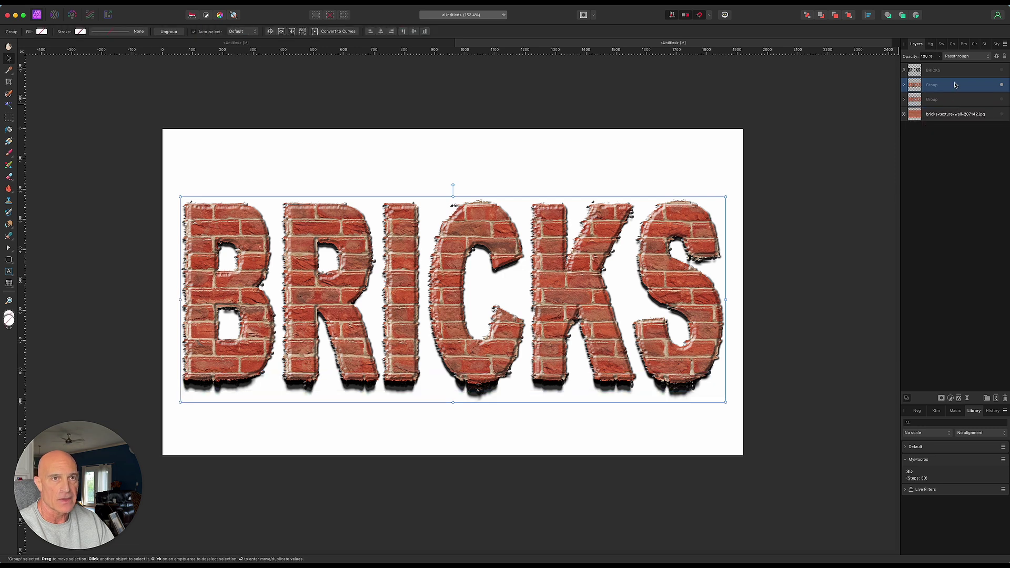
pyautogui.rightClick(954, 87)
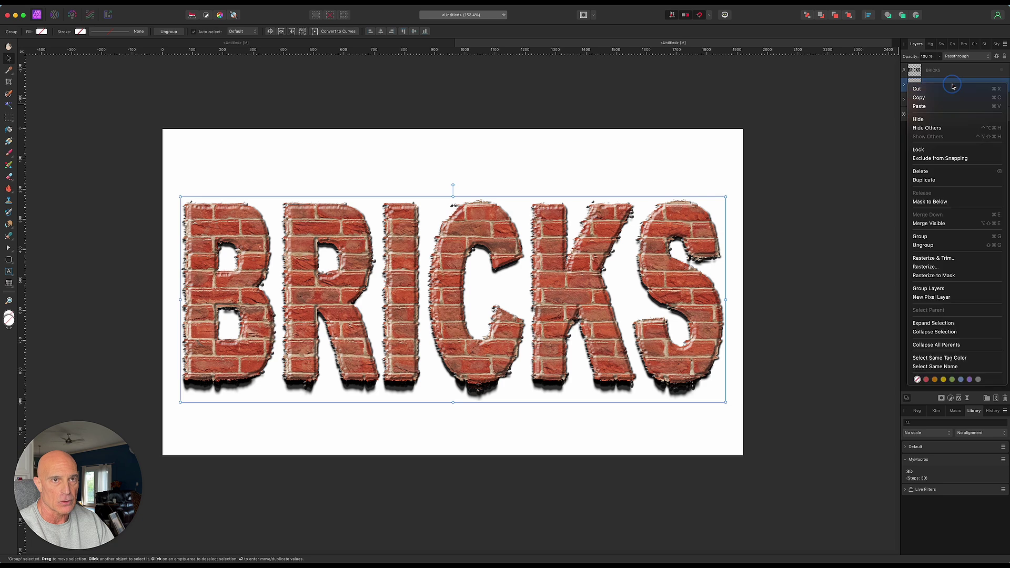
pyautogui.click(924, 259)
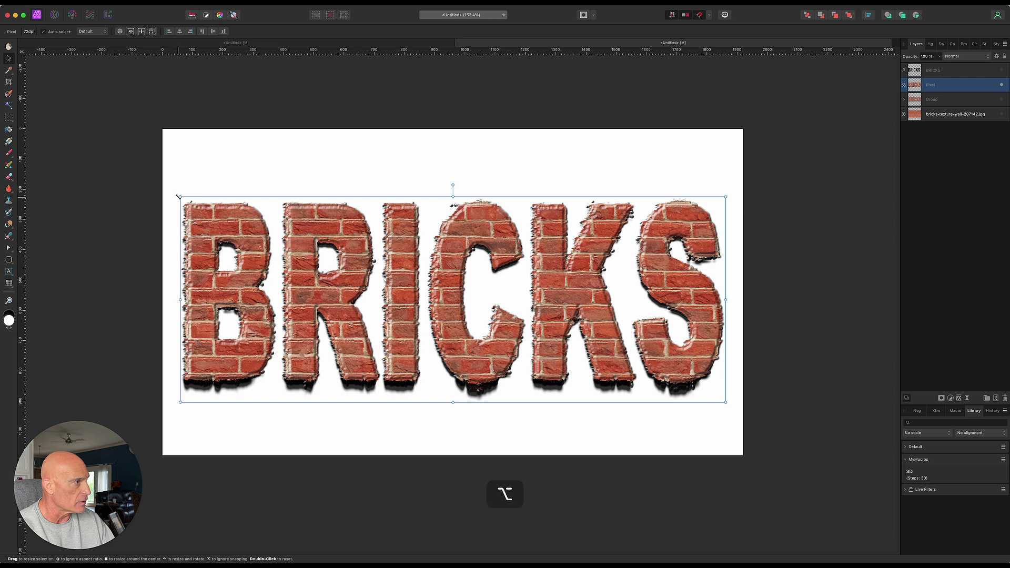
# Step: Scale down the merged brick lettering, move it to the upper-left area of the canvas, hide it, and clear the selection
pyautogui.moveTo(180, 198); pyautogui.dragTo(372, 329)
pyautogui.moveTo(493, 343); pyautogui.dragTo(313, 223)
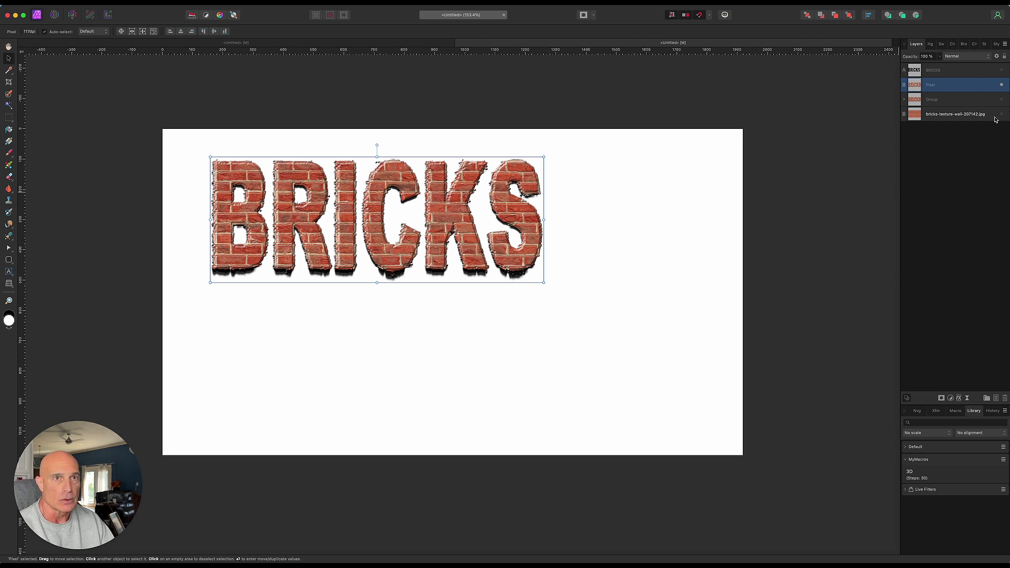
pyautogui.click(1002, 86)
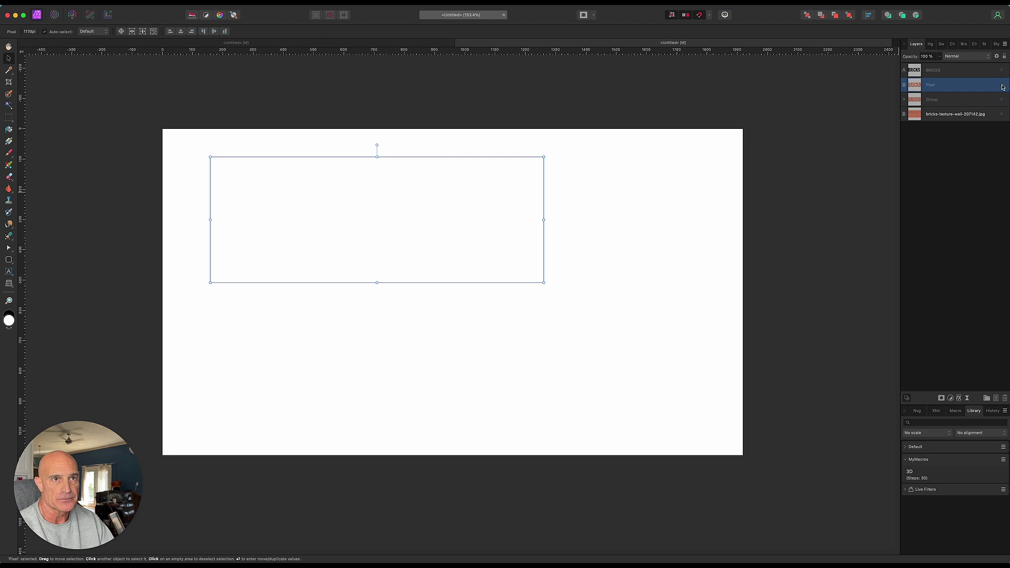
pyautogui.click(769, 184)
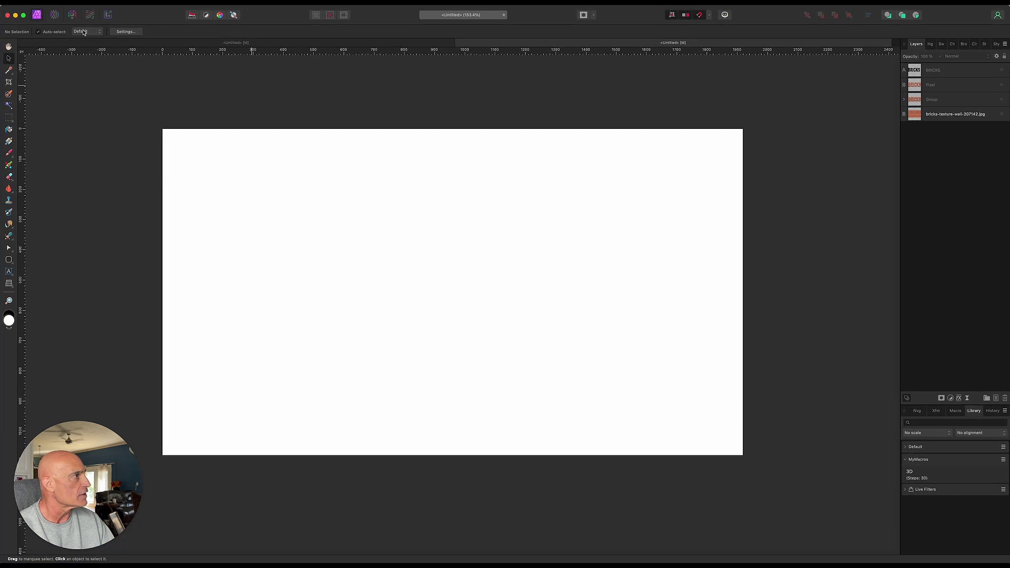
# Step: Place the High-Resolution-Black-Concrete texture image from the TextureDisplace folder so that it covers the whole canvas
pyautogui.click(75, 5)
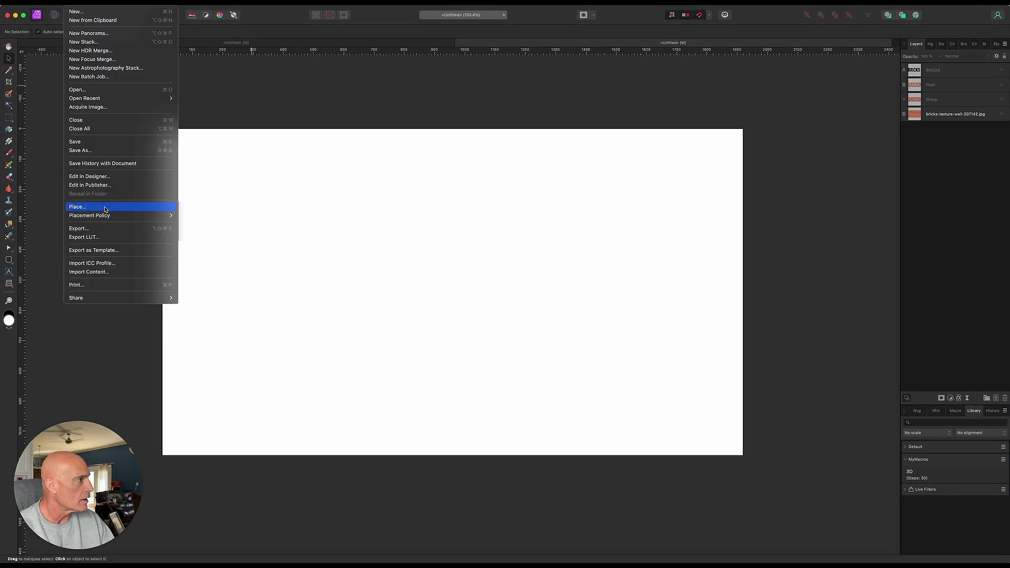
pyautogui.click(179, 209)
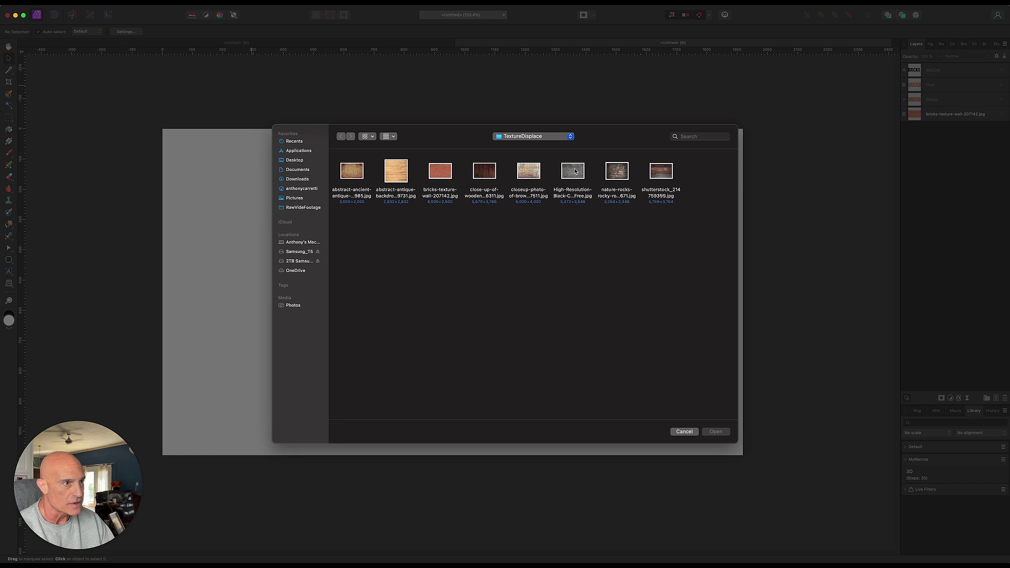
pyautogui.click(576, 172)
pyautogui.click(716, 432)
pyautogui.moveTo(101, 93); pyautogui.dragTo(820, 354)
pyautogui.moveTo(611, 345); pyautogui.dragTo(648, 345)
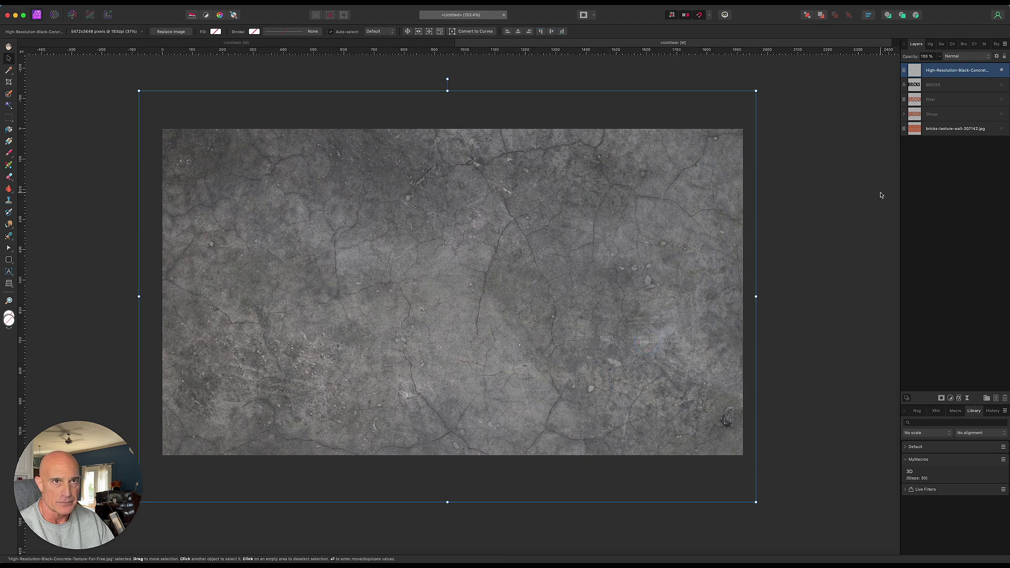
# Step: Rasterize and trim the concrete texture to the canvas, and place it directly beneath the BRICKS text layer
pyautogui.rightClick(957, 74)
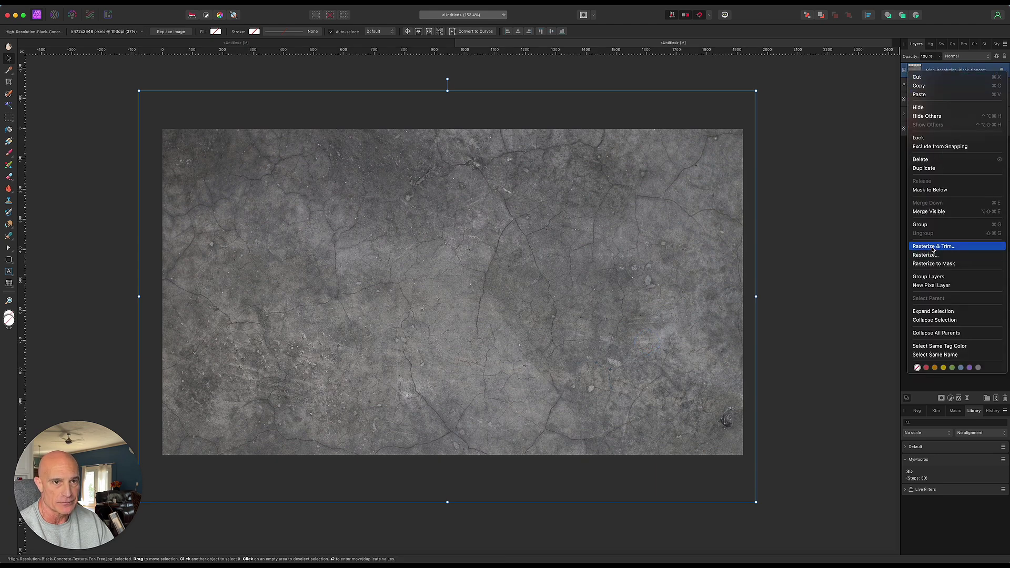
pyautogui.click(932, 247)
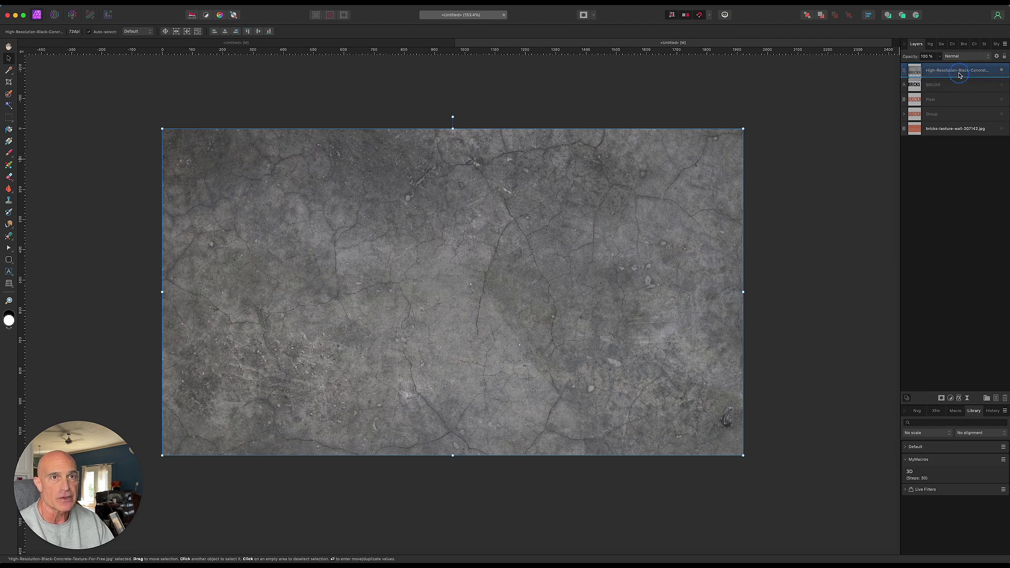
pyautogui.moveTo(959, 72); pyautogui.dragTo(953, 93)
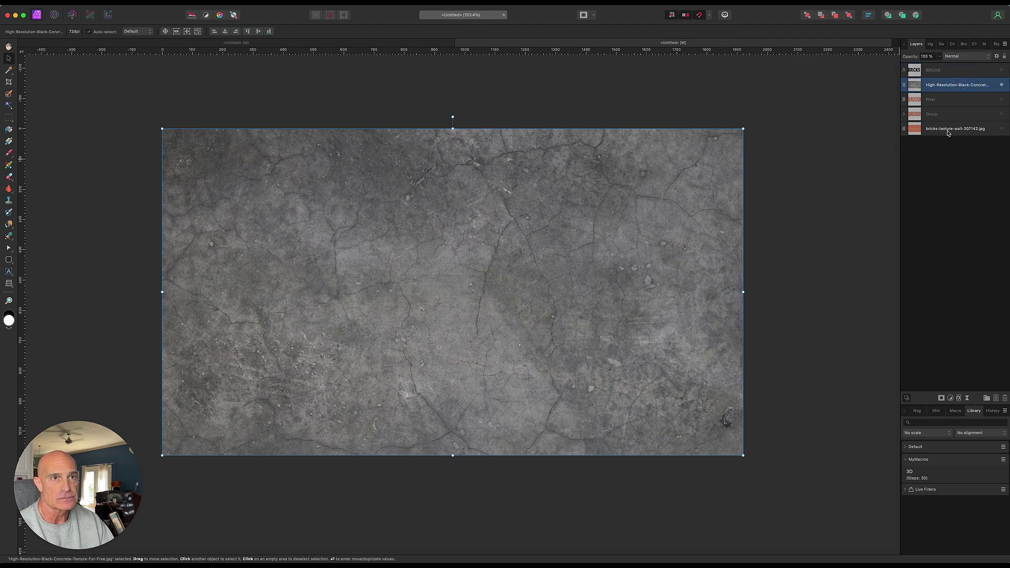
# Step: Show the BRICKS text layer, replace its text with STONE, and center the word horizontally on the canvas
pyautogui.click(1002, 70)
pyautogui.press('t')
pyautogui.click(702, 330)
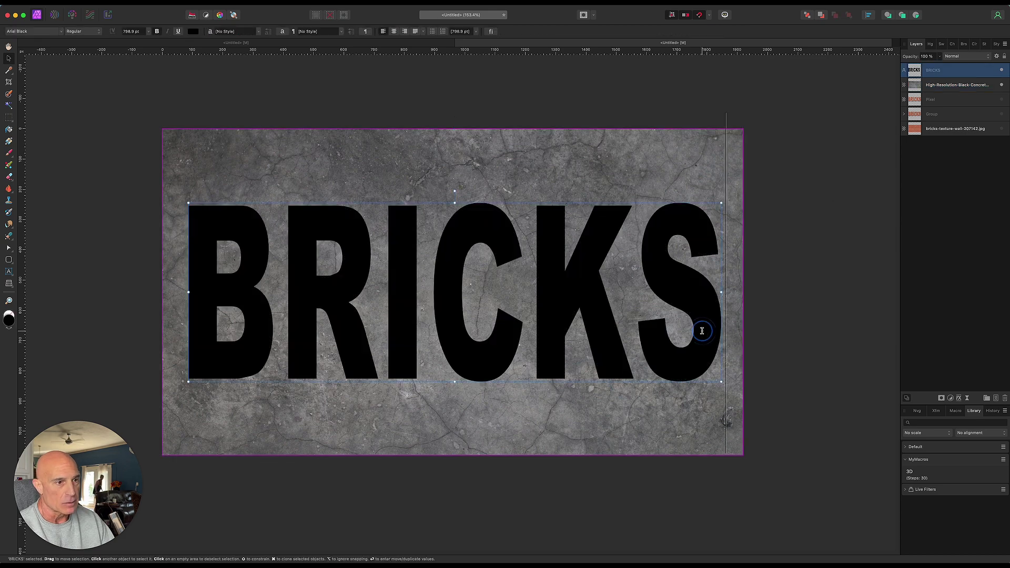
pyautogui.press('super+a')
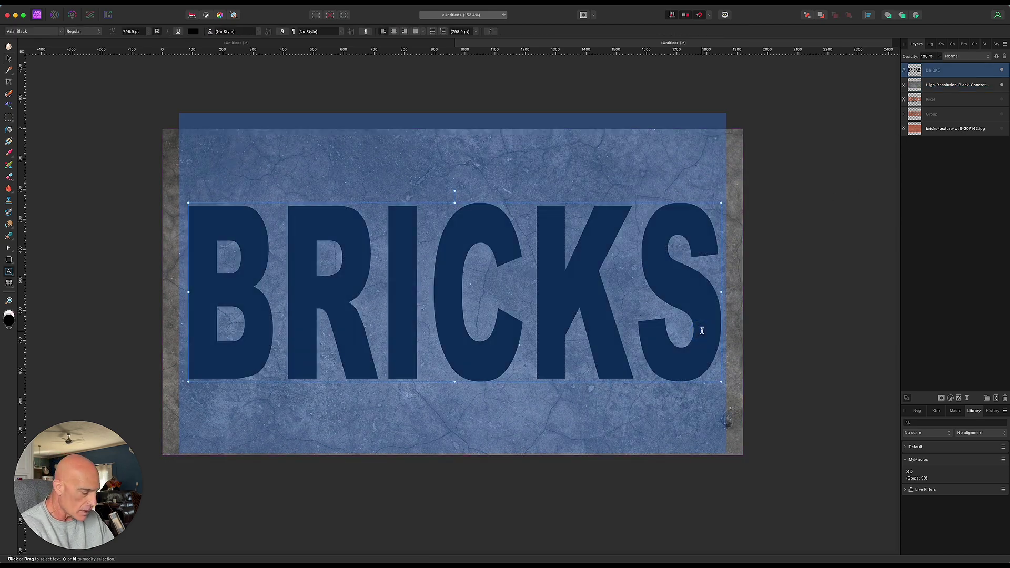
pyautogui.write('STONE')
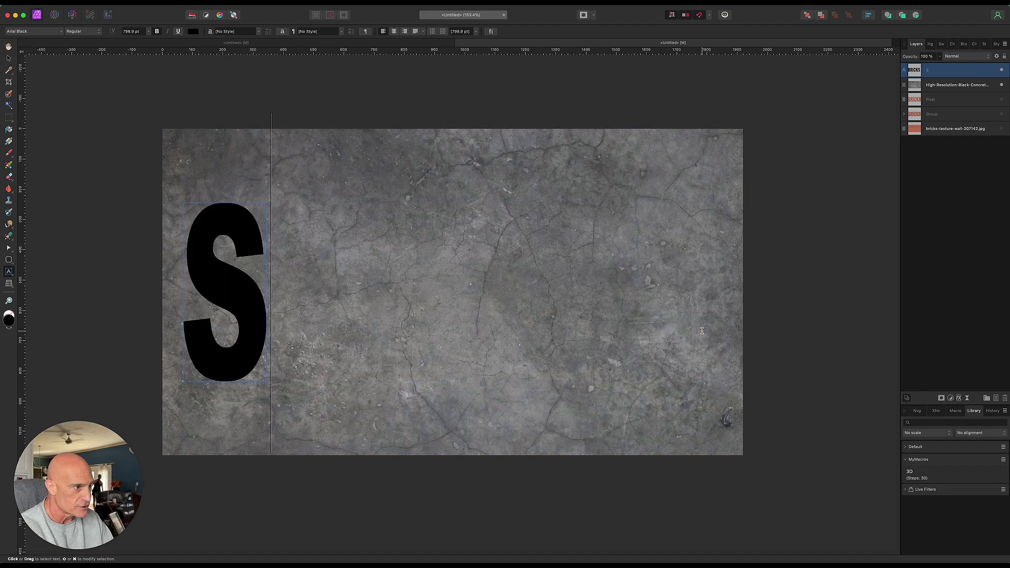
pyautogui.click(9, 58)
pyautogui.moveTo(396, 368); pyautogui.dragTo(428, 368)
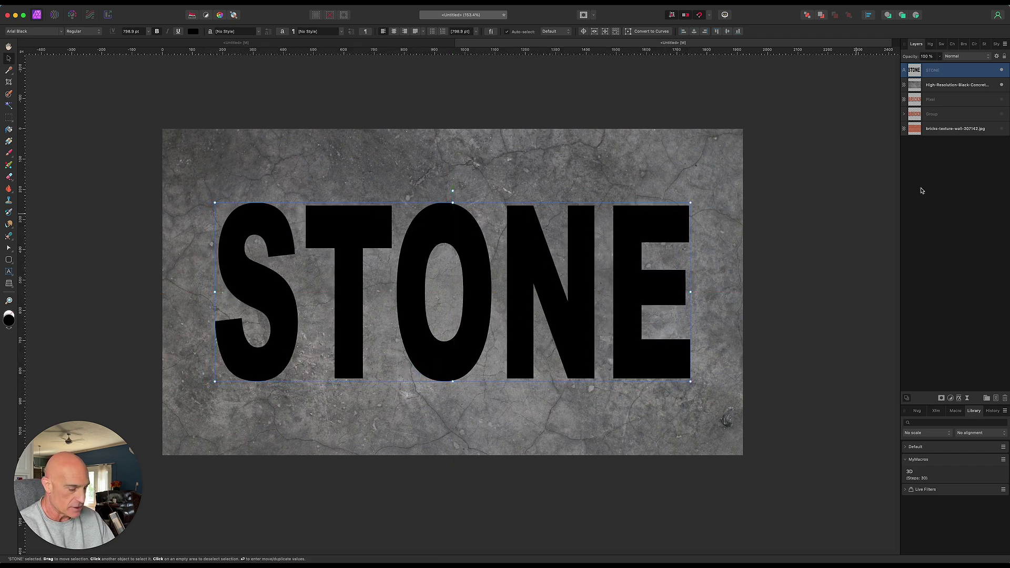
# Step: Copy the concrete texture within the STONE outline onto its own layer, deselect, and hide the text and full texture layers
pyautogui.click(939, 86)
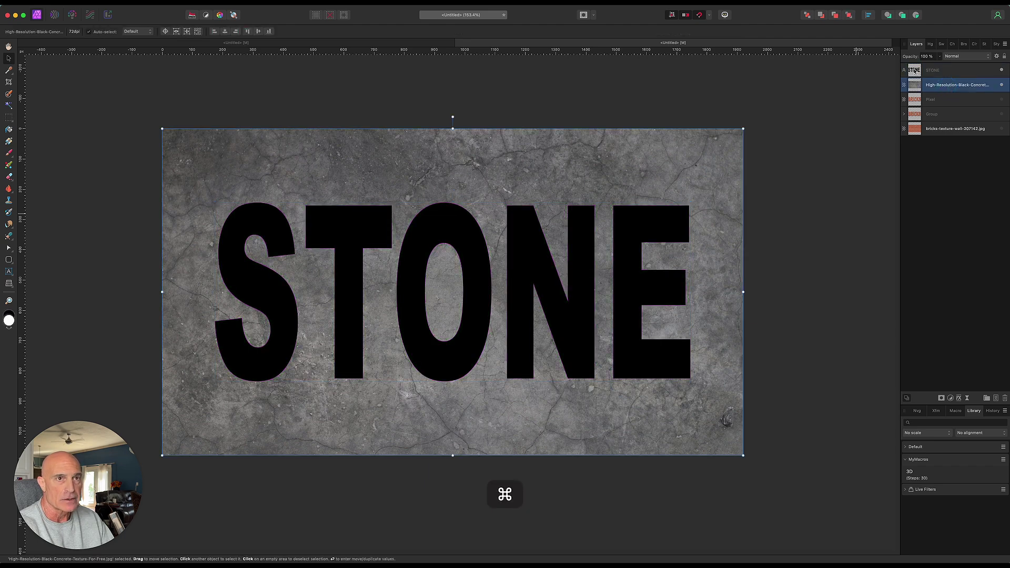
pyautogui.keyDown('super'); pyautogui.click(915, 71); pyautogui.keyUp('super')
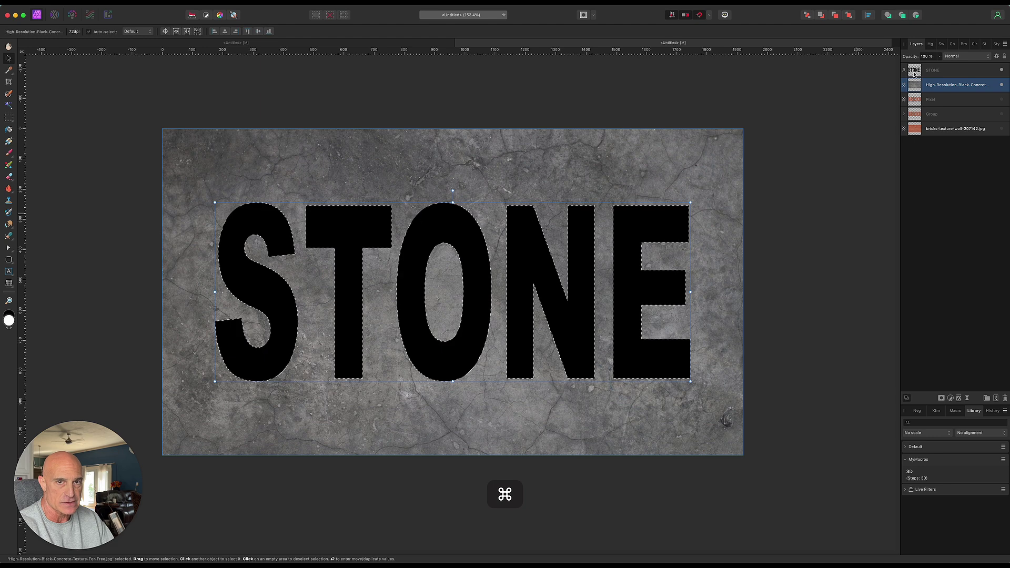
pyautogui.press('super+c')
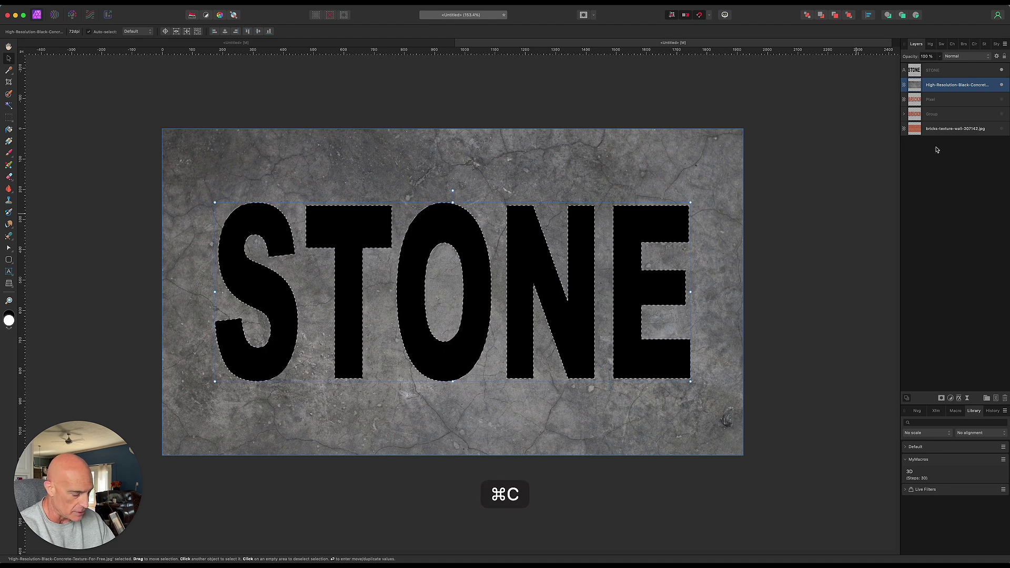
pyautogui.press('super+v')
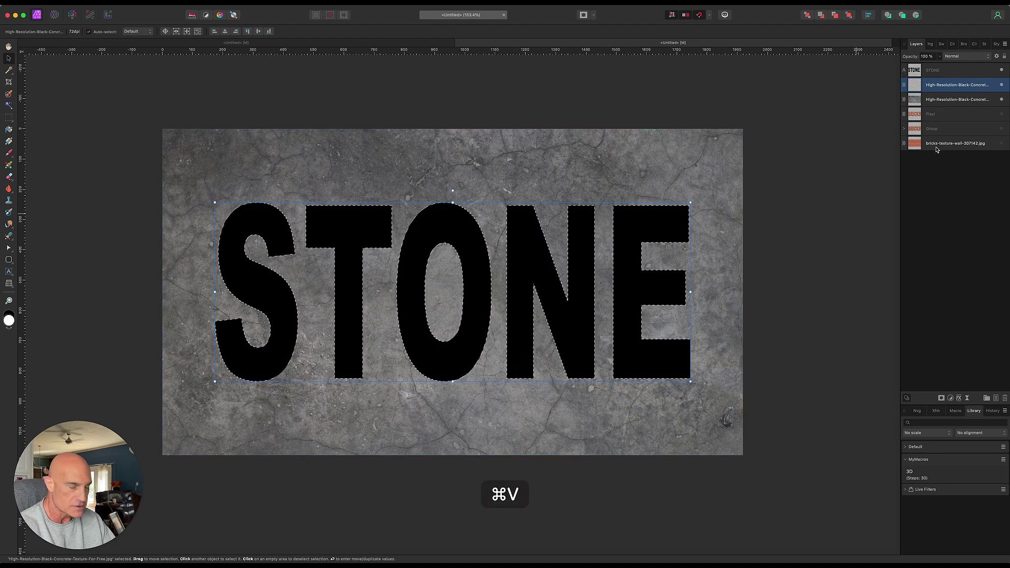
pyautogui.press('super+d')
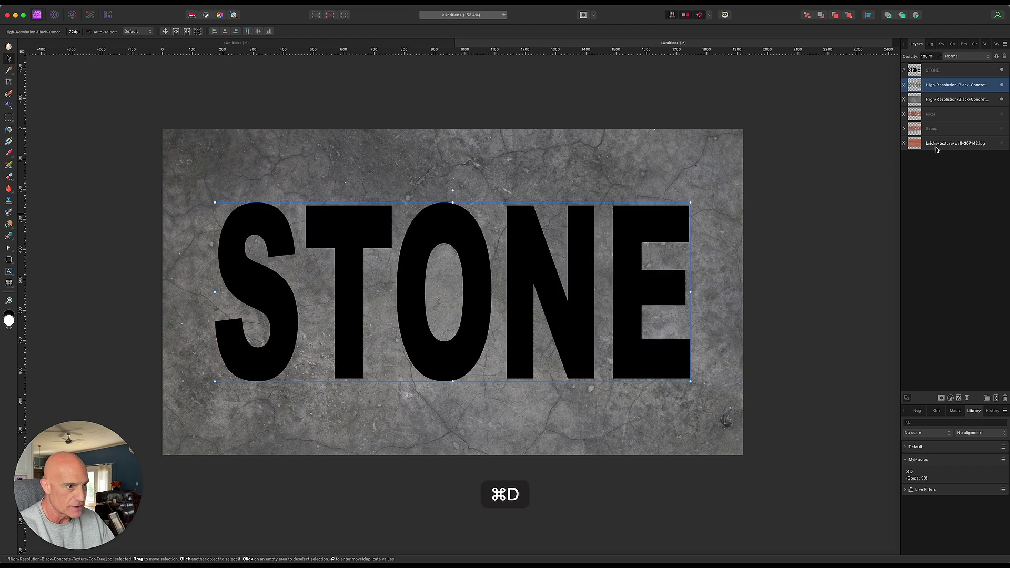
pyautogui.click(1003, 70)
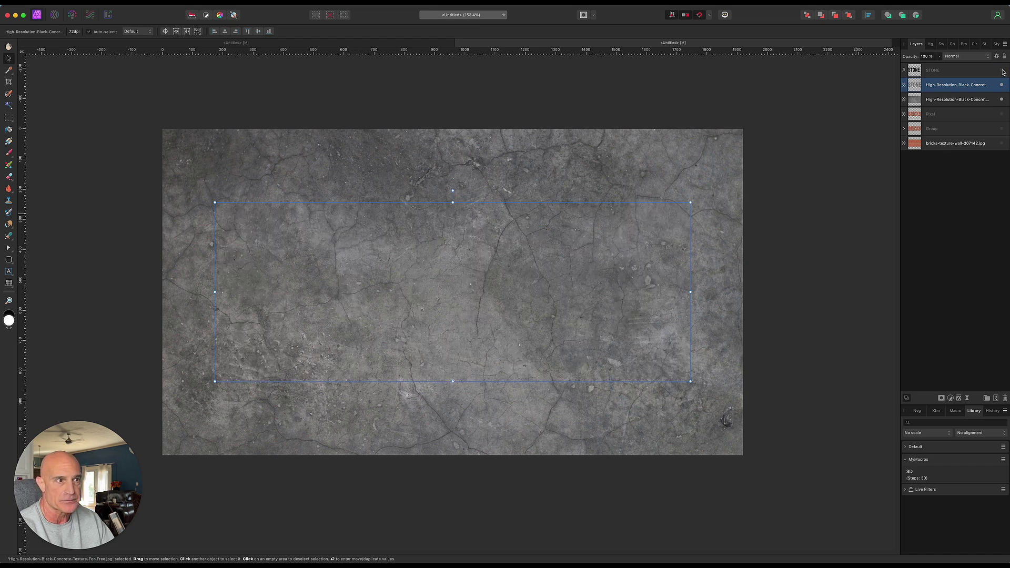
pyautogui.click(1002, 100)
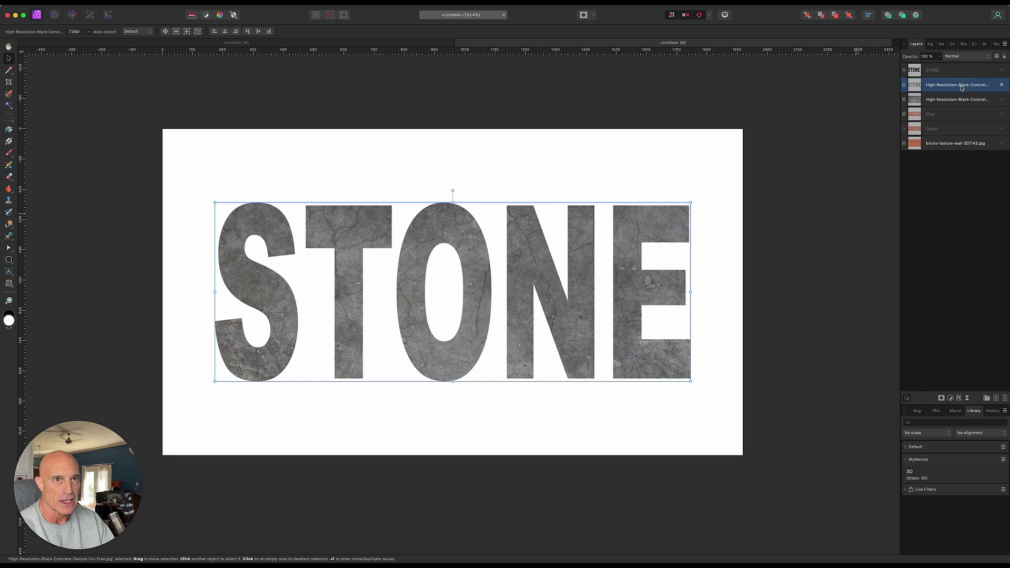
# Step: Add a live Gaussian Blur with a small radius to the concrete STONE cutout
pyautogui.click(968, 400)
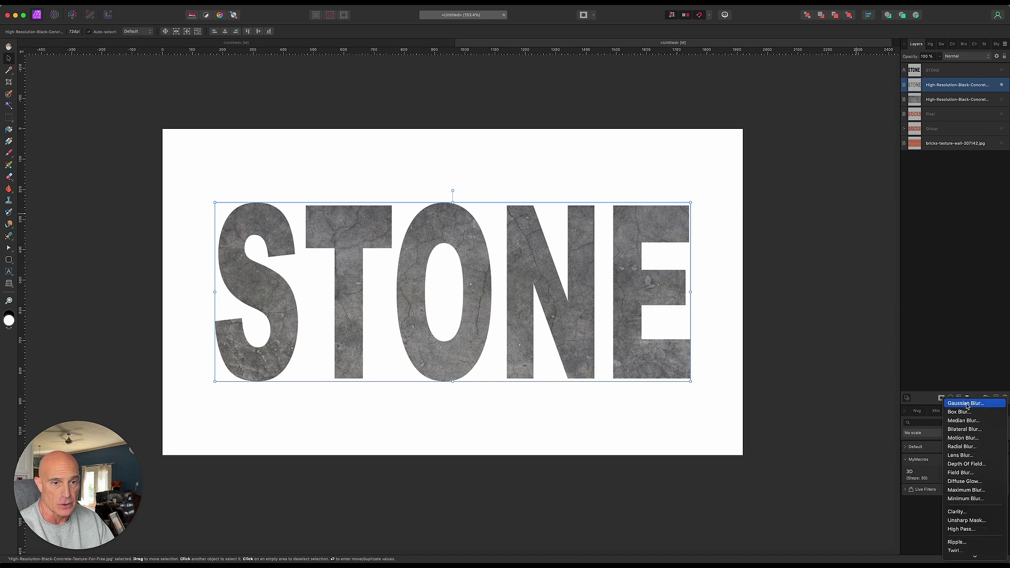
pyautogui.click(967, 404)
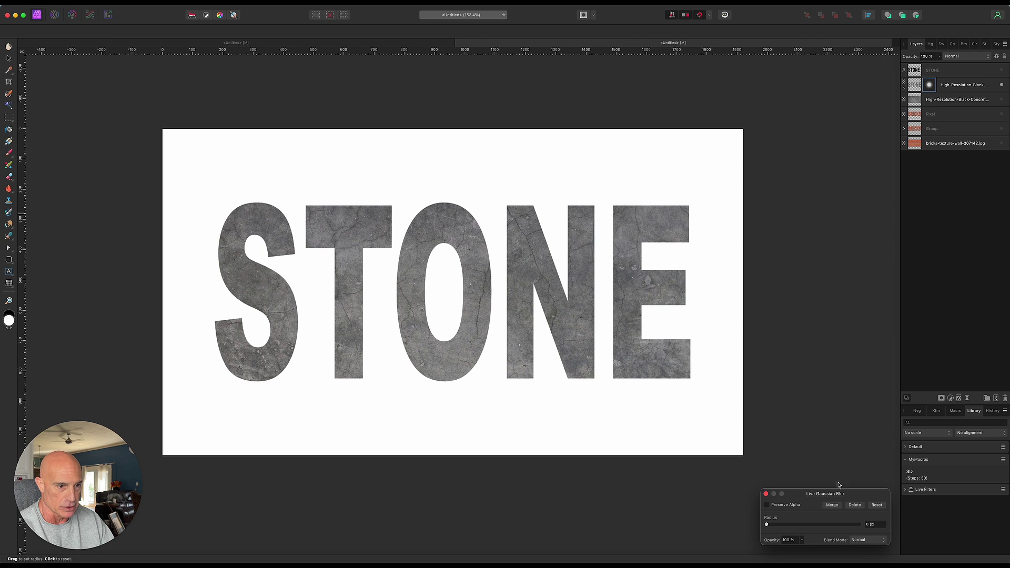
pyautogui.moveTo(768, 526); pyautogui.dragTo(778, 527)
pyautogui.click(767, 493)
# Step: Rasterize and trim the blurred STONE cutout to bake in the filter, and duplicate the layer
pyautogui.click(970, 87)
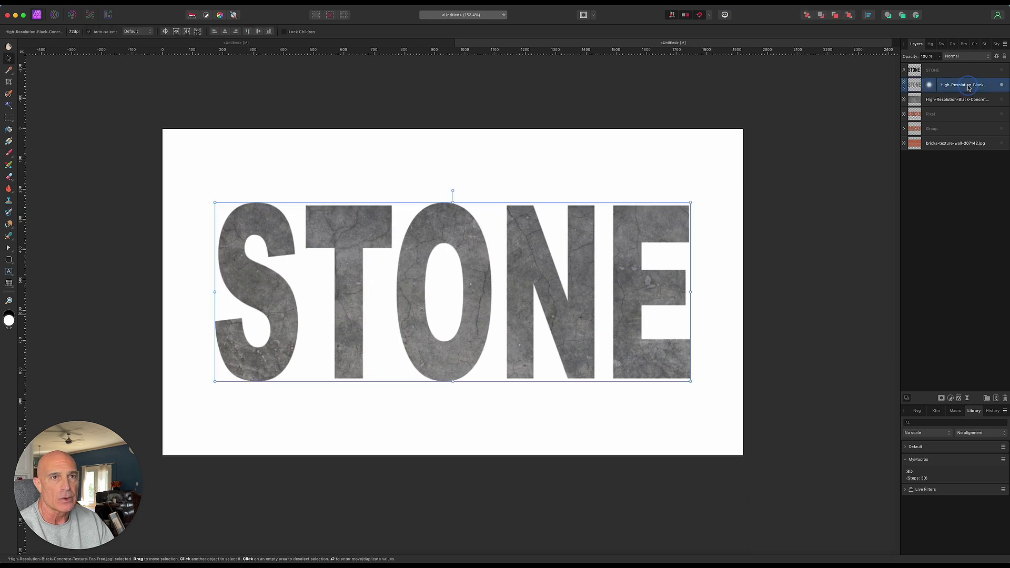
pyautogui.rightClick(970, 87)
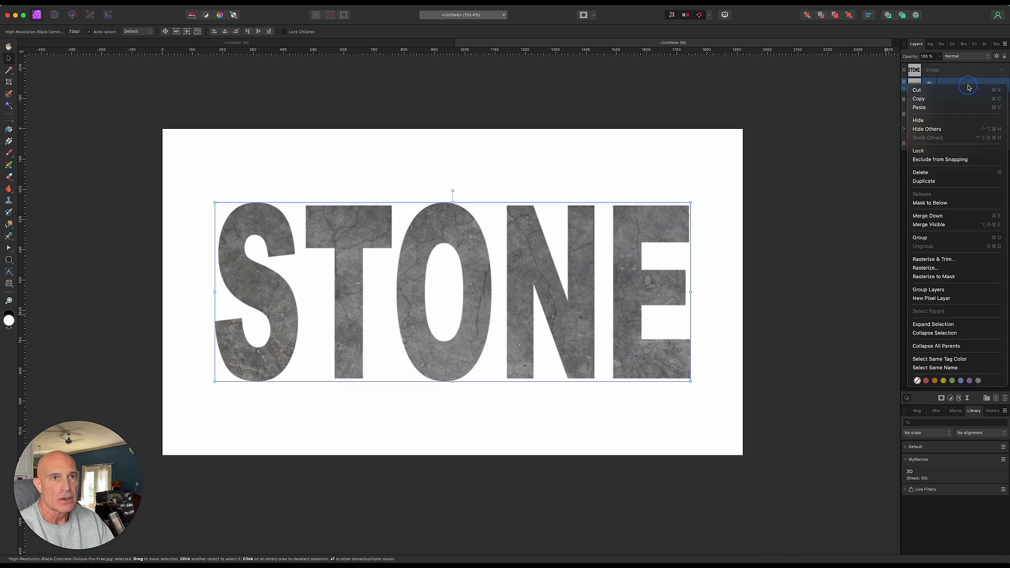
pyautogui.click(920, 261)
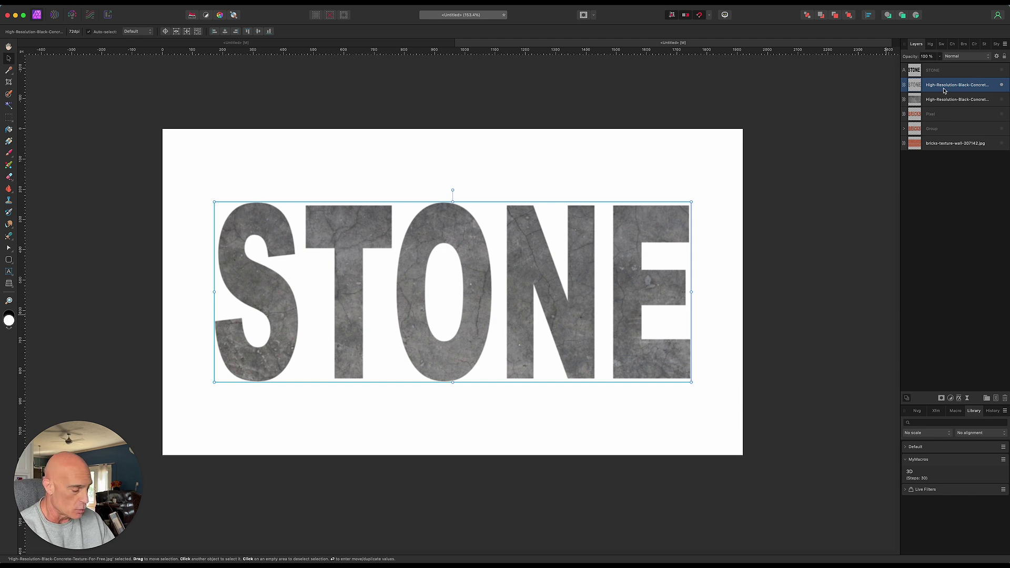
pyautogui.press('super+j')
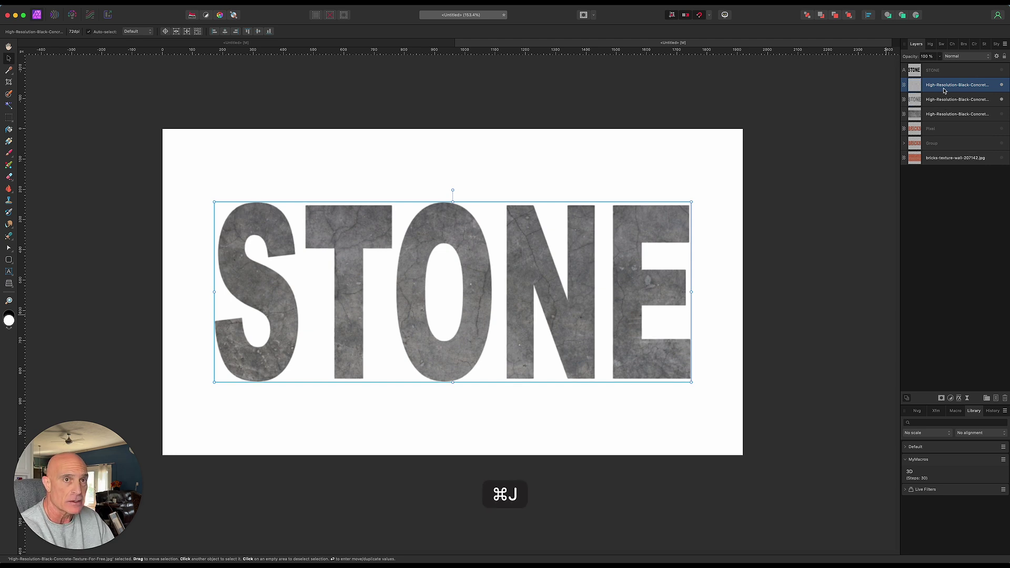
# Step: Duplicate the STONE cutout once more, show the full concrete texture, and hide all cutouts except the lowest, selected one
pyautogui.press('super+j')
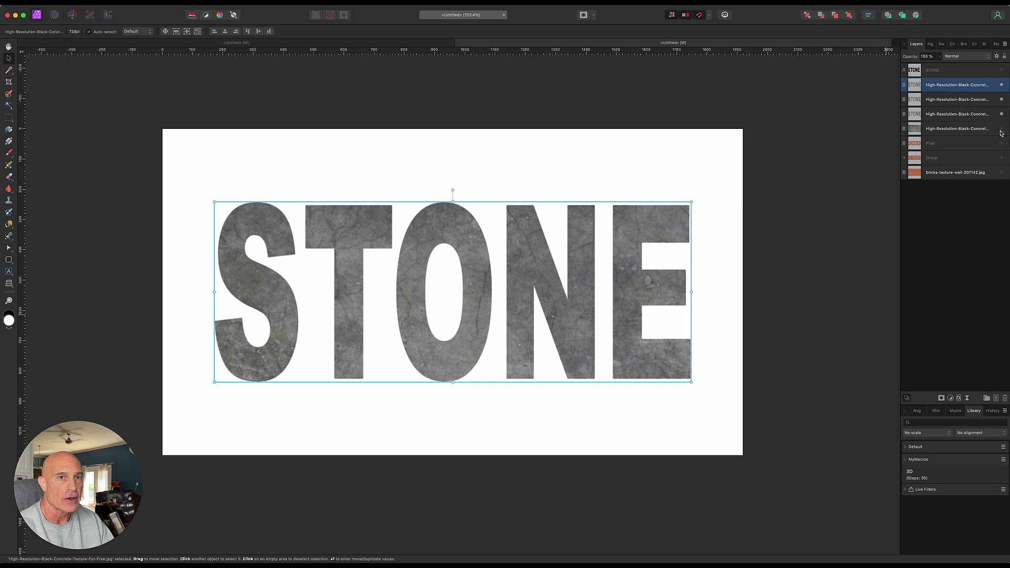
pyautogui.click(1002, 129)
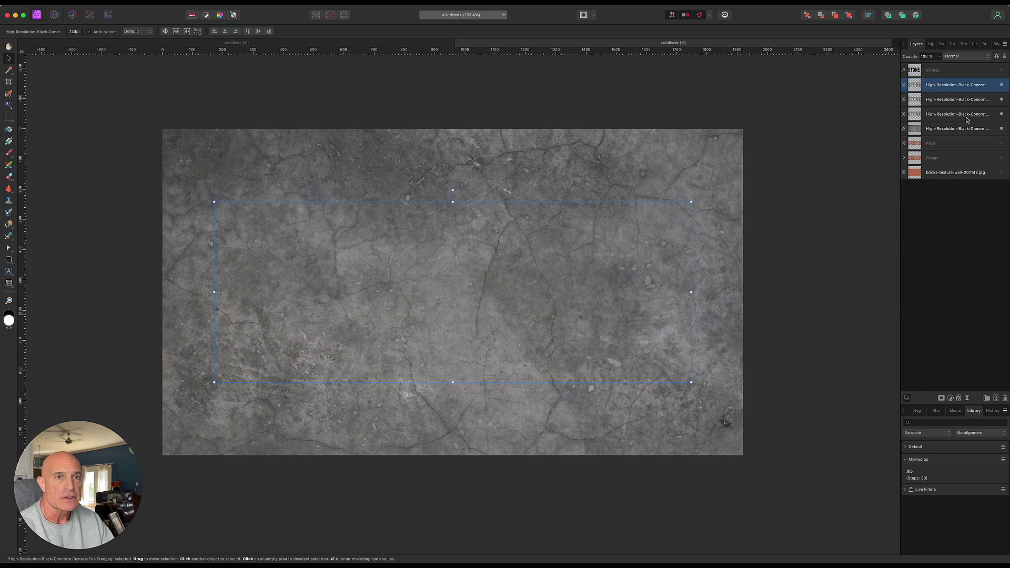
pyautogui.click(983, 116)
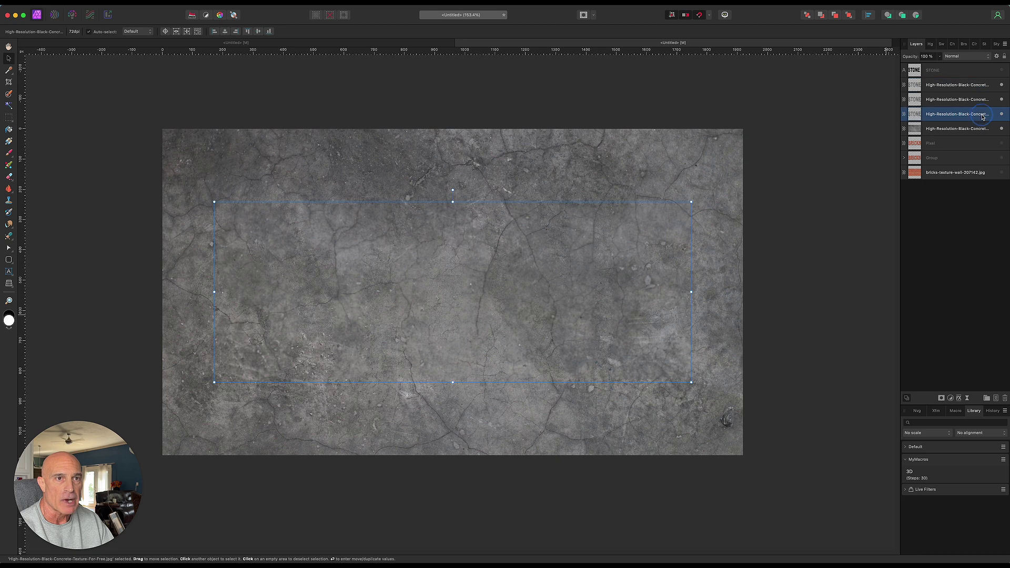
pyautogui.click(1002, 100)
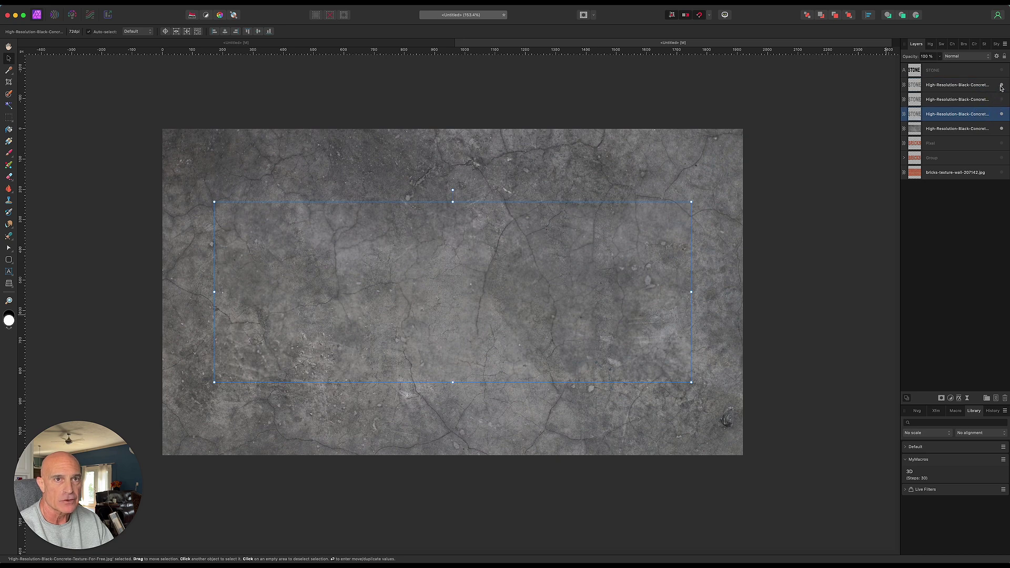
pyautogui.click(1002, 85)
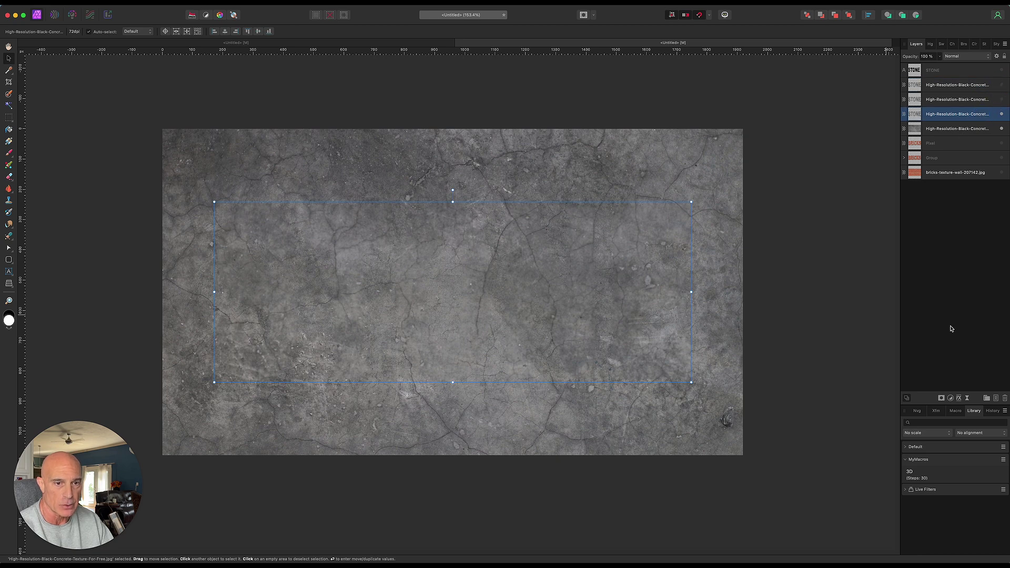
# Step: Add a live Displace filter to the lowest STONE cutout, mapped from the concrete beneath, at 37 px strength, with the full texture hidden
pyautogui.click(968, 398)
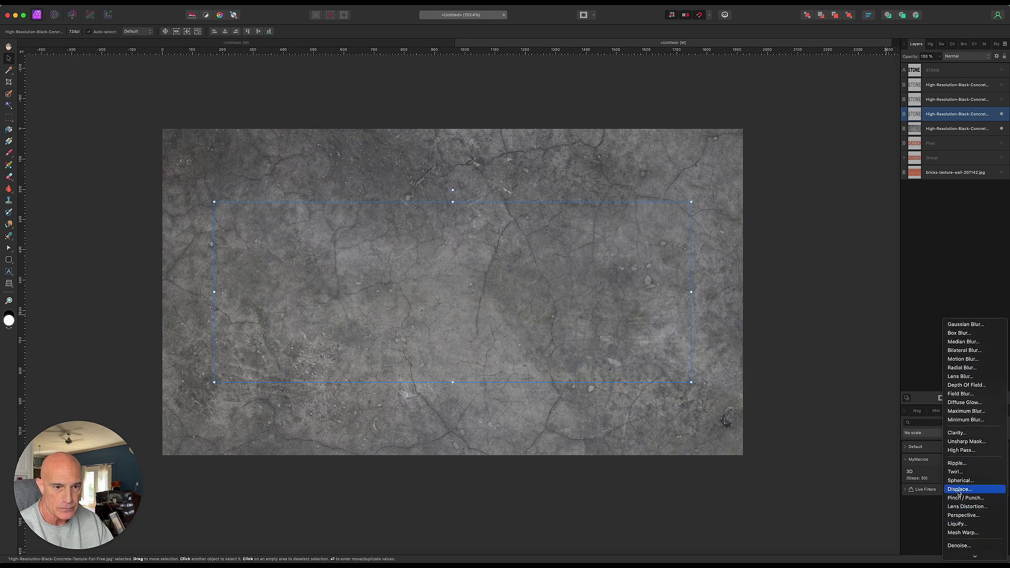
pyautogui.click(959, 492)
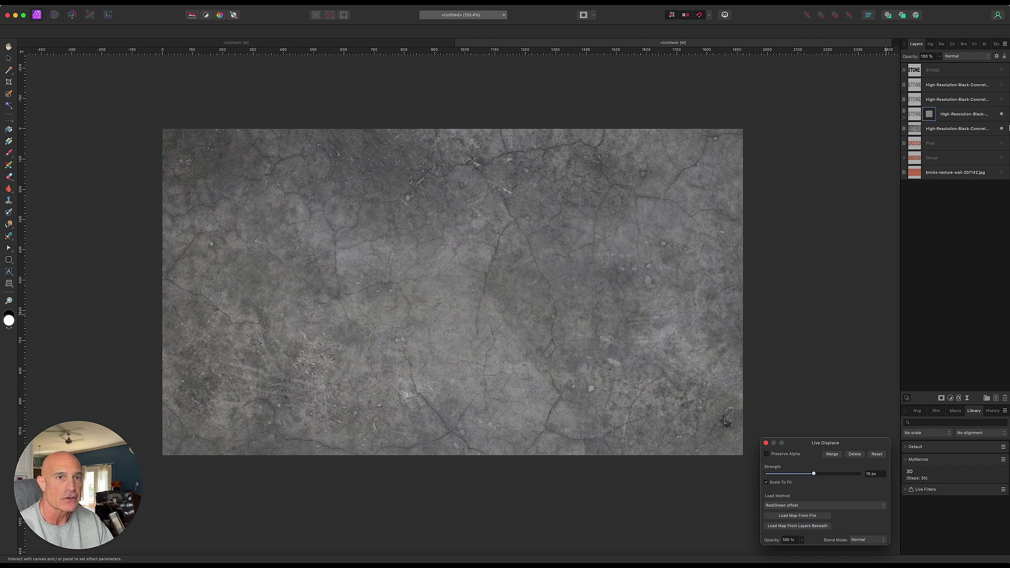
pyautogui.click(1002, 129)
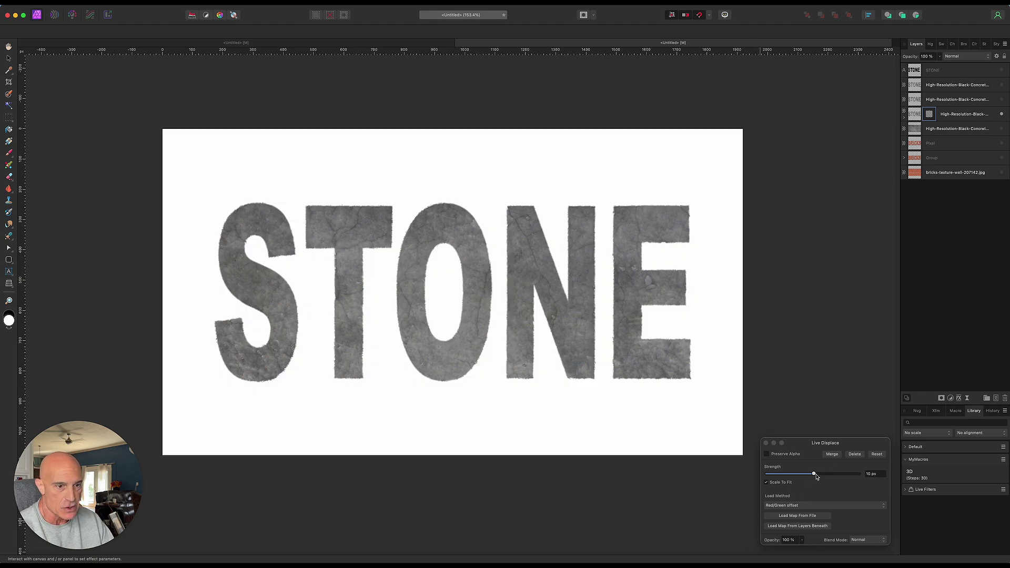
pyautogui.moveTo(815, 476); pyautogui.dragTo(818, 477)
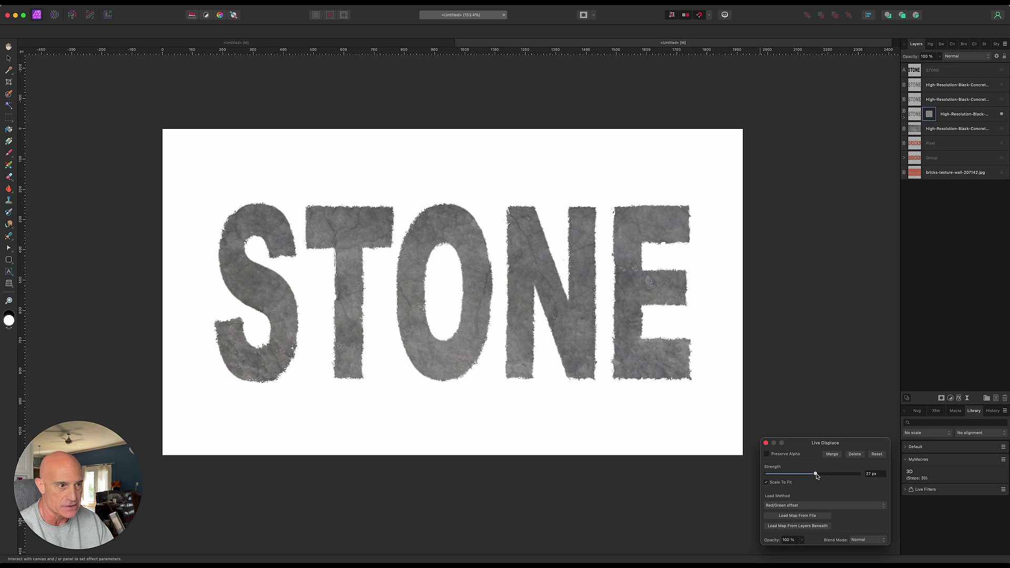
pyautogui.click(766, 443)
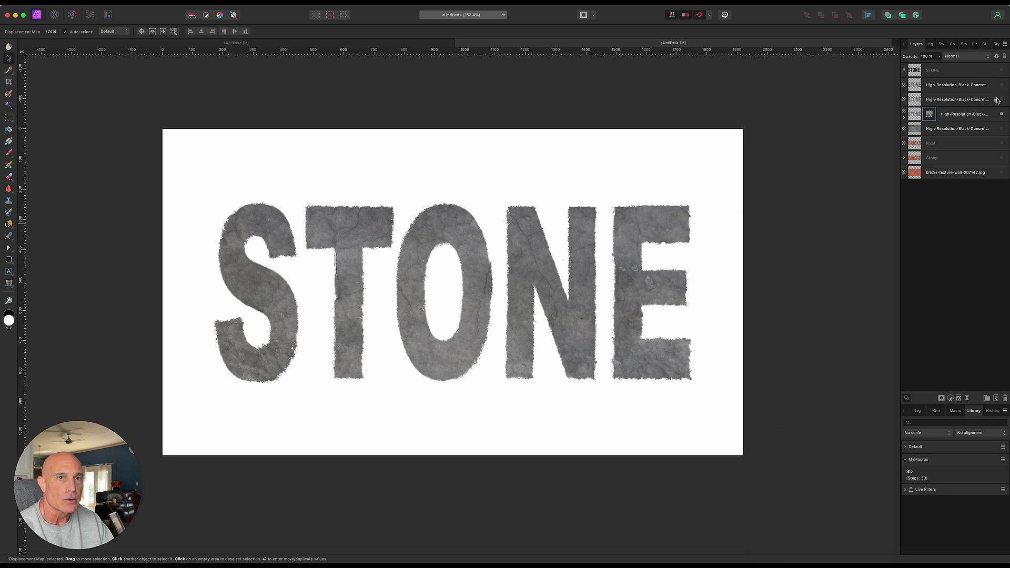
# Step: Hide the lowest STONE cutout, show and select the middle one, and show the full concrete texture again
pyautogui.click(1003, 115)
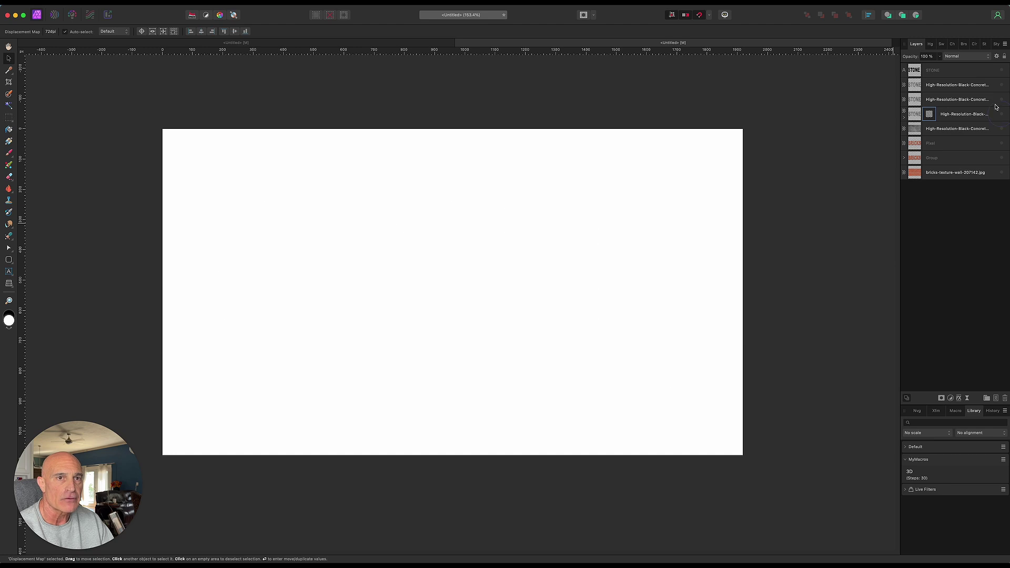
pyautogui.click(1002, 100)
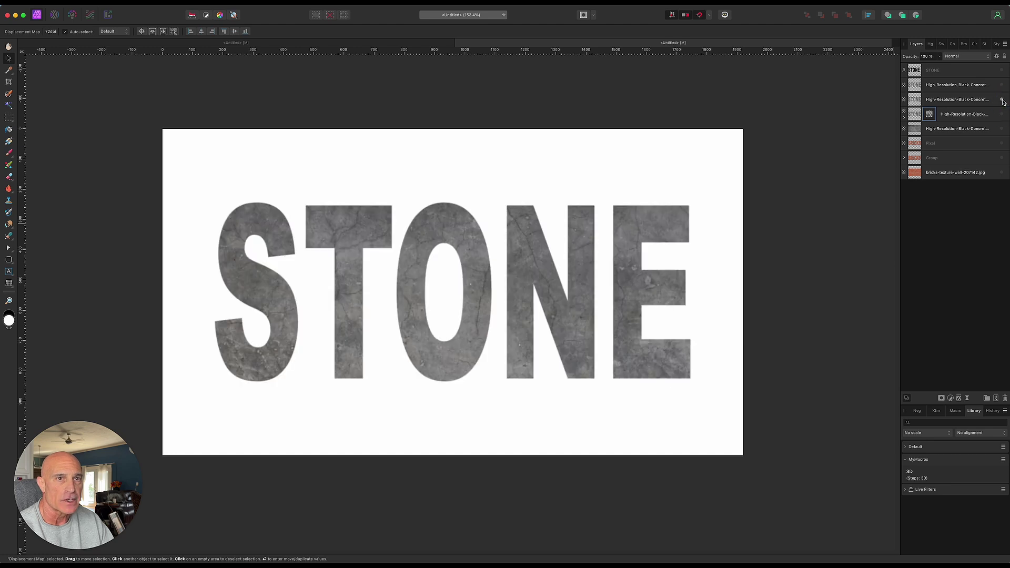
pyautogui.click(1003, 129)
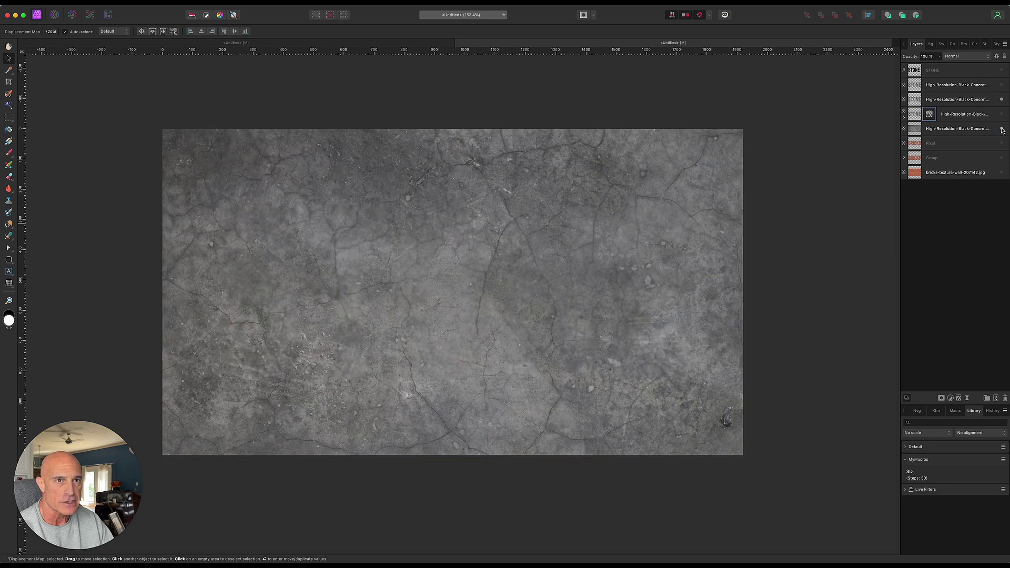
pyautogui.click(969, 100)
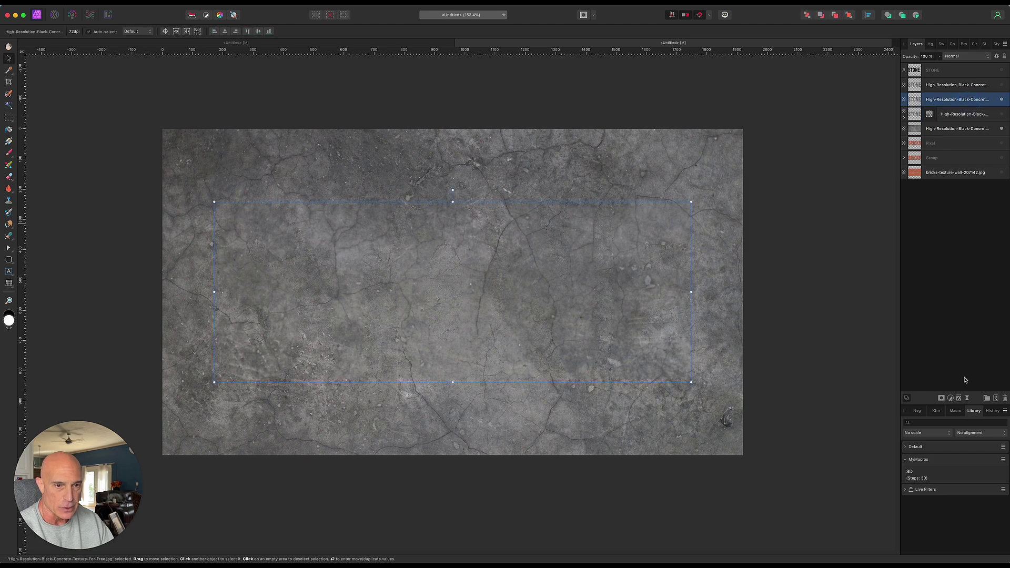
# Step: Add a live Displace filter to the middle cutout, mapped from layers beneath, at -15.1 px strength, with the full texture hidden
pyautogui.click(950, 398)
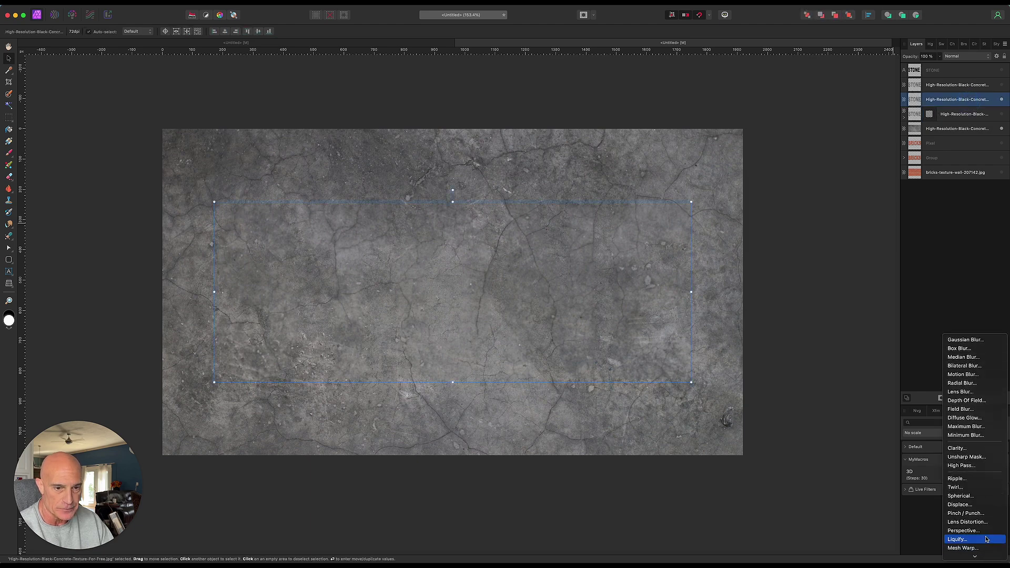
pyautogui.click(974, 497)
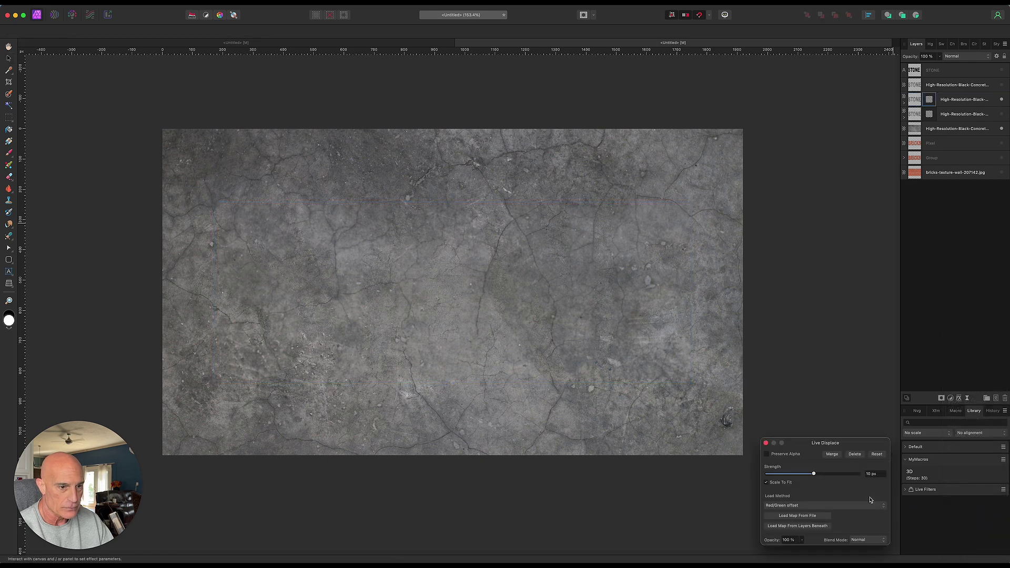
pyautogui.click(790, 526)
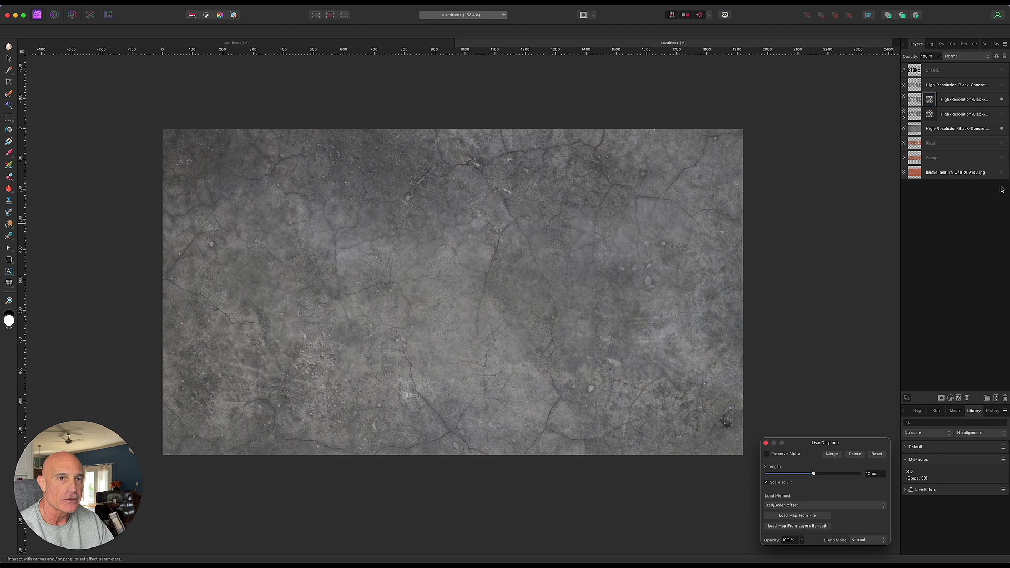
pyautogui.click(1002, 129)
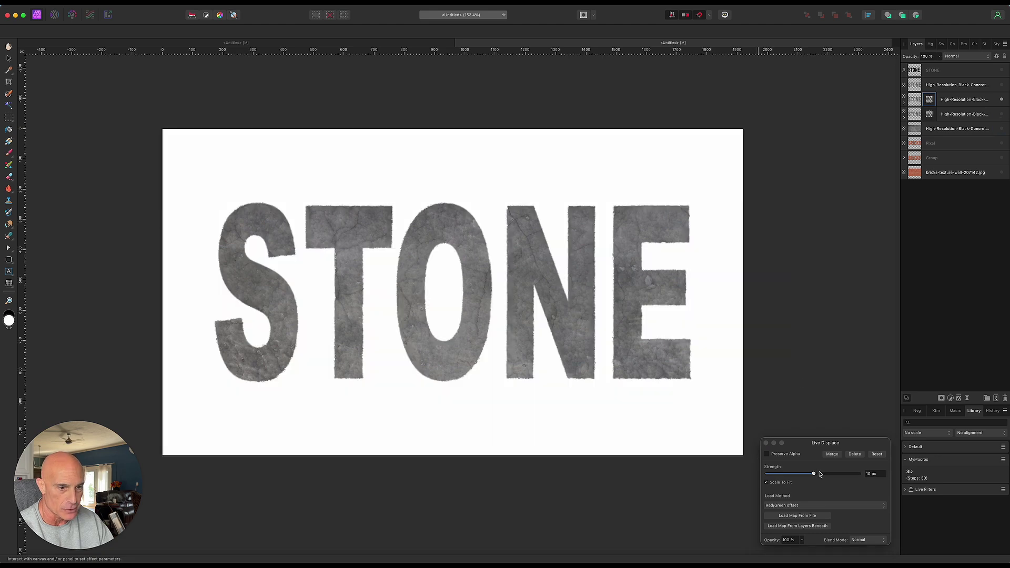
pyautogui.moveTo(814, 475); pyautogui.dragTo(812, 475)
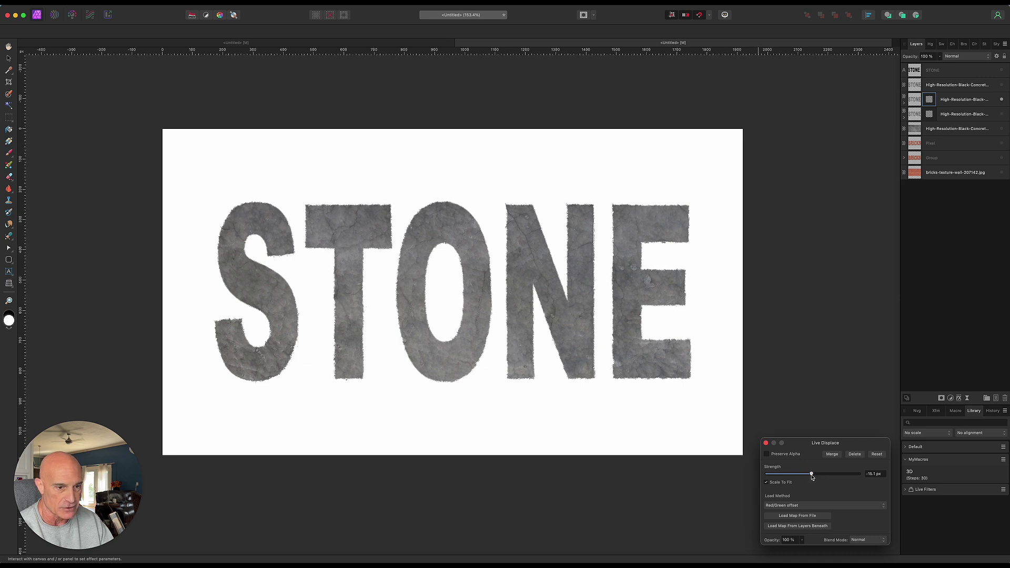
pyautogui.click(766, 443)
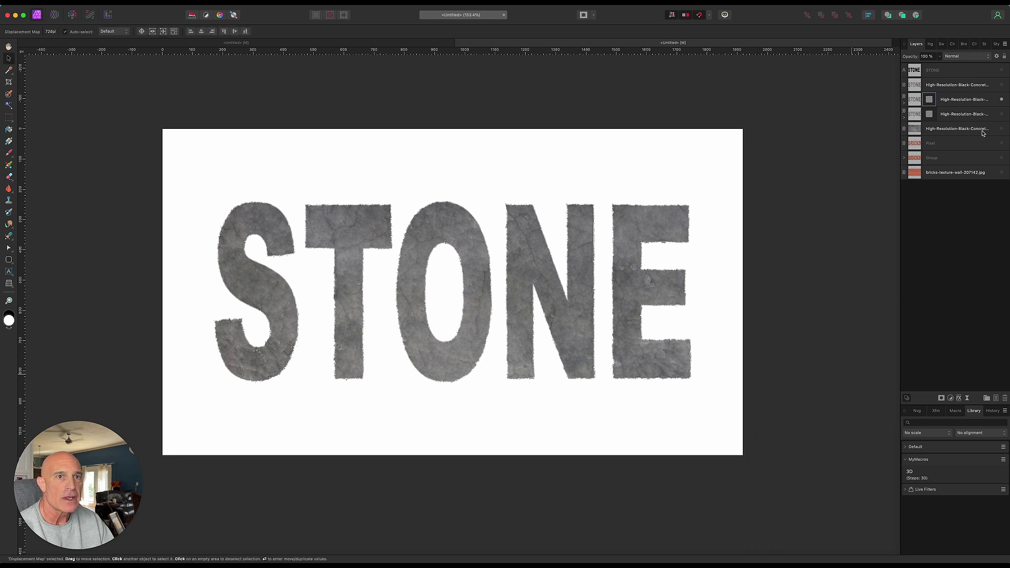
# Step: Isolate the uppermost STONE cutout over the full concrete texture and add a live Displace filter mapped from layers beneath at 10 px
pyautogui.click(999, 88)
pyautogui.click(1002, 100)
pyautogui.click(1002, 129)
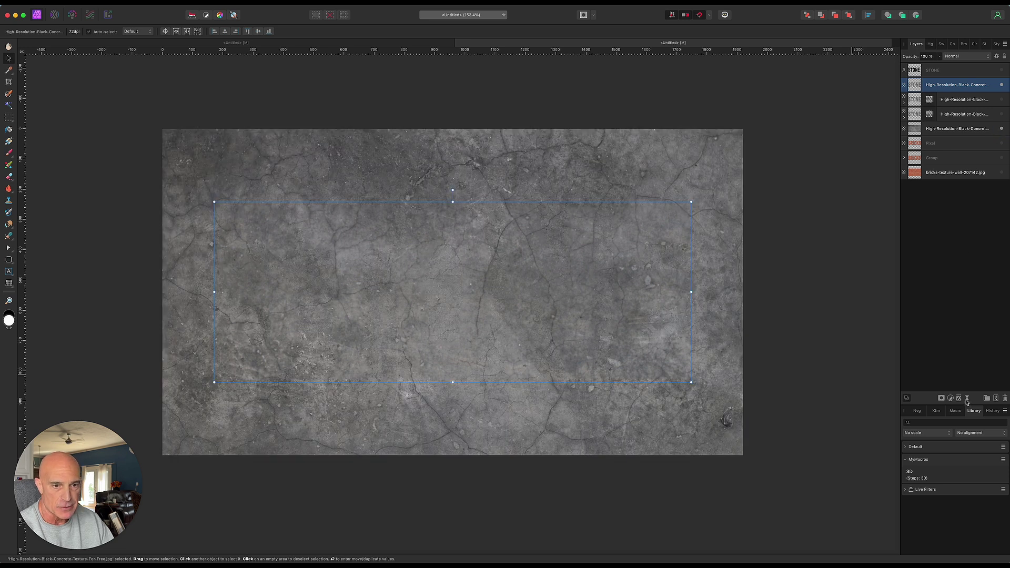
pyautogui.click(968, 399)
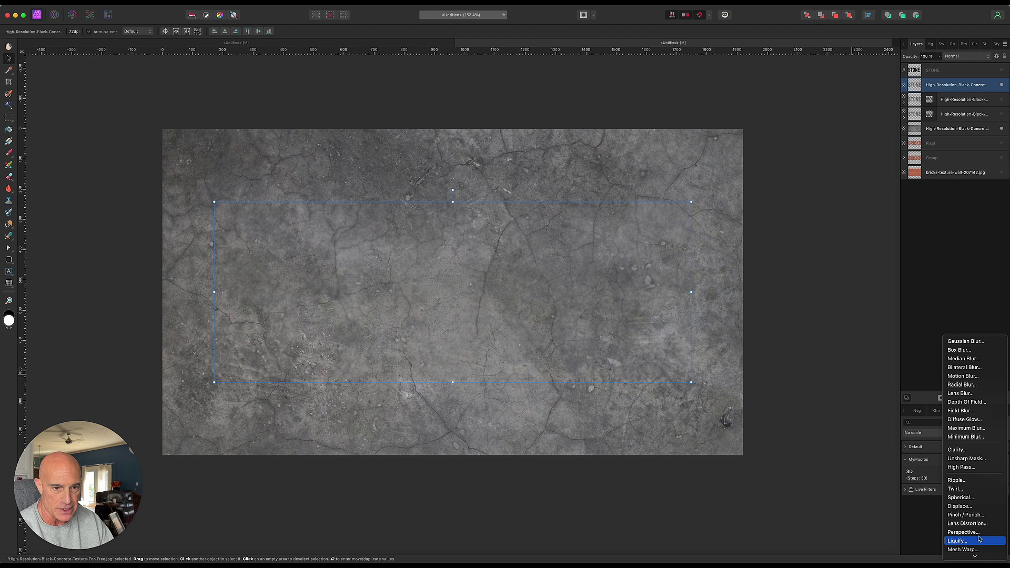
pyautogui.click(958, 507)
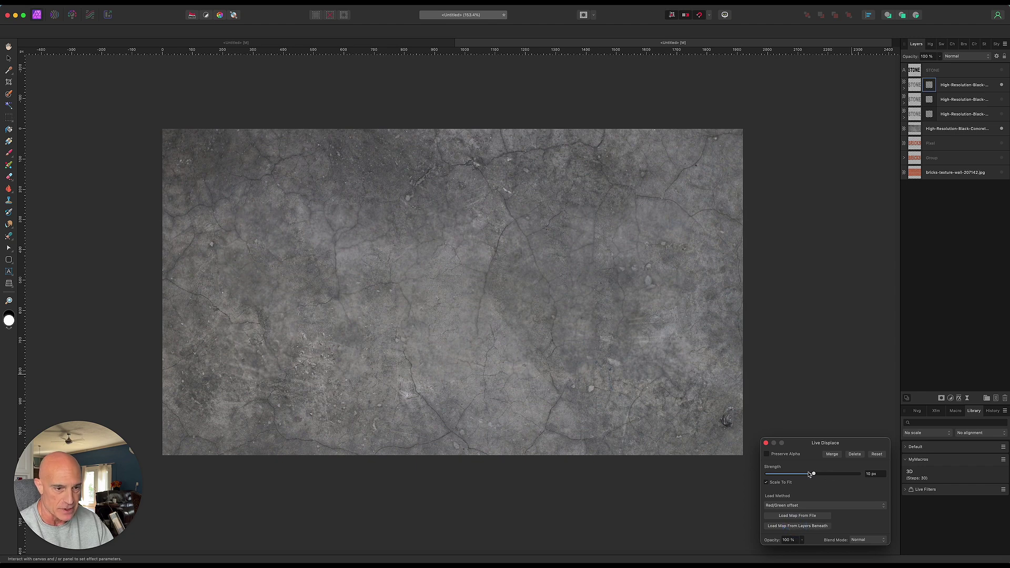
pyautogui.click(766, 443)
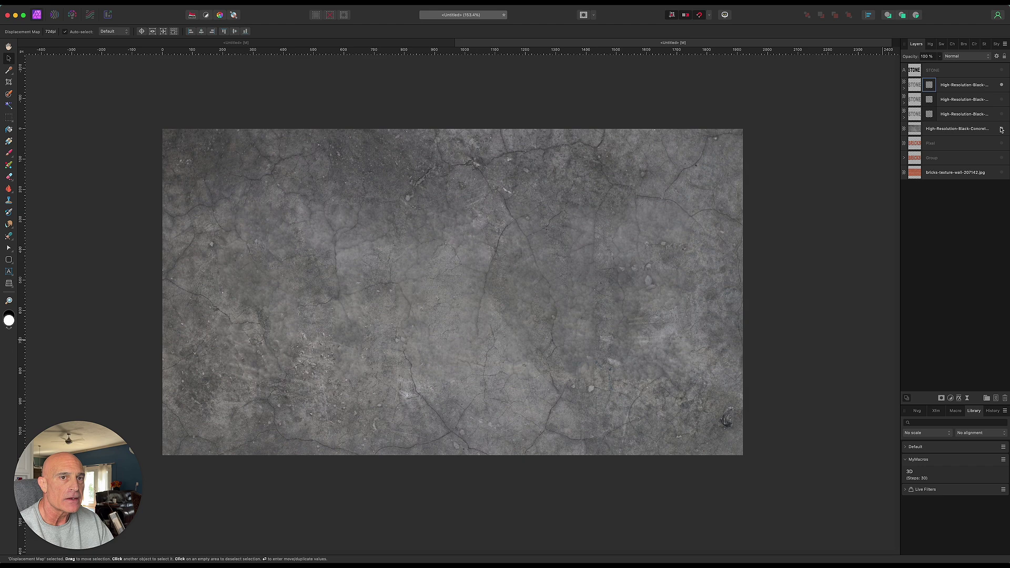
# Step: Hide the full concrete texture and show all three displaced STONE cutouts together
pyautogui.click(1002, 130)
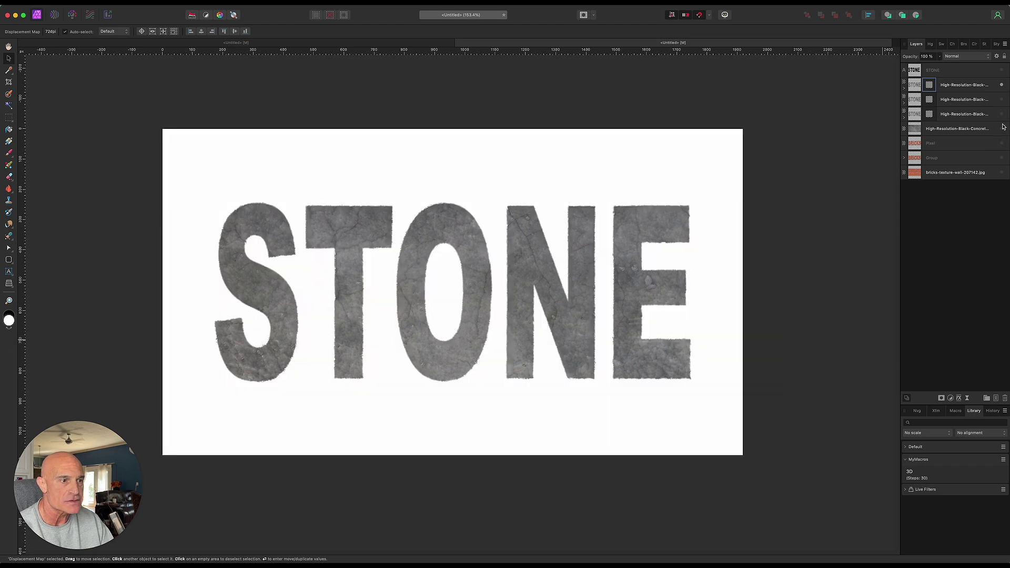
pyautogui.click(1002, 99)
pyautogui.click(1002, 114)
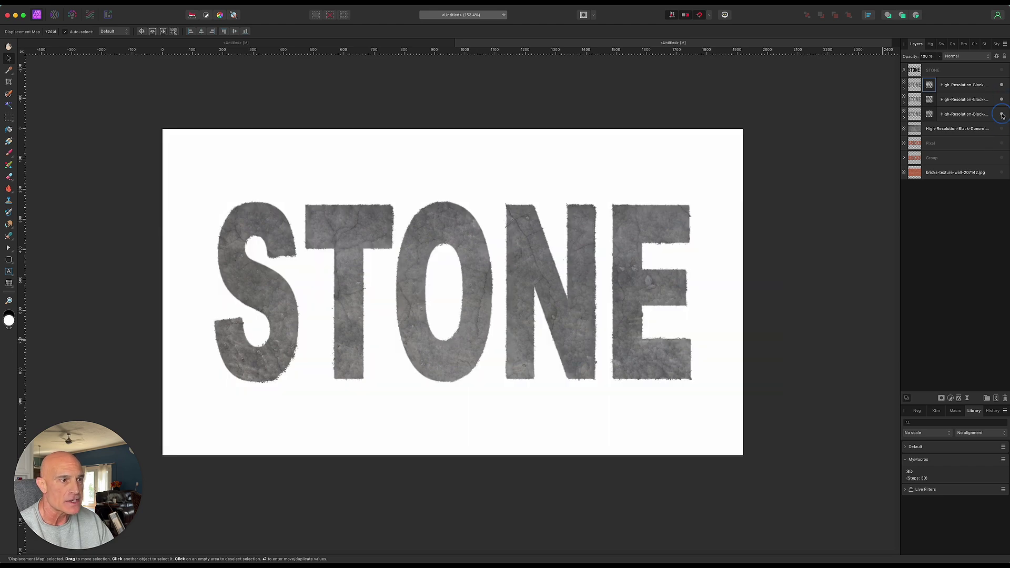
# Step: Add a Bevel / Emboss effect of type Inner to the uppermost STONE cutout
pyautogui.click(966, 85)
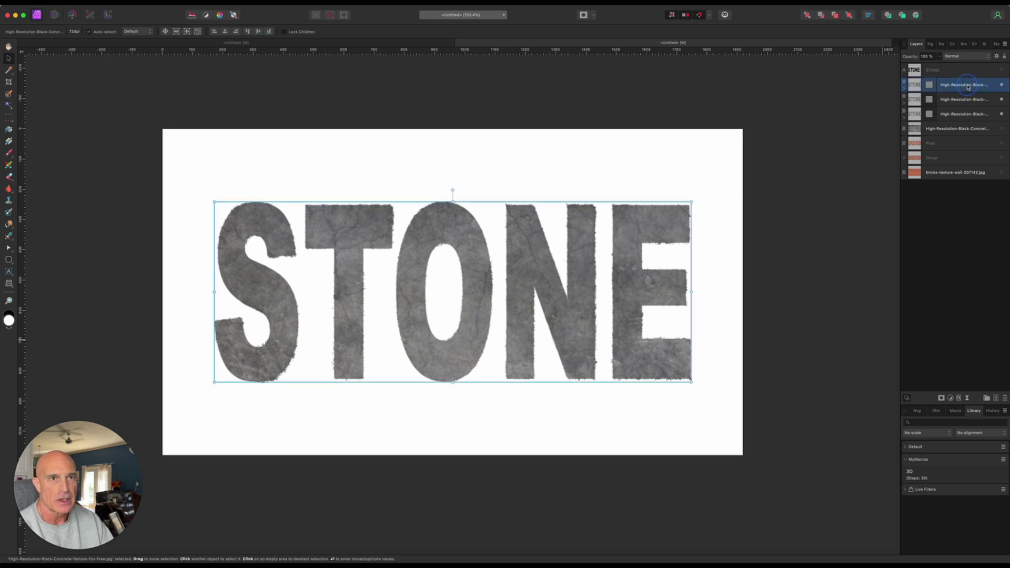
pyautogui.click(959, 399)
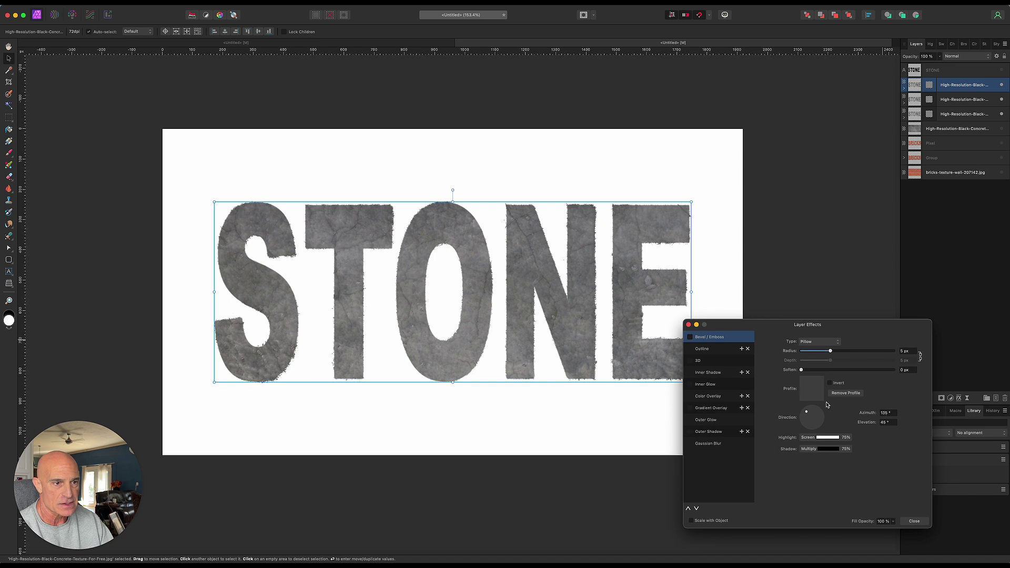
pyautogui.click(691, 338)
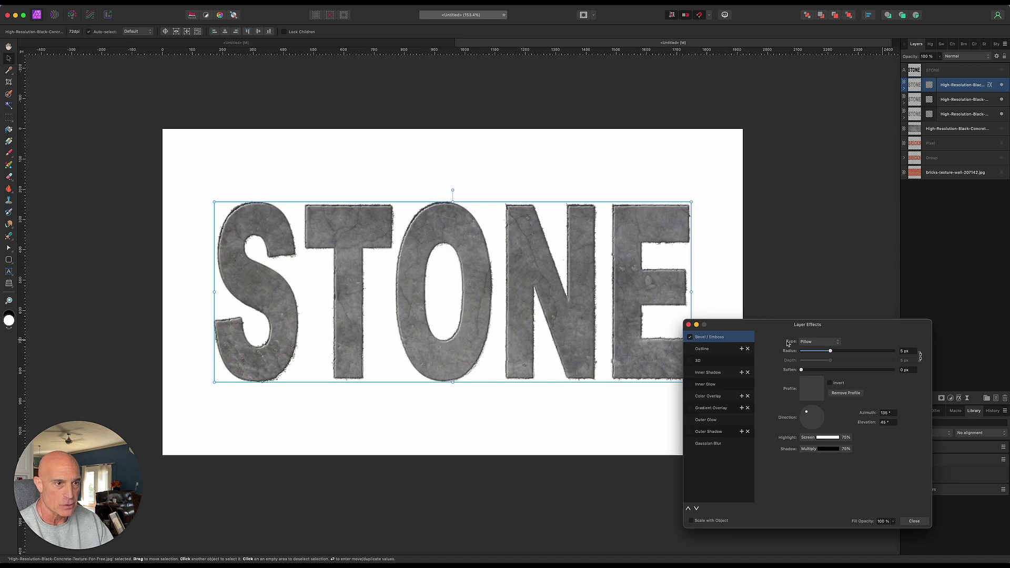
pyautogui.click(819, 341)
pyautogui.click(808, 316)
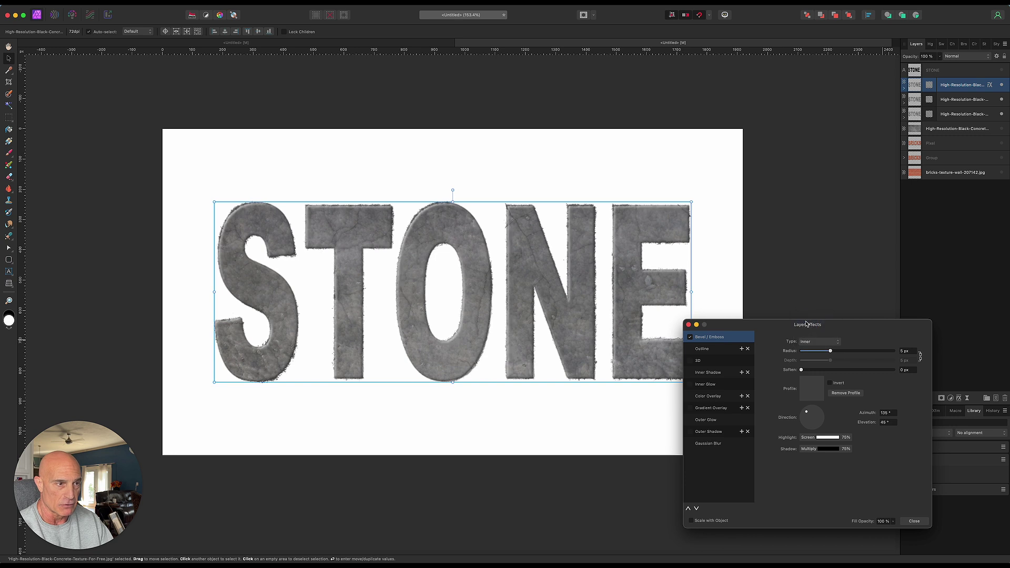
# Step: Unlink the bevel's radius and depth, and set radius to 6.4 px, depth to 6.1 px and soften to 0.1 px
pyautogui.click(920, 358)
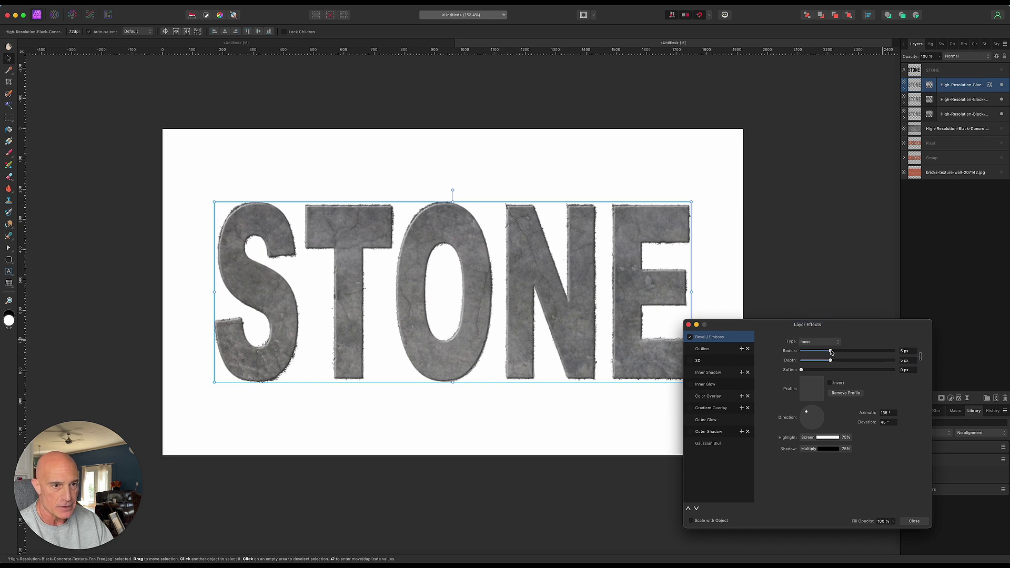
pyautogui.moveTo(832, 352); pyautogui.dragTo(805, 372)
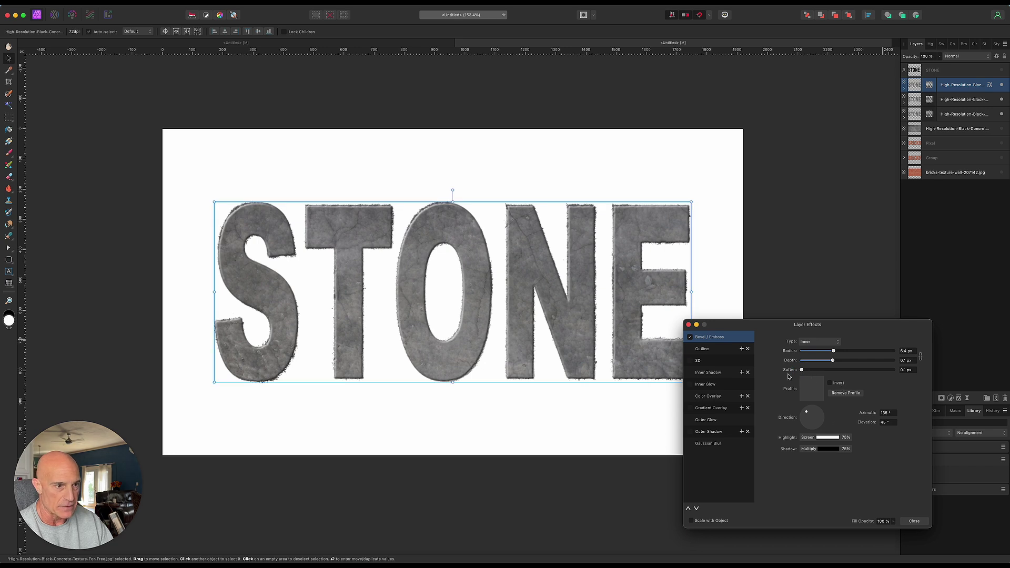
pyautogui.click(689, 326)
# Step: Add a Bevel / Emboss effect of type Outer to the middle STONE cutout
pyautogui.click(982, 104)
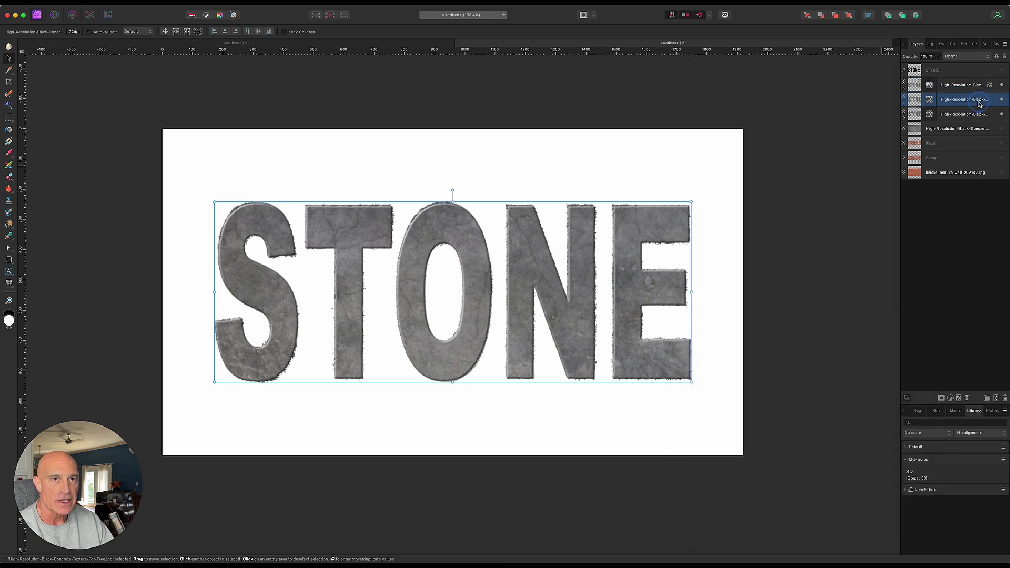
pyautogui.click(959, 400)
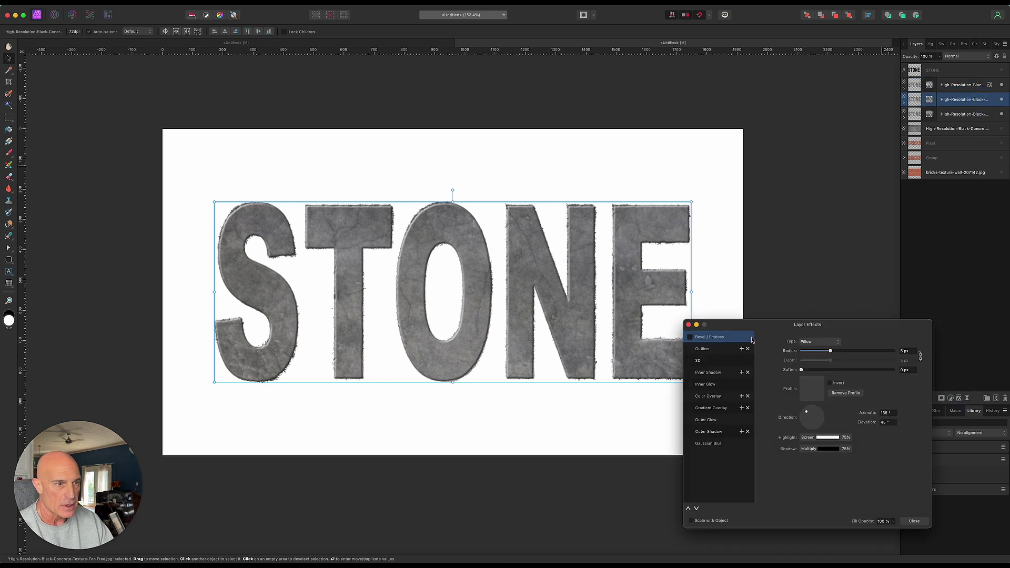
pyautogui.click(691, 338)
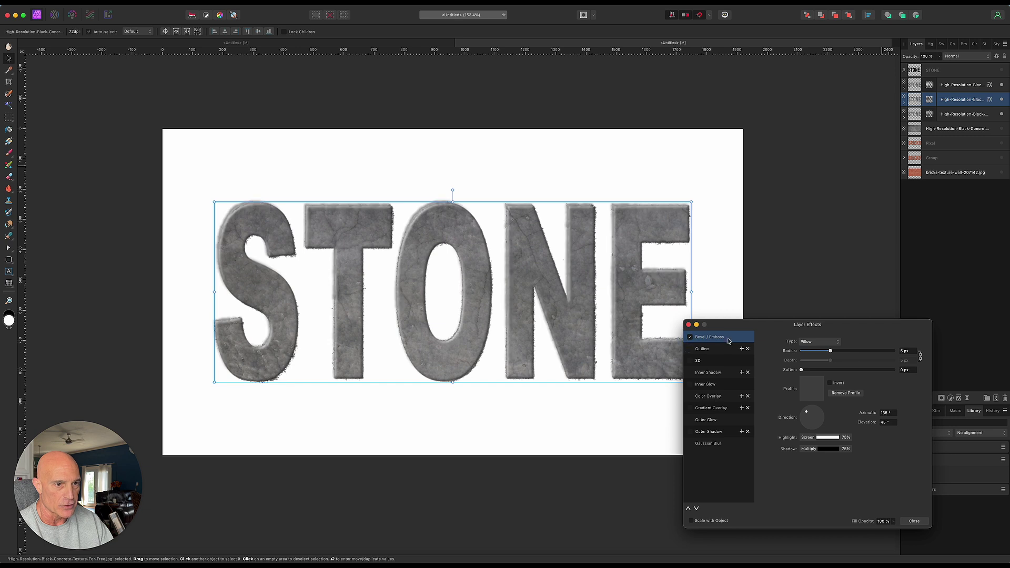
pyautogui.click(819, 342)
pyautogui.click(813, 327)
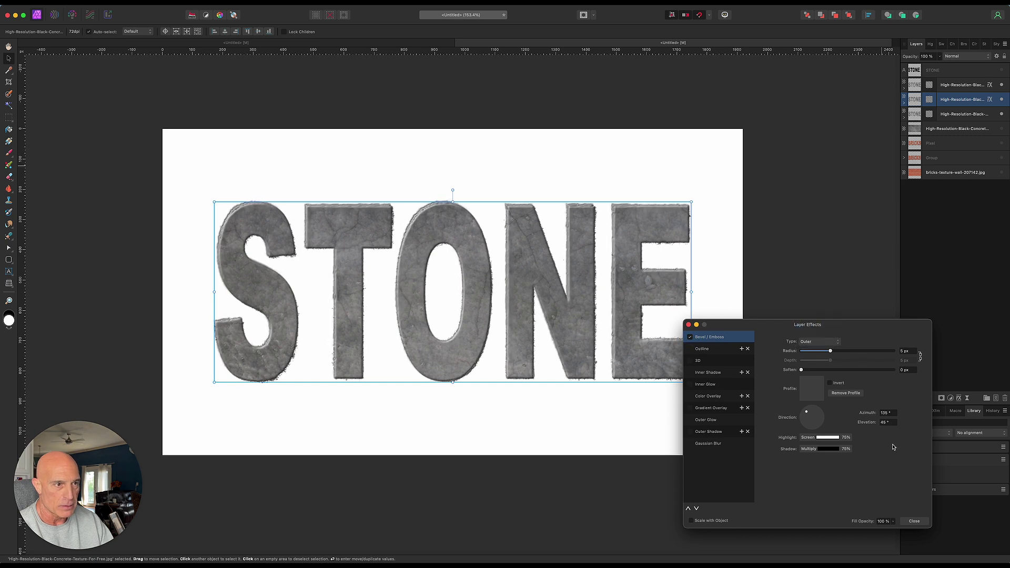
# Step: Unlink the middle cutout's bevel radius and depth, apply the linear profile, and set radius to 5 px and depth to about 2.7 px
pyautogui.click(921, 358)
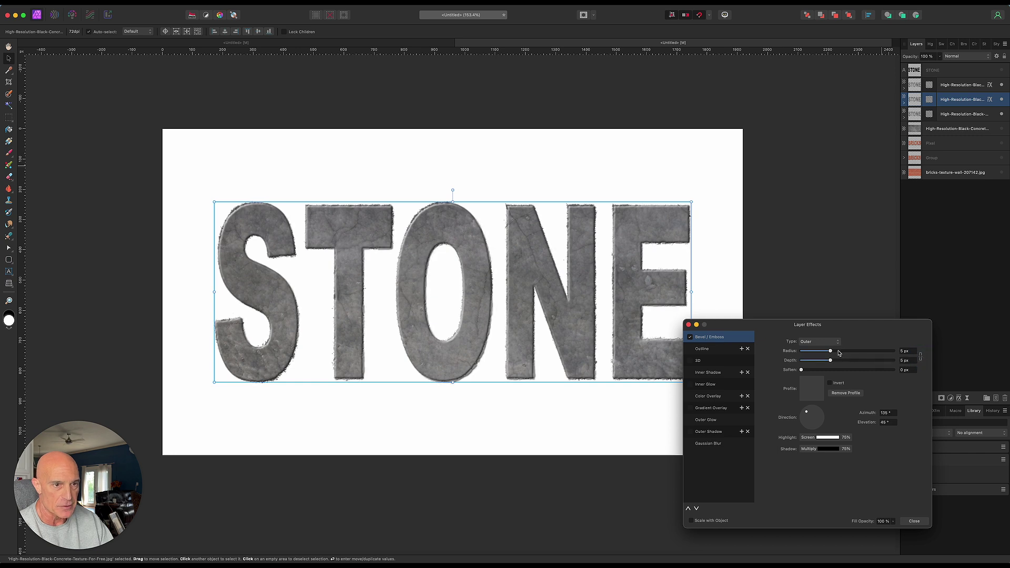
pyautogui.moveTo(830, 354); pyautogui.dragTo(841, 365)
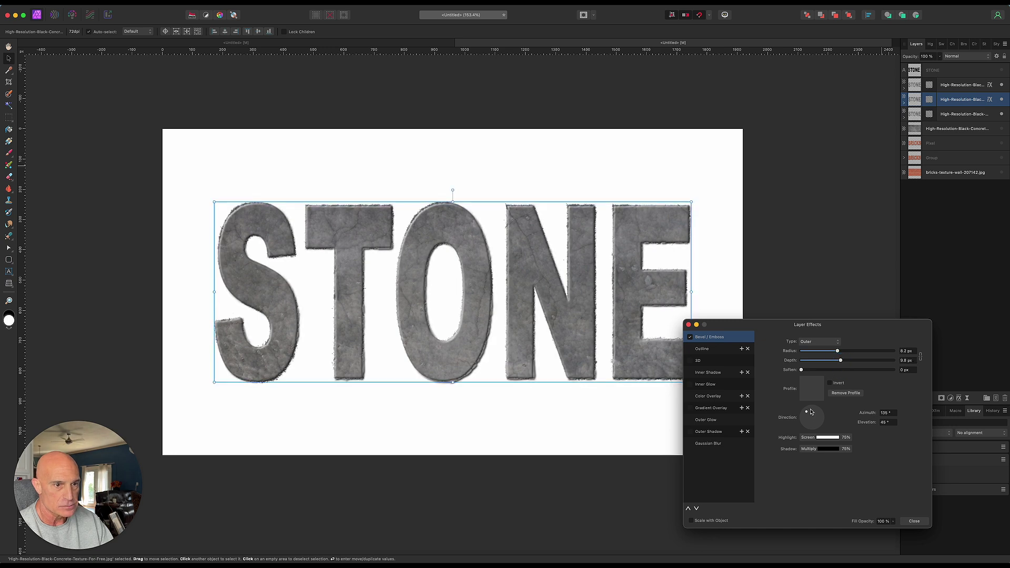
pyautogui.click(817, 388)
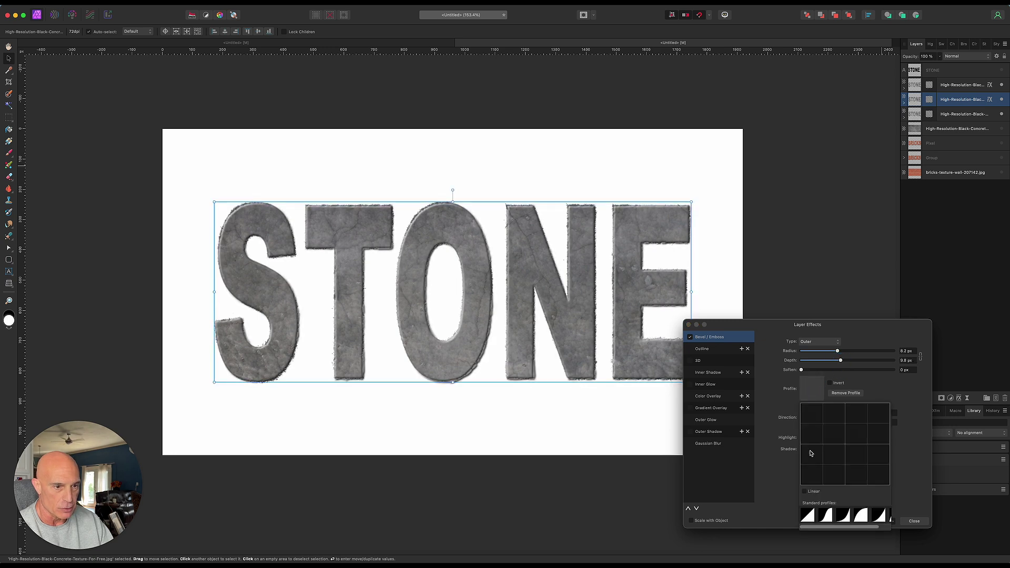
pyautogui.click(809, 517)
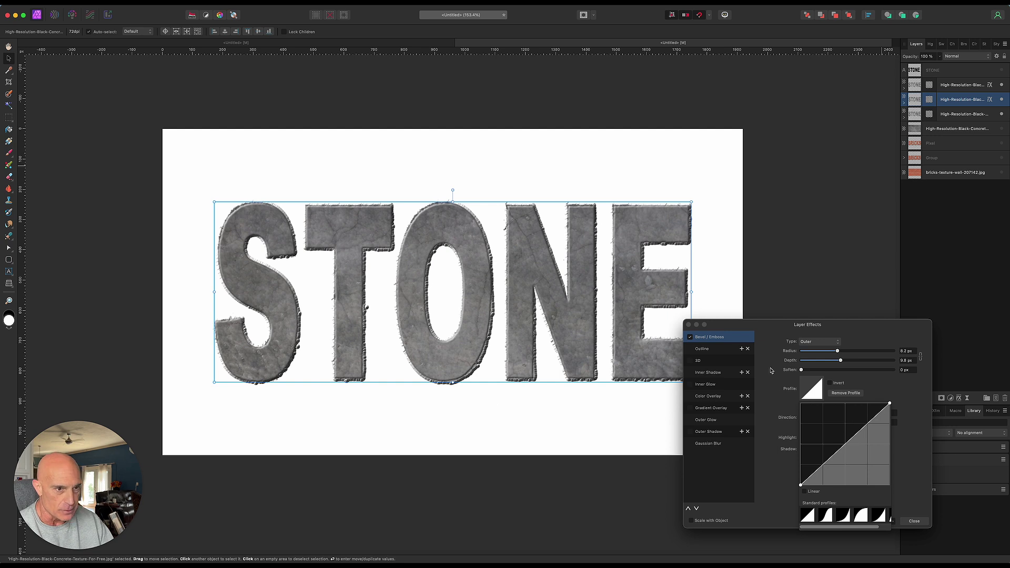
pyautogui.moveTo(838, 352); pyautogui.dragTo(830, 356)
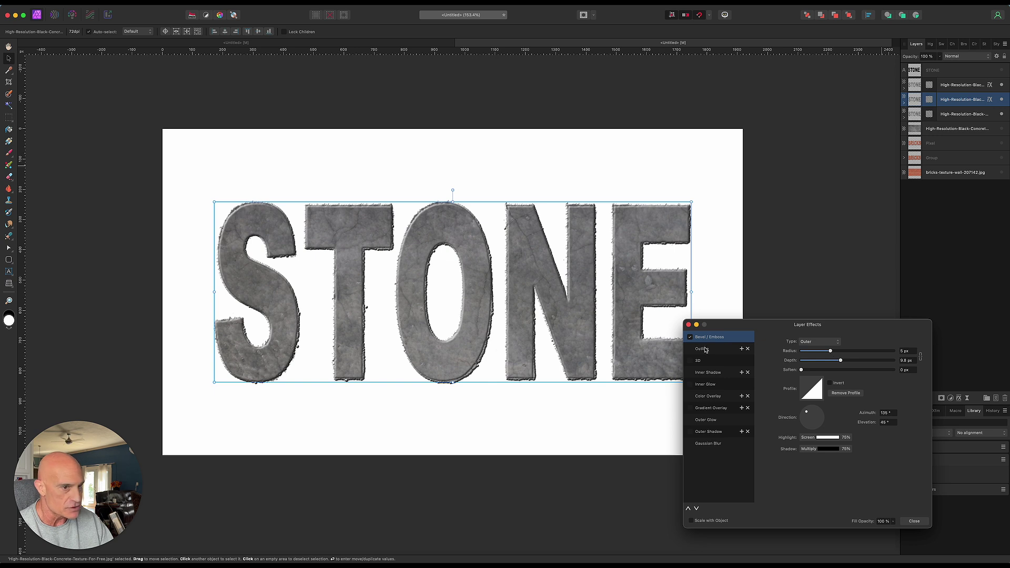
pyautogui.moveTo(841, 362); pyautogui.dragTo(827, 363)
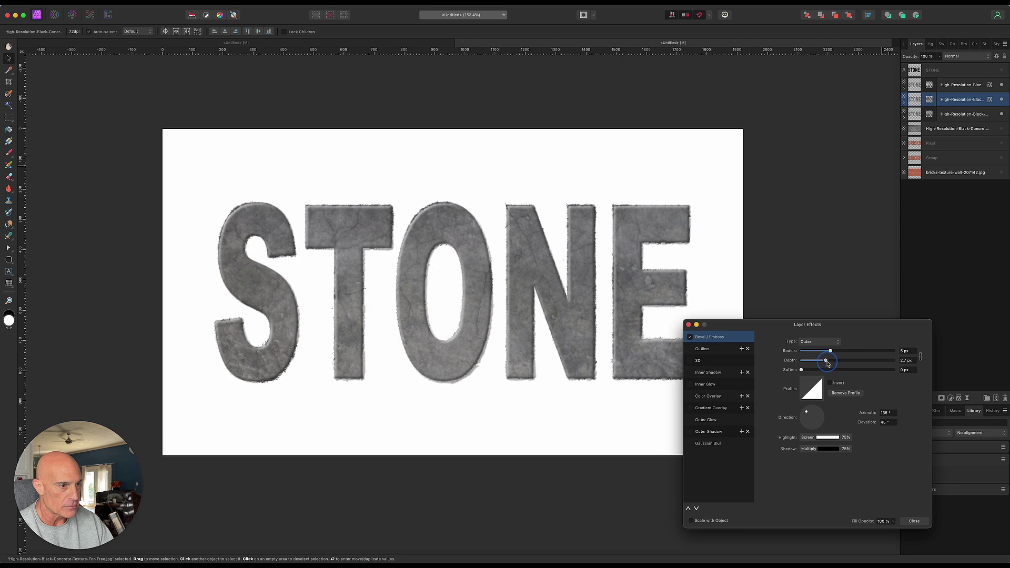
pyautogui.press('Return')
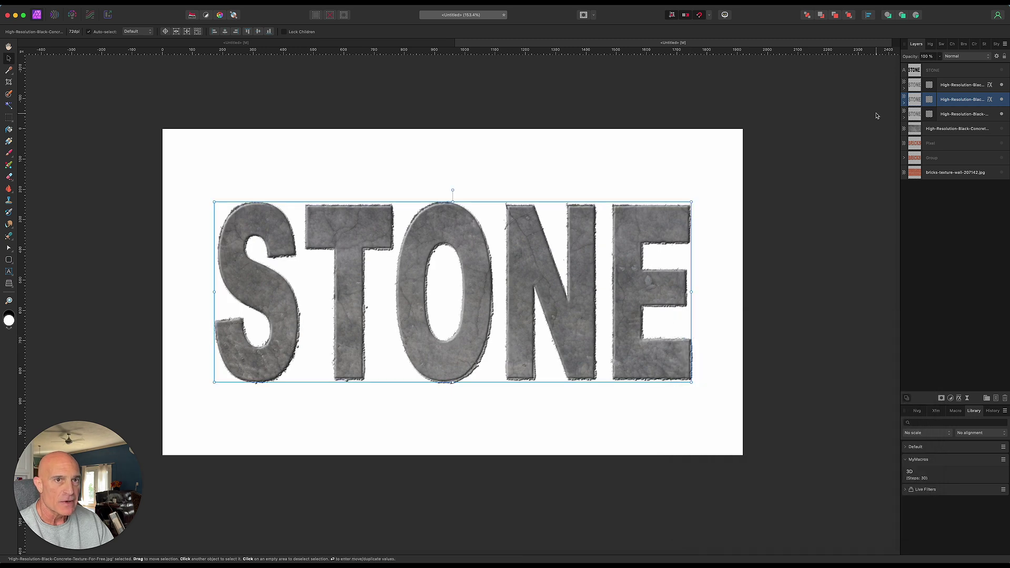
# Step: Add a Bevel / Emboss effect of type Outer to the lowest STONE cutout
pyautogui.click(971, 114)
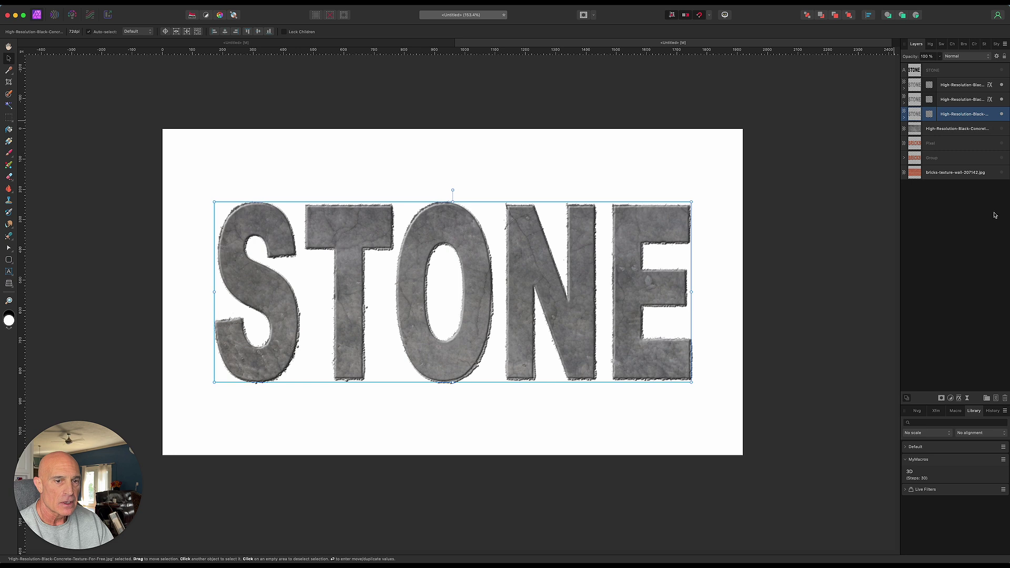
pyautogui.click(959, 399)
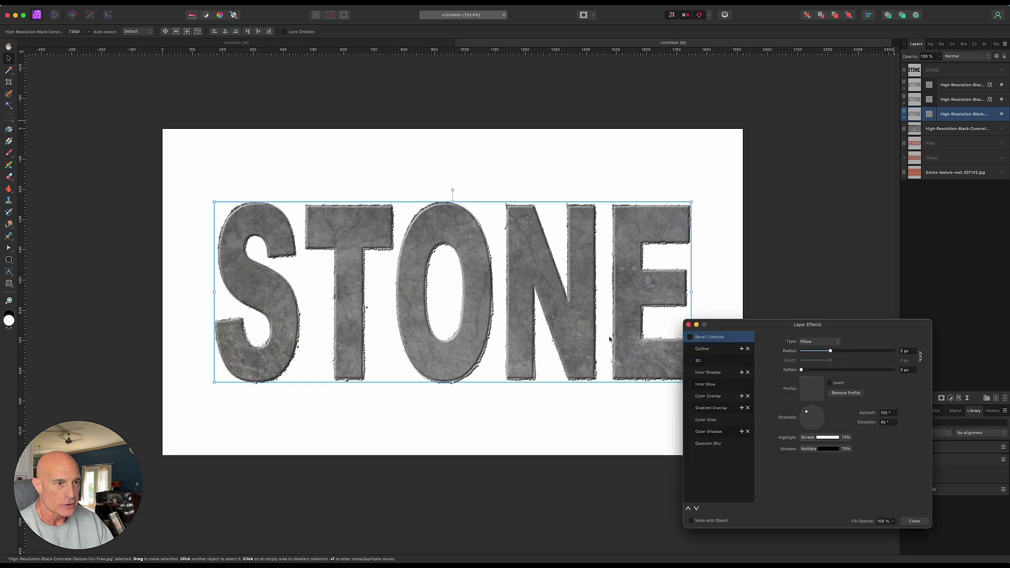
pyautogui.click(690, 338)
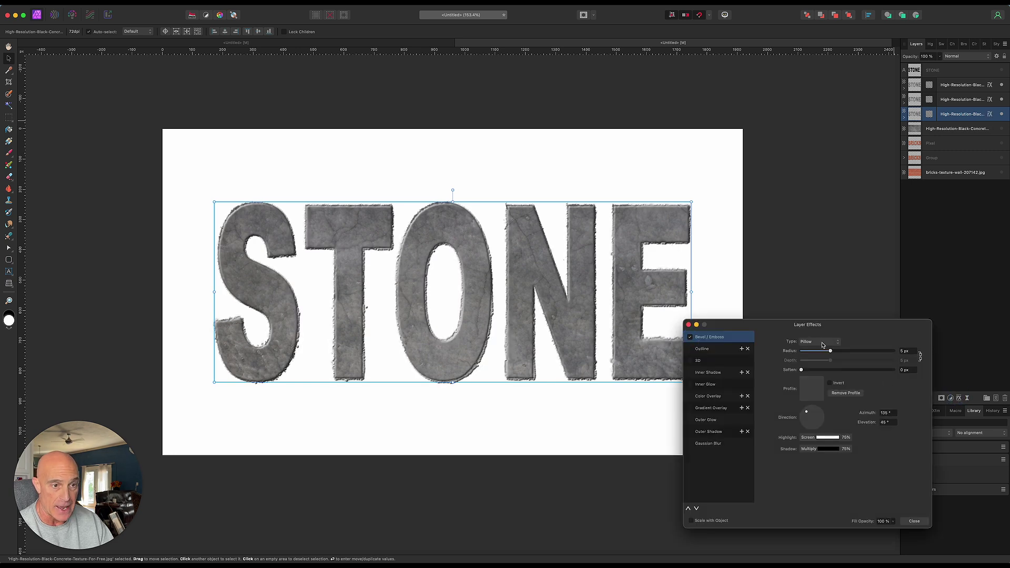
pyautogui.click(820, 341)
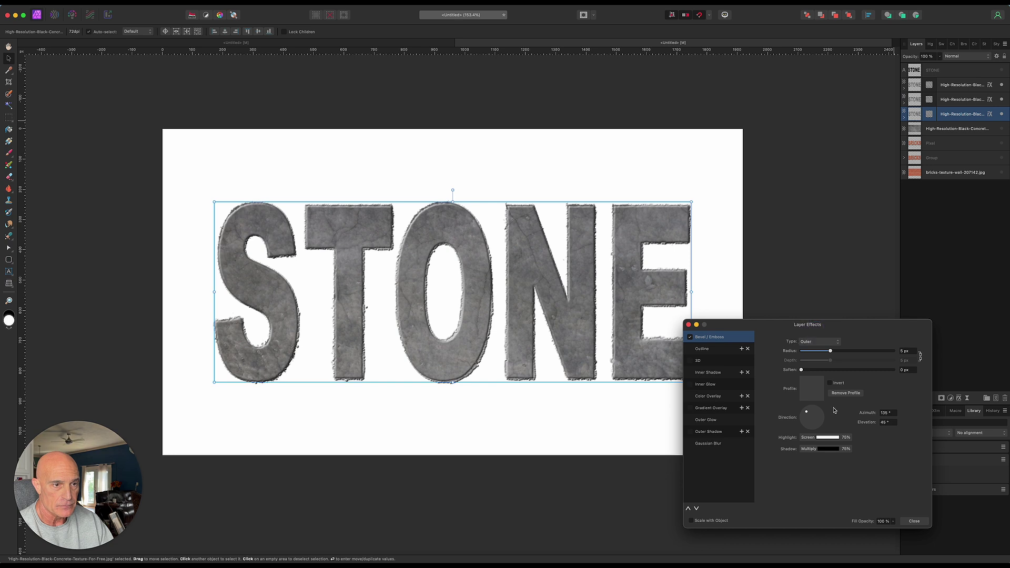
pyautogui.click(813, 326)
# Step: Apply the linear profile to the lowest cutout's bevel, unlink radius and depth, and set depth to 14.9 px
pyautogui.click(813, 389)
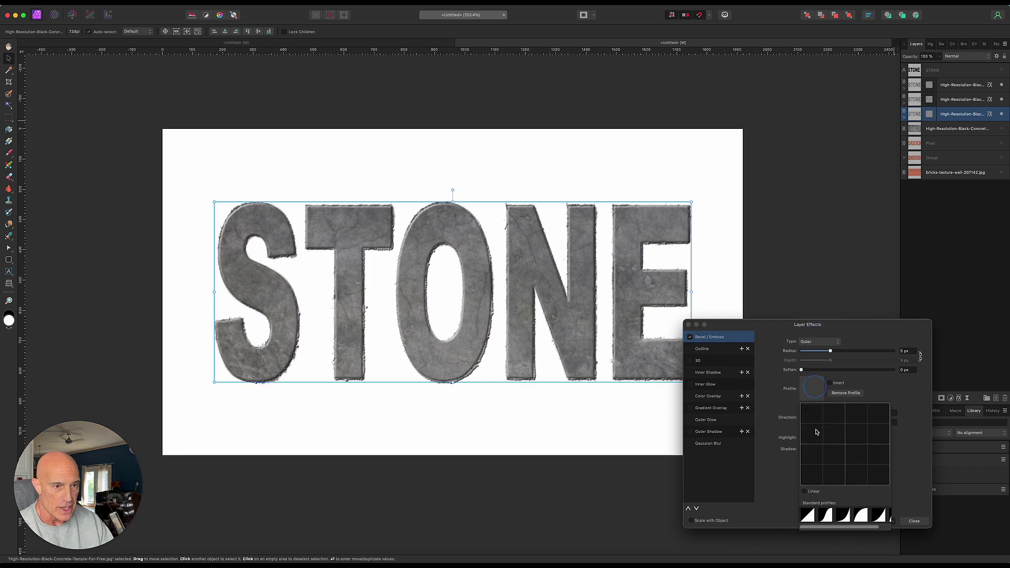
pyautogui.click(814, 513)
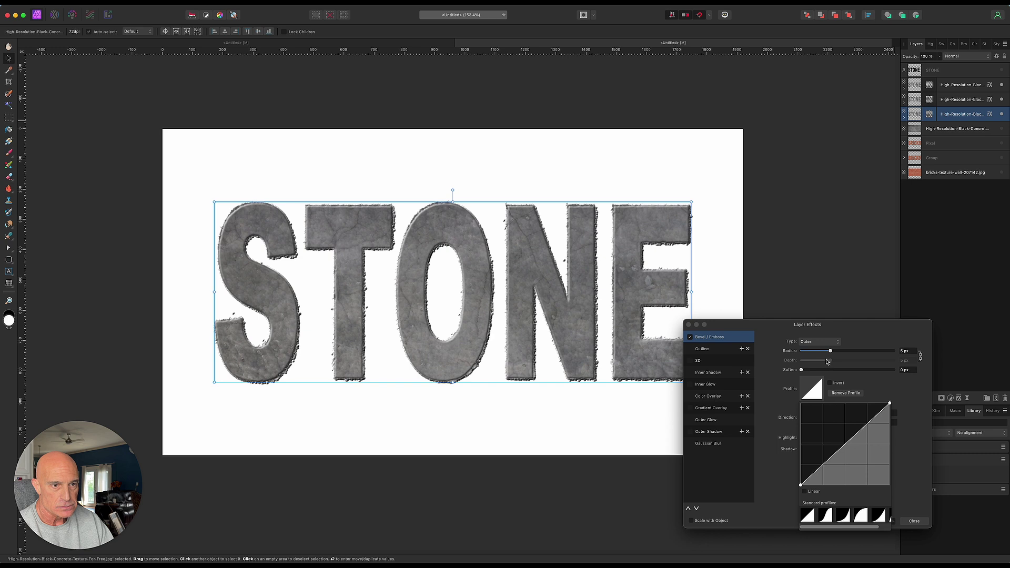
pyautogui.click(921, 357)
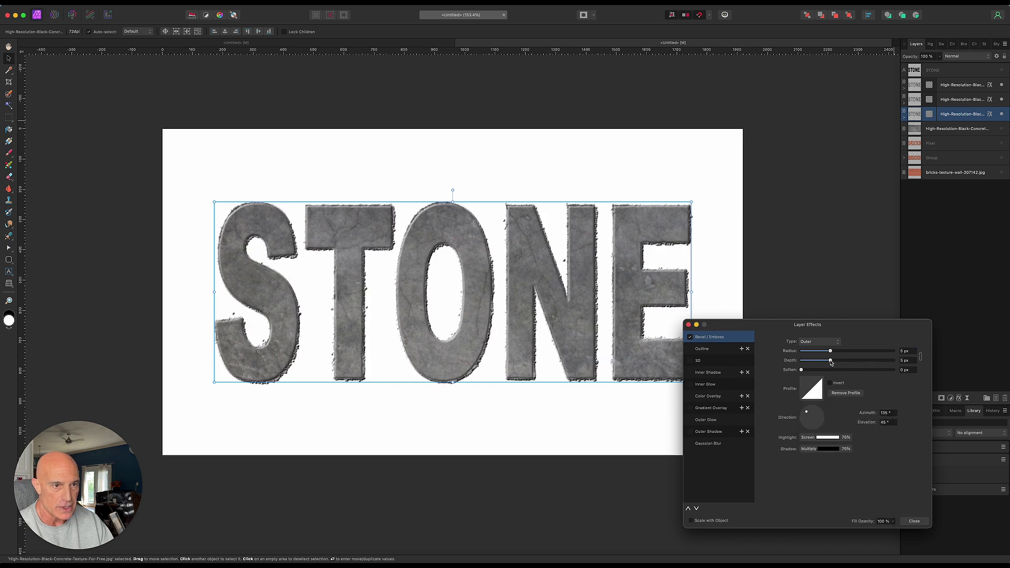
pyautogui.moveTo(832, 362); pyautogui.dragTo(847, 364)
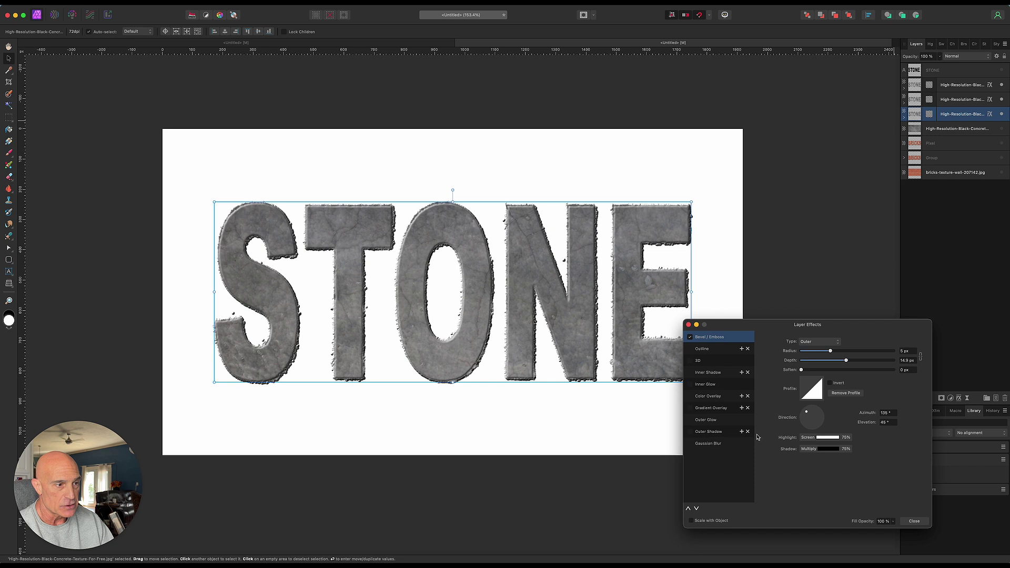
# Step: Add an Outer Shadow to the lowest STONE cutout with 80% opacity, 7.8 px radius, 15.7 px offset, 63% intensity and a 270° angle
pyautogui.click(691, 432)
pyautogui.click(715, 432)
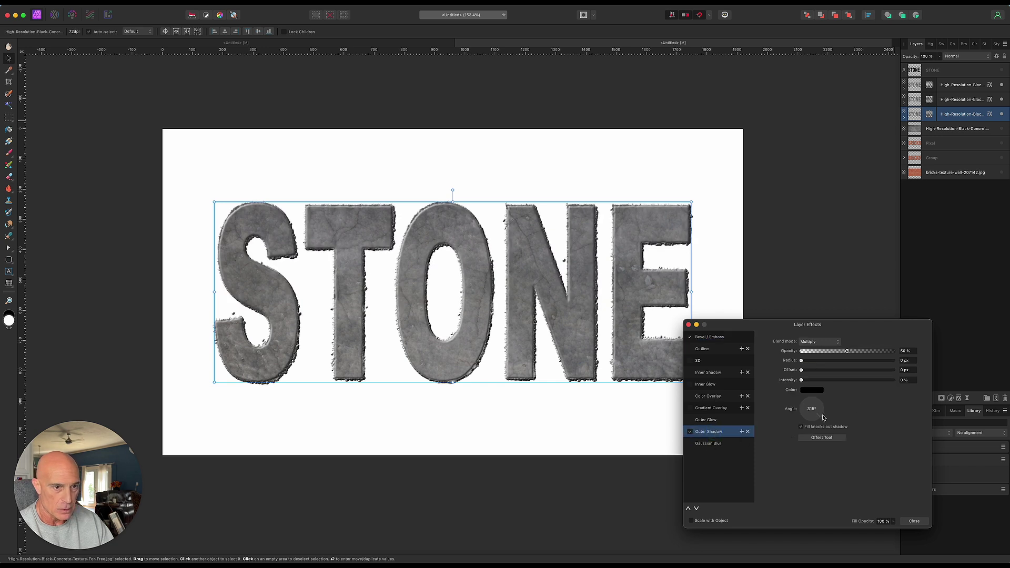
pyautogui.moveTo(818, 419); pyautogui.dragTo(814, 425)
pyautogui.moveTo(801, 361); pyautogui.dragTo(837, 368)
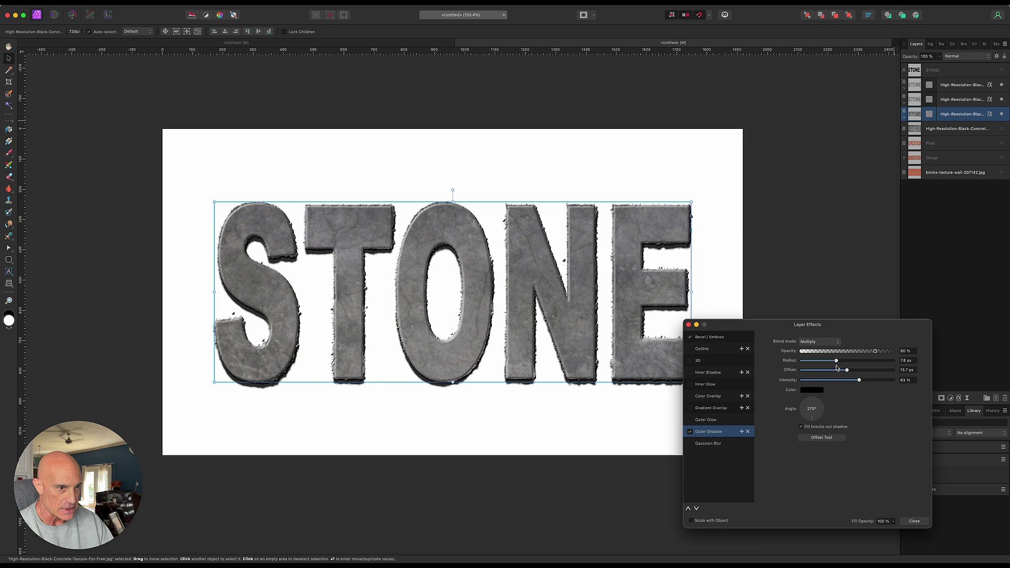
pyautogui.click(689, 326)
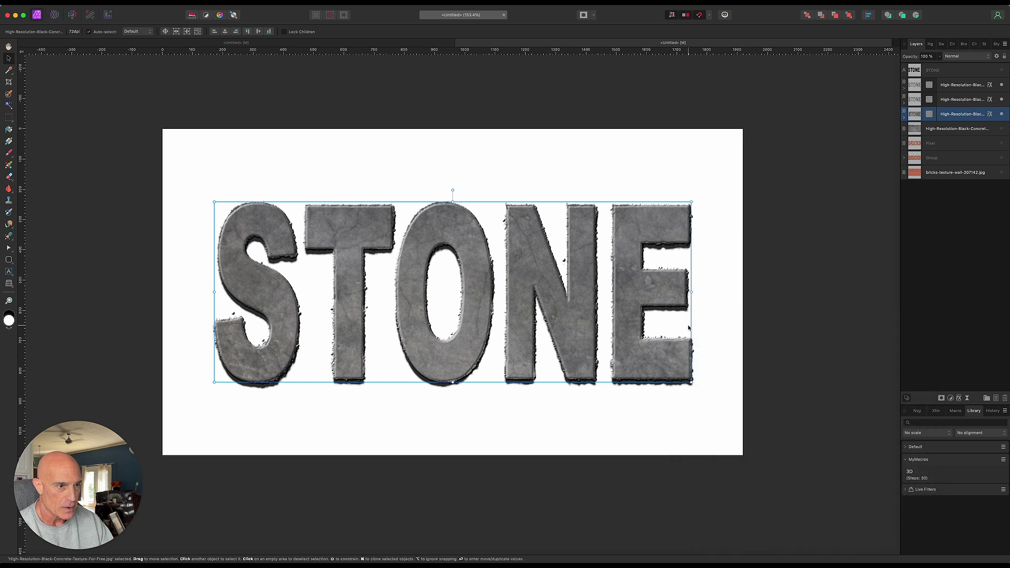
# Step: Group the three beveled STONE cutouts and duplicate the group
pyautogui.keyDown('shift'); pyautogui.click(957, 87); pyautogui.keyUp('shift')
pyautogui.rightClick(956, 87)
pyautogui.click(944, 207)
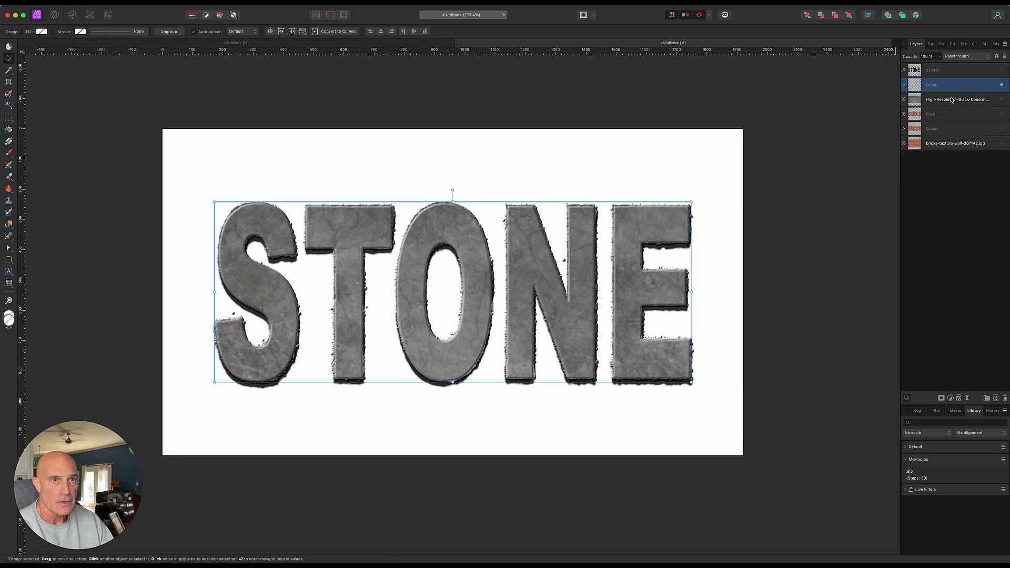
pyautogui.rightClick(950, 88)
pyautogui.click(935, 182)
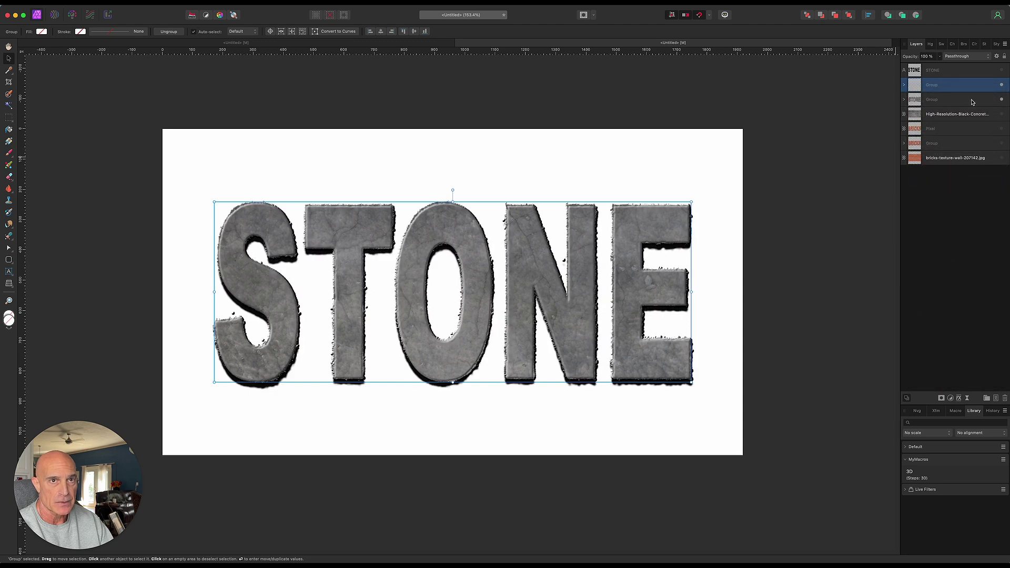
# Step: Hide the original STONE group and rasterize the duplicate into a pixel layer
pyautogui.click(972, 101)
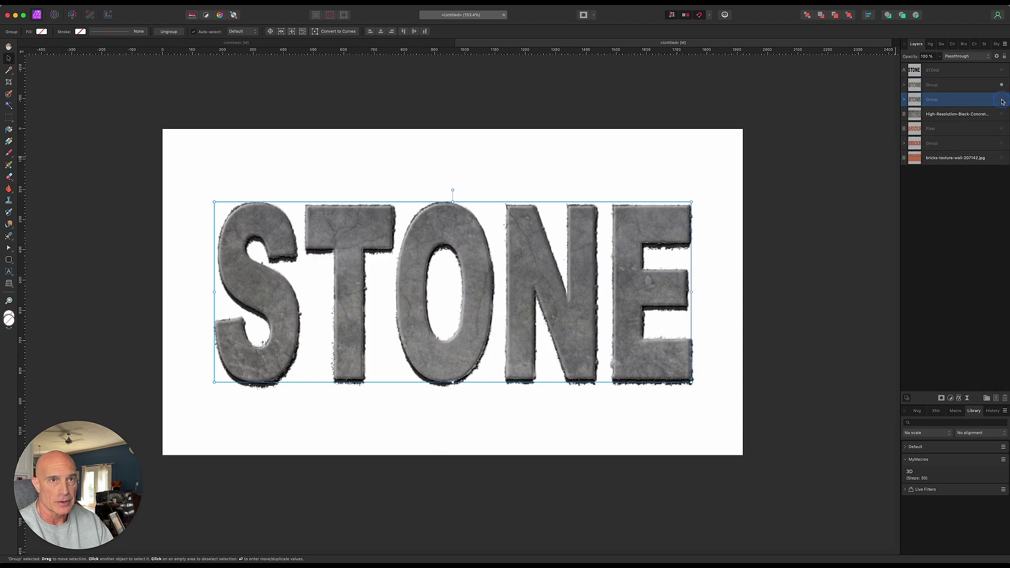
pyautogui.click(964, 87)
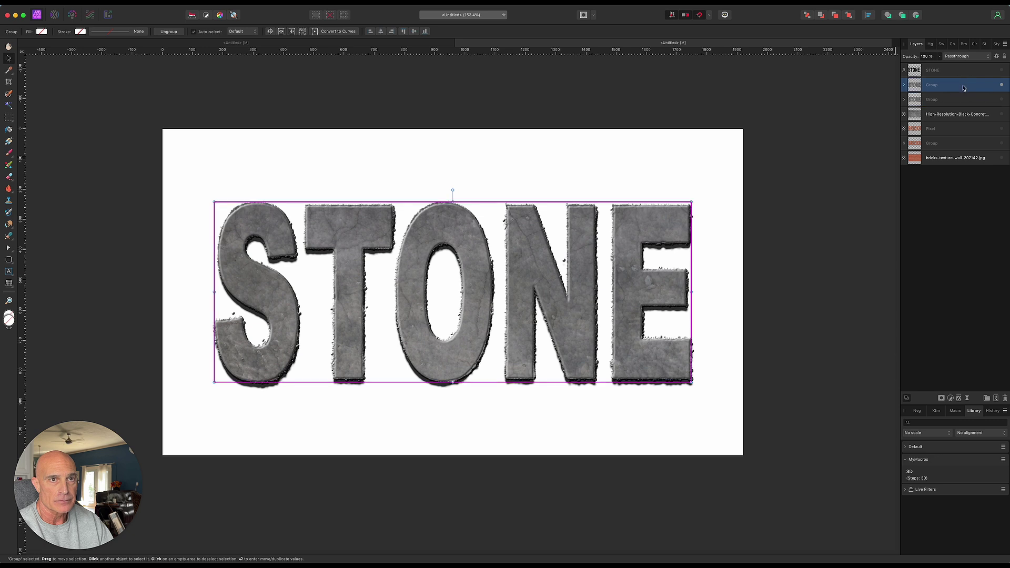
pyautogui.rightClick(965, 86)
pyautogui.click(936, 260)
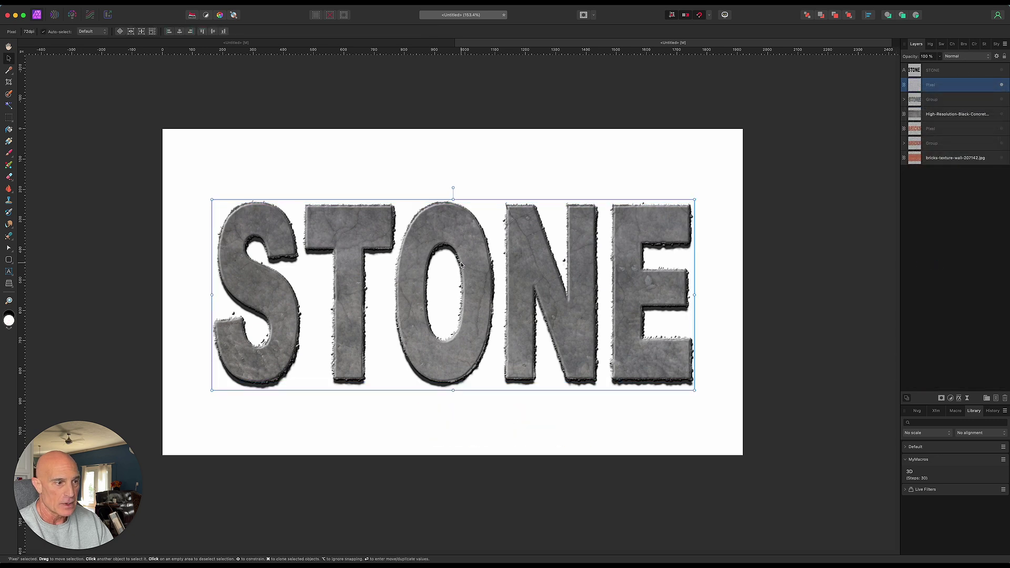
# Step: Copy a thin rectangular strip along the bottom edge of the rasterized STONE letters onto a new layer and clear the selection
pyautogui.click(9, 119)
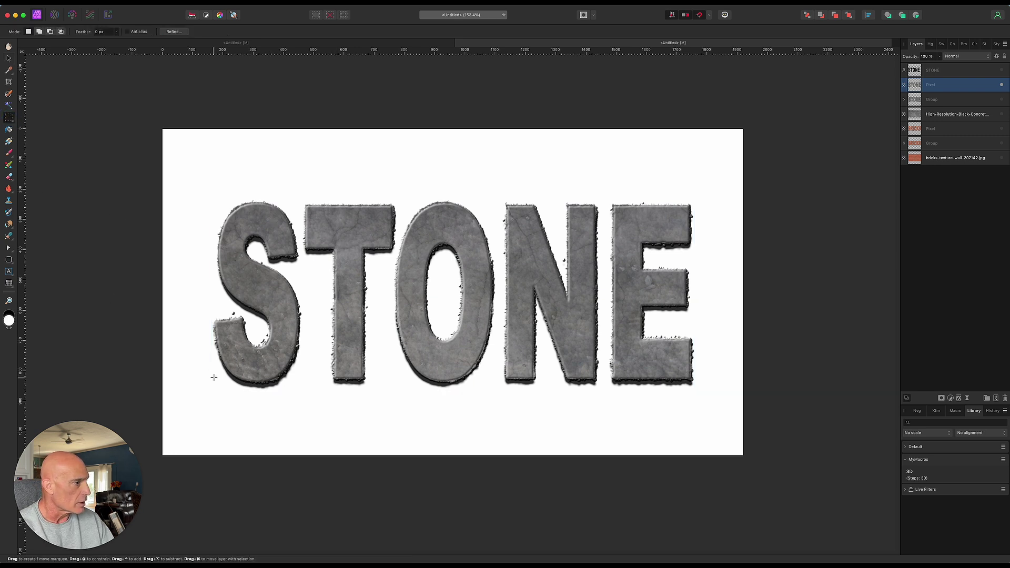
pyautogui.moveTo(220, 375); pyautogui.dragTo(702, 388)
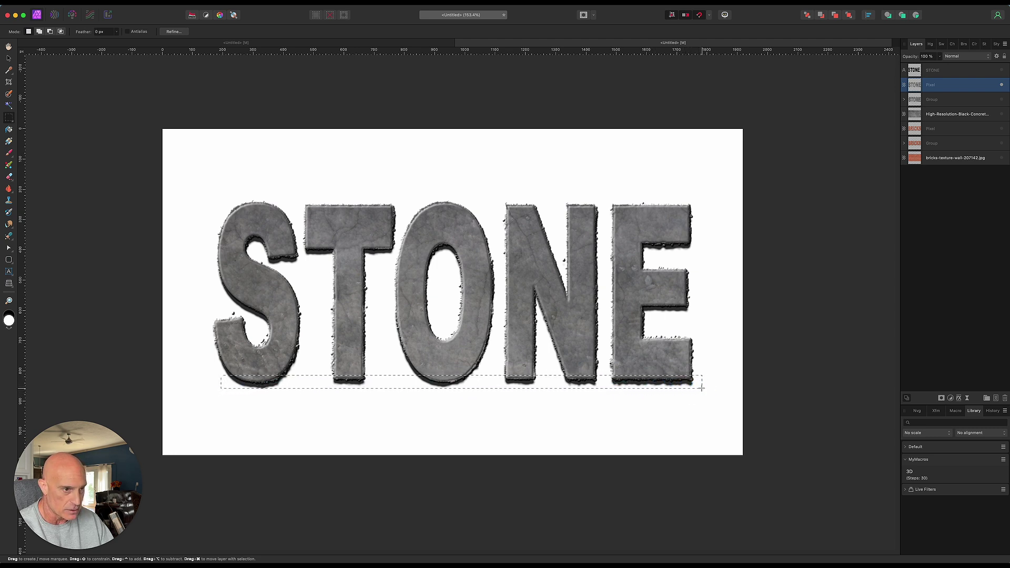
pyautogui.press('super+c')
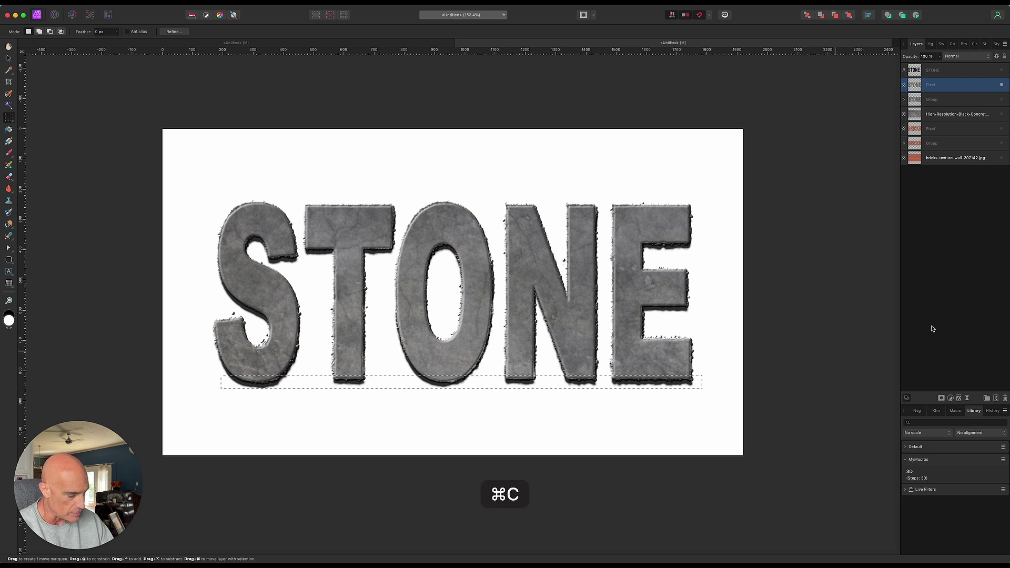
pyautogui.press('super+v')
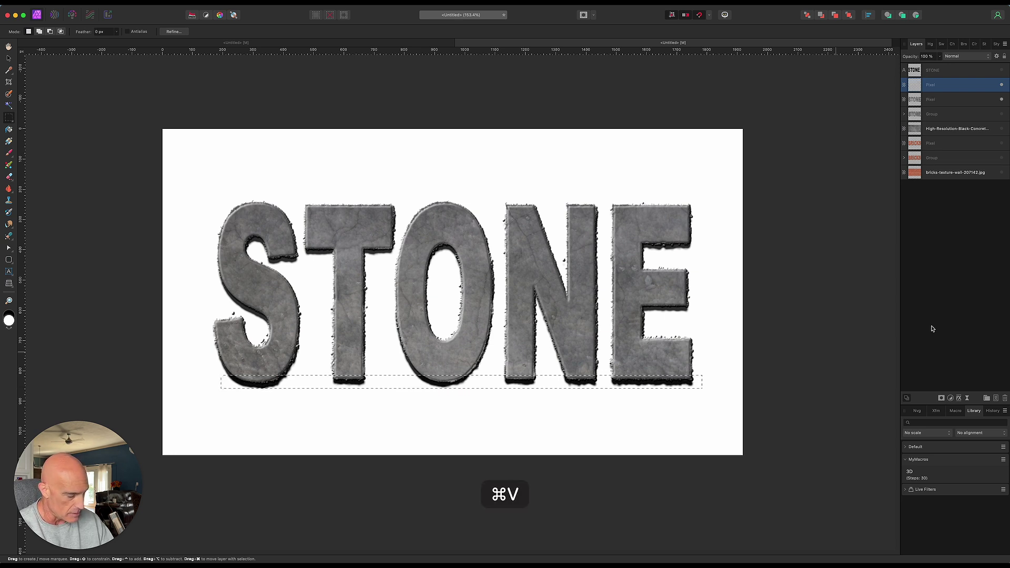
pyautogui.press('super+d')
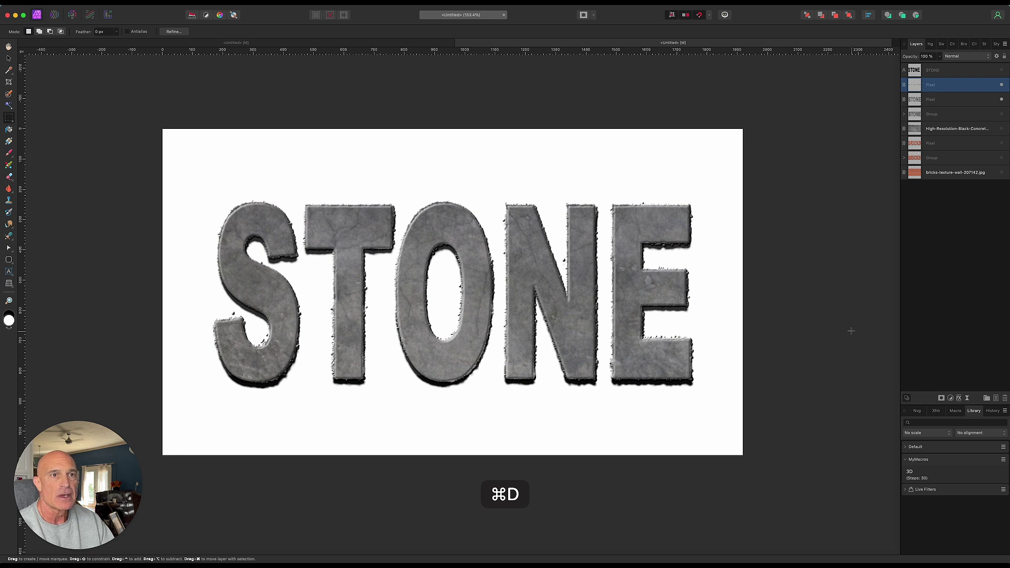
# Step: Place the copied bottom strip beneath the rasterized STONE layer and stretch it downward past the letters' lower edge
pyautogui.click(1003, 99)
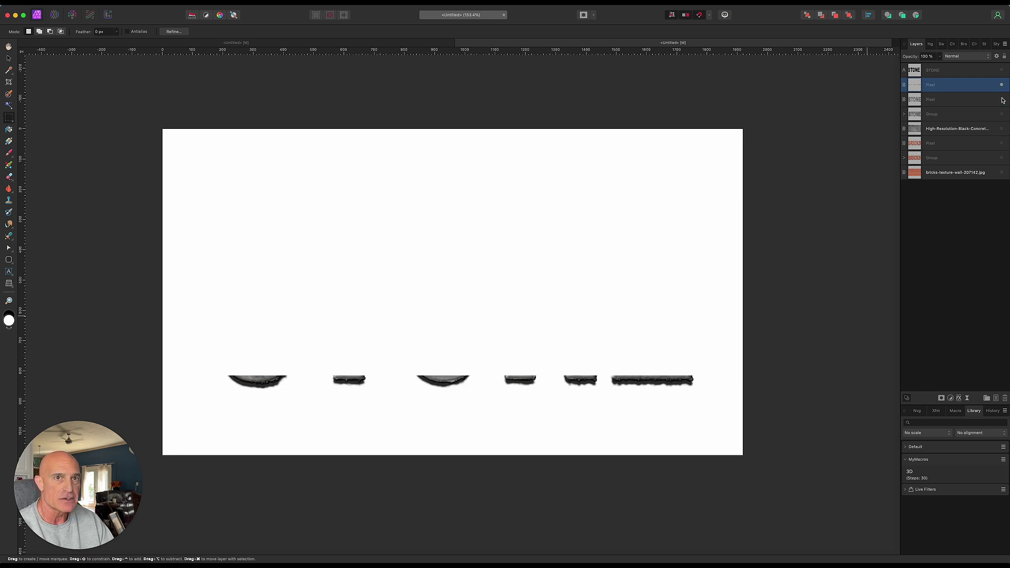
pyautogui.click(1003, 100)
pyautogui.moveTo(965, 85); pyautogui.dragTo(965, 109)
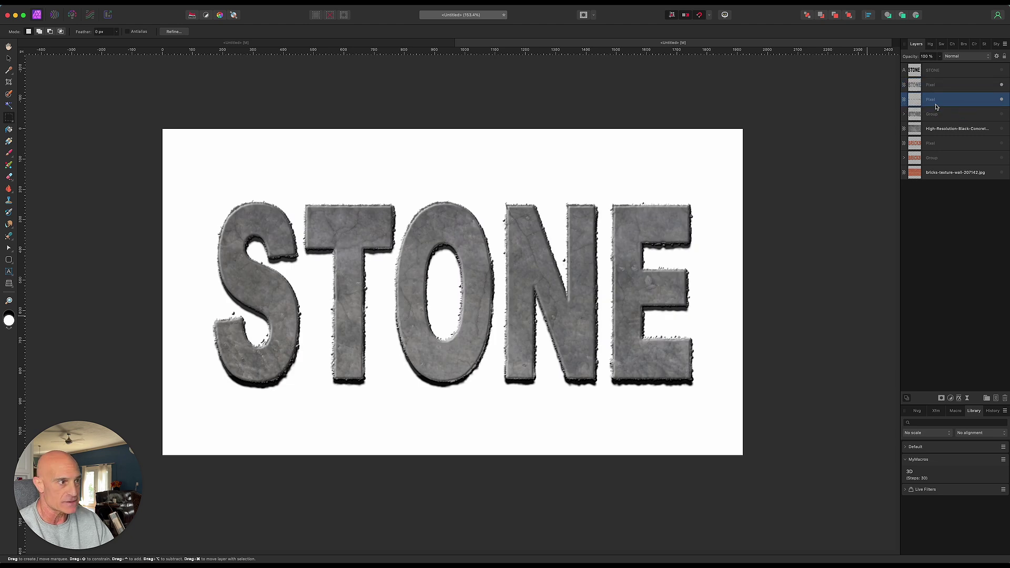
pyautogui.click(9, 59)
pyautogui.moveTo(461, 389)
pyautogui.mouseDown()
pyautogui.moveTo(461, 371)
pyautogui.moveTo(460, 399)
pyautogui.mouseUp()
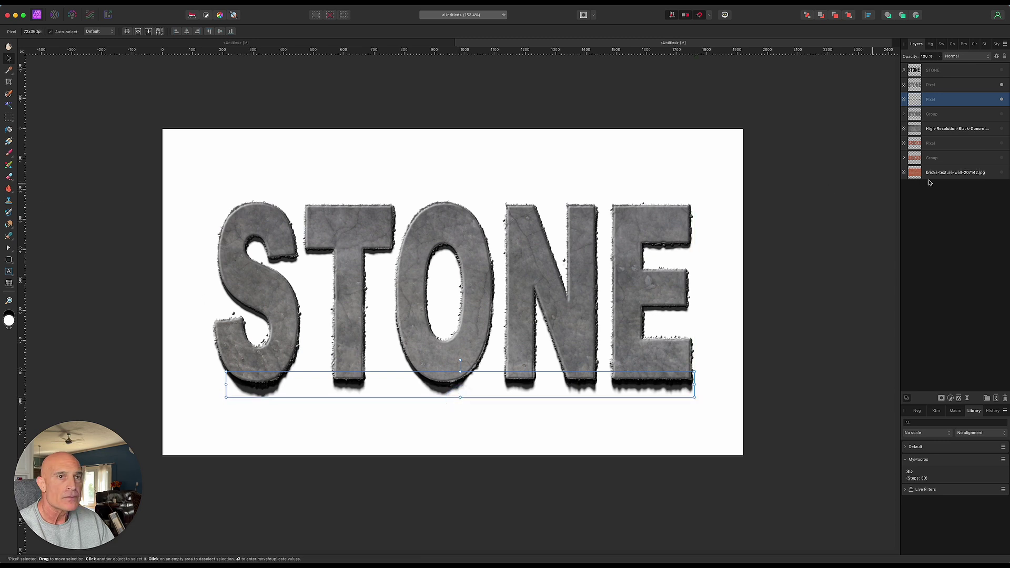
# Step: Group the rasterized STONE layer with its stretched bottom strip and merge the group into one pixel layer with Rasterize & Trim
pyautogui.click(835, 178)
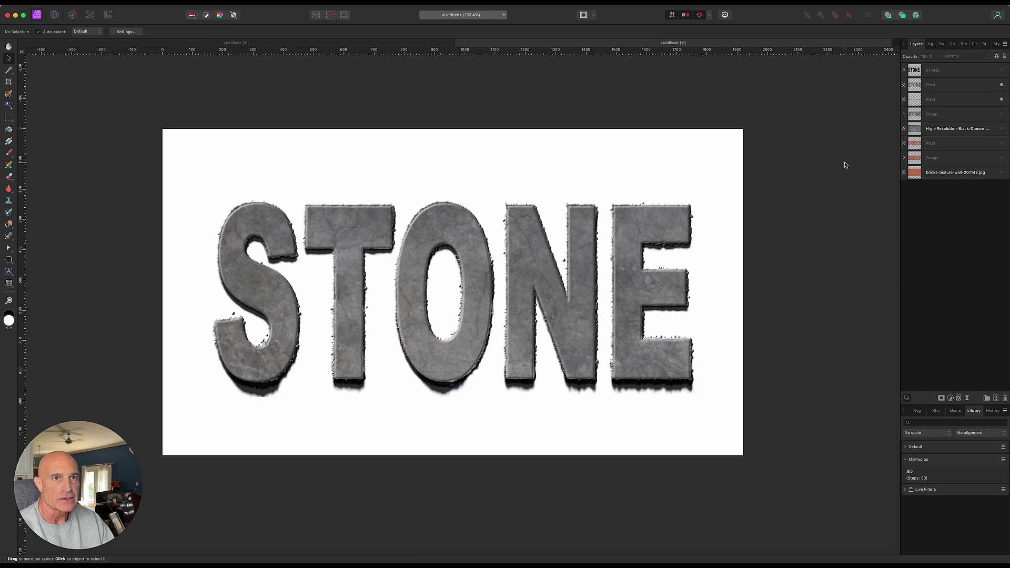
pyautogui.click(970, 87)
pyautogui.keyDown('shift'); pyautogui.click(955, 99); pyautogui.keyUp('shift')
pyautogui.rightClick(955, 99)
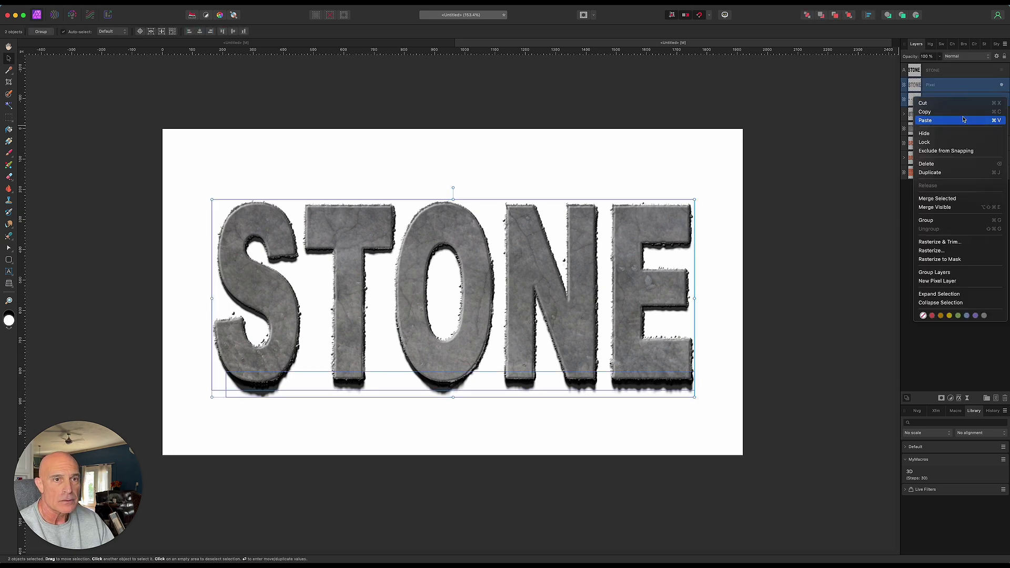
pyautogui.click(931, 221)
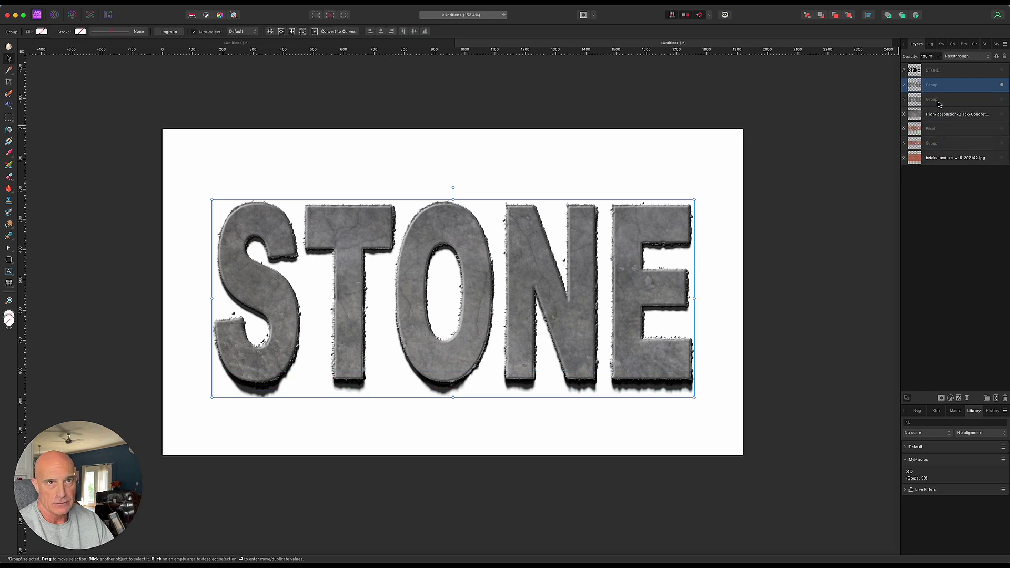
pyautogui.rightClick(946, 86)
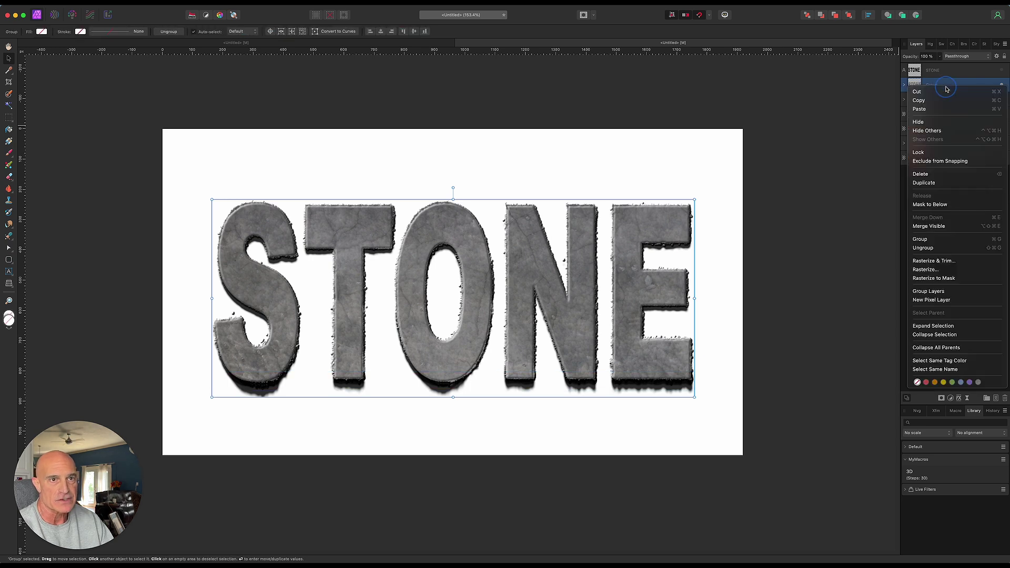
pyautogui.click(932, 261)
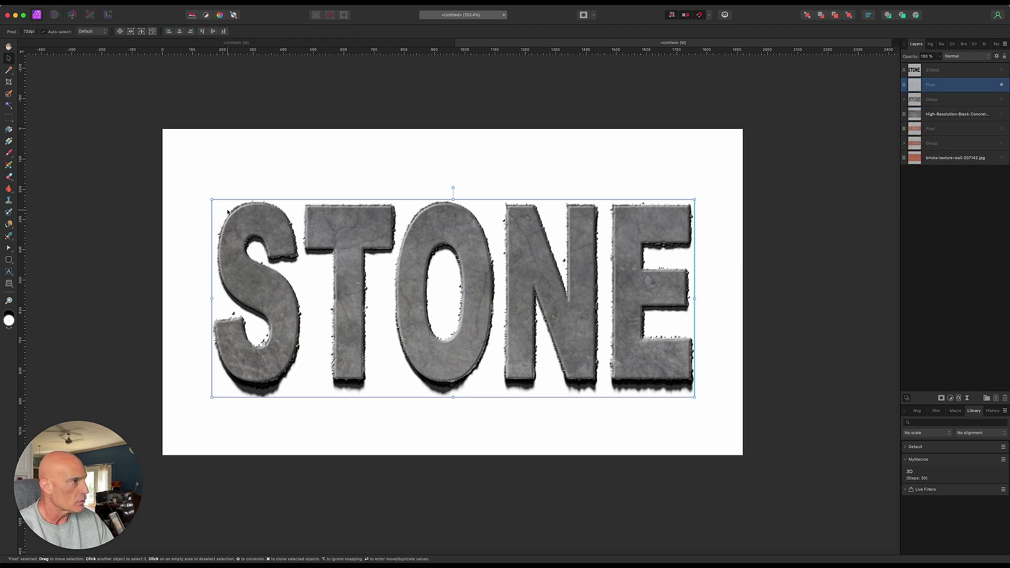
# Step: Scale the STONE layer down toward the canvas's lower right and show the rasterized BRICKS pixel layer
pyautogui.moveTo(211, 200); pyautogui.dragTo(401, 341)
pyautogui.click(956, 131)
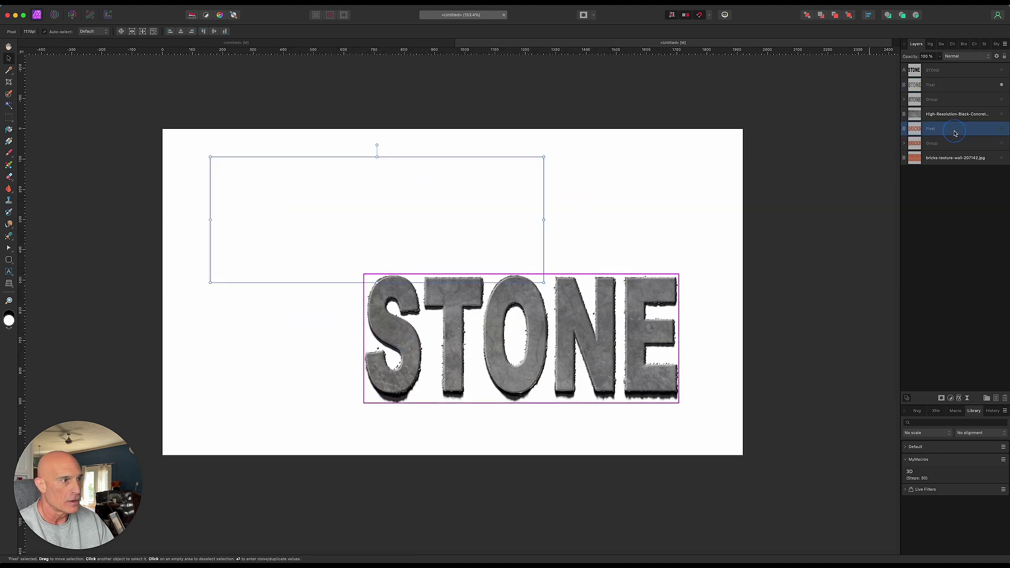
pyautogui.click(1003, 130)
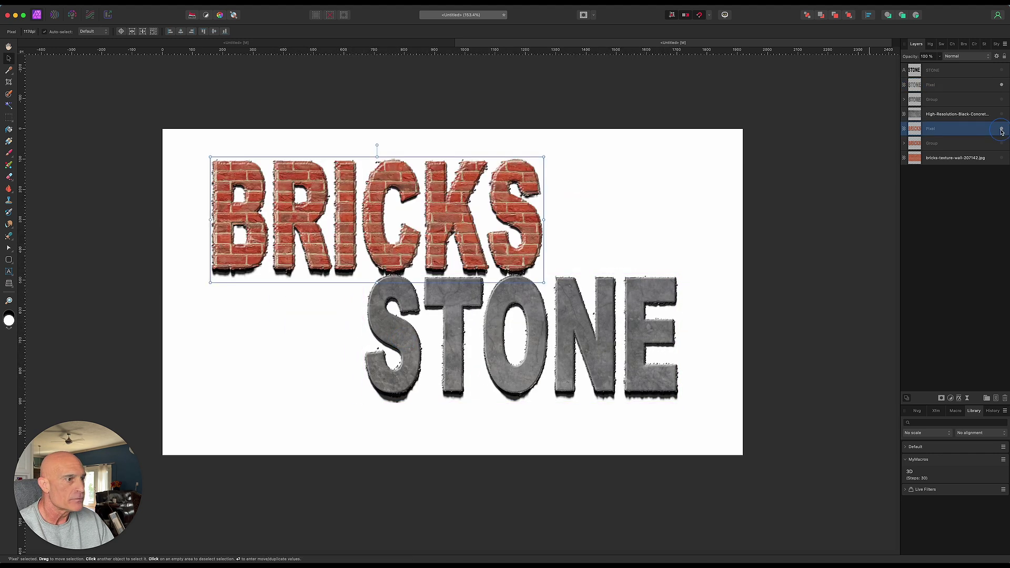
# Step: Space the two words apart by moving STONE slightly down and right and BRICKS slightly up and left
pyautogui.click(454, 355)
pyautogui.moveTo(454, 354); pyautogui.dragTo(480, 373)
pyautogui.click(383, 267)
pyautogui.moveTo(384, 267); pyautogui.dragTo(373, 256)
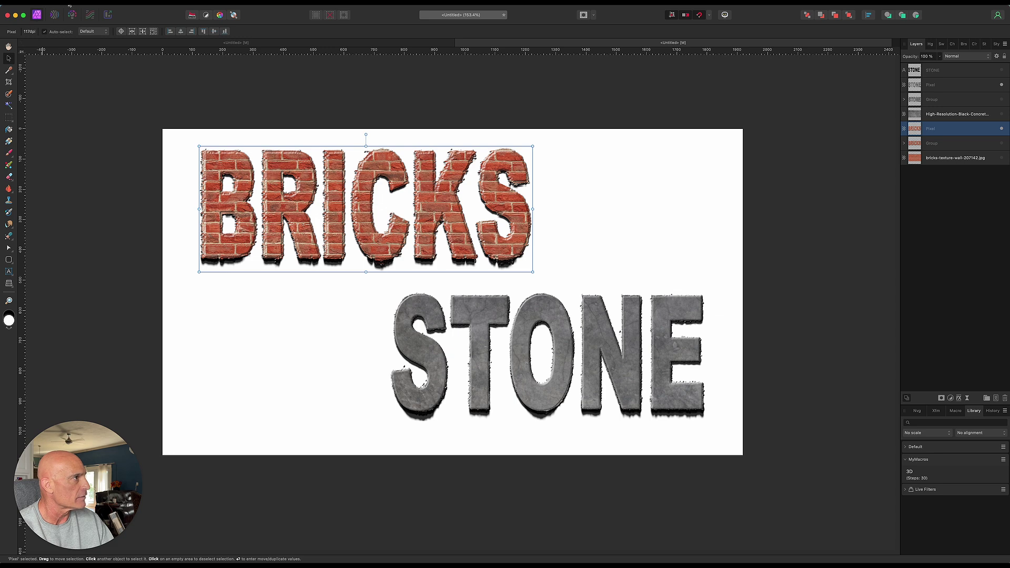
# Step: Place the abstract-ancient-antique paper texture image from the TextureDisplace folder, sized larger than the canvas
pyautogui.rightClick(78, 81)
pyautogui.click(115, 206)
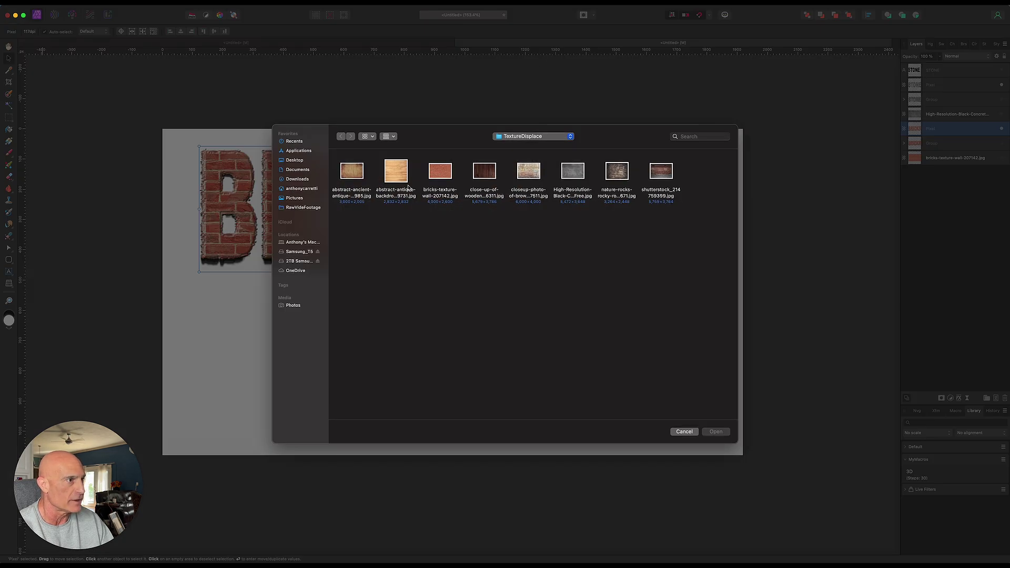
pyautogui.click(359, 174)
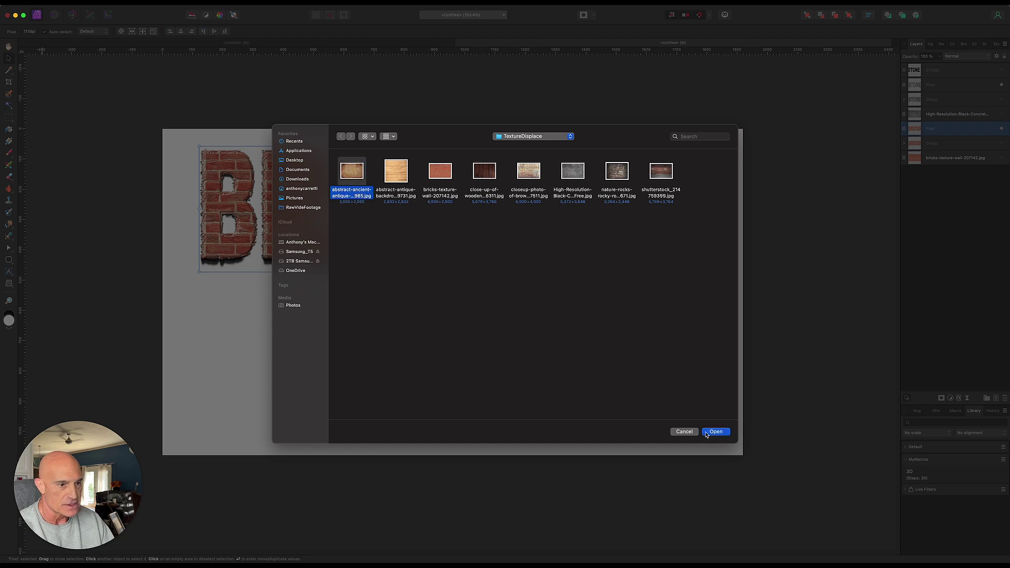
pyautogui.click(715, 432)
pyautogui.moveTo(114, 92); pyautogui.dragTo(835, 351)
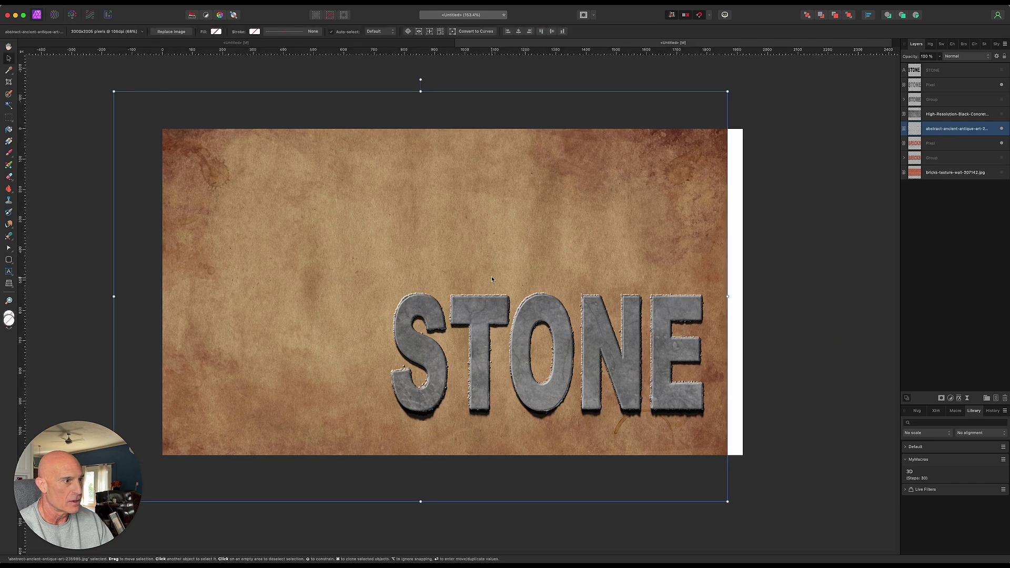
# Step: Shift the paper texture to cover the whole canvas, move its layer beneath the BRICKS pixel layer, and clear the selection
pyautogui.moveTo(473, 265); pyautogui.dragTo(478, 264)
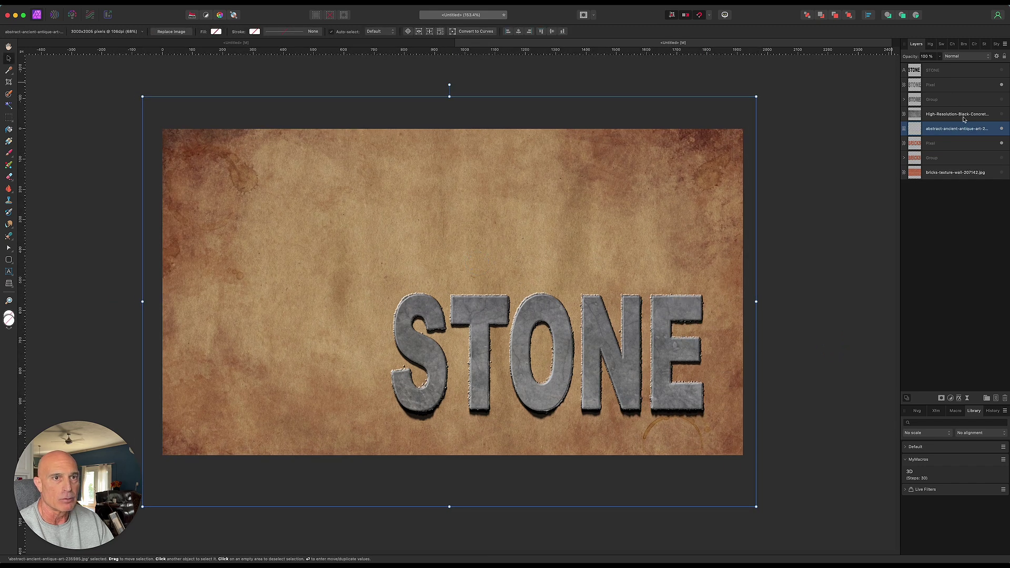
pyautogui.moveTo(958, 148); pyautogui.dragTo(958, 149)
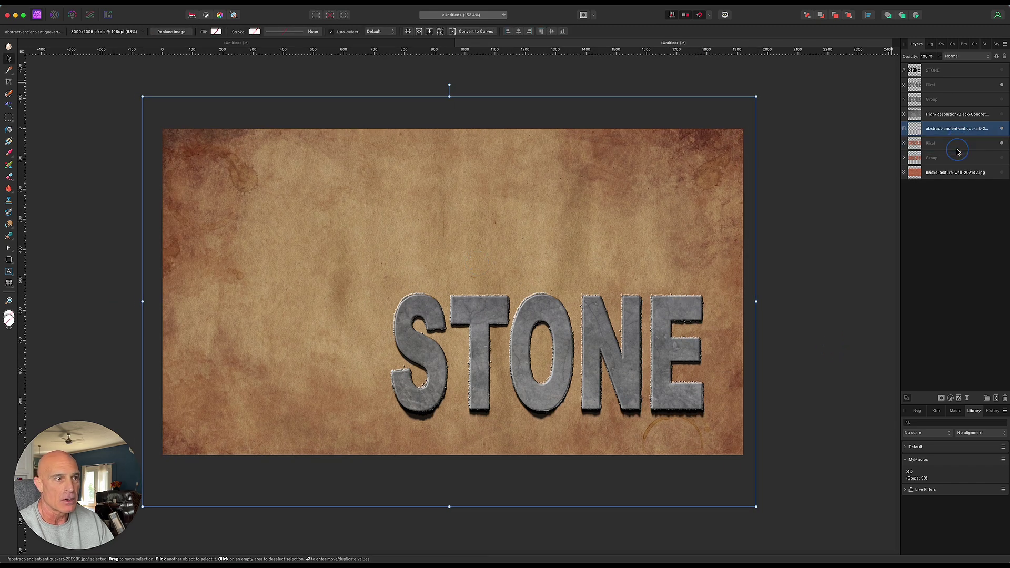
pyautogui.click(793, 233)
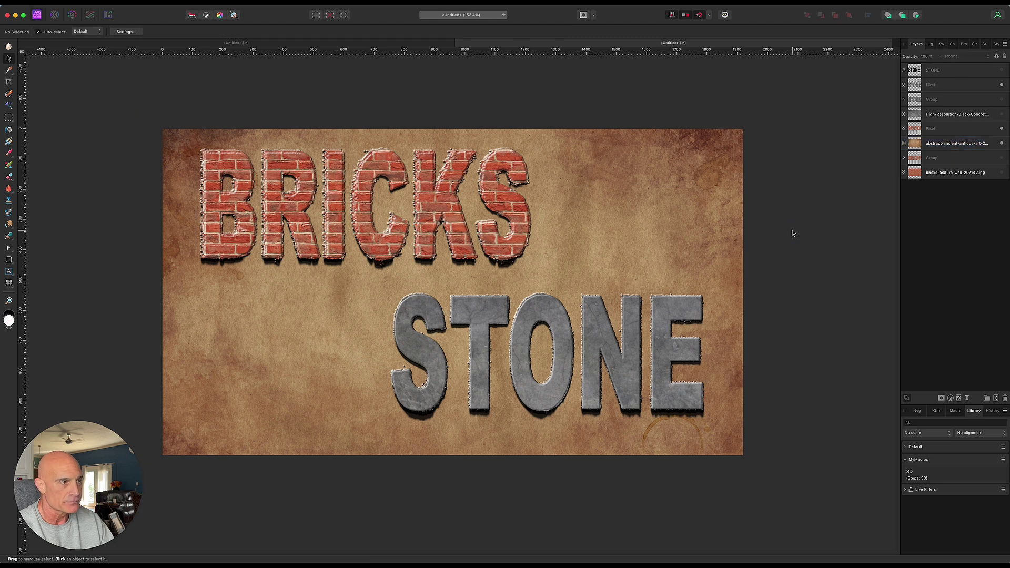